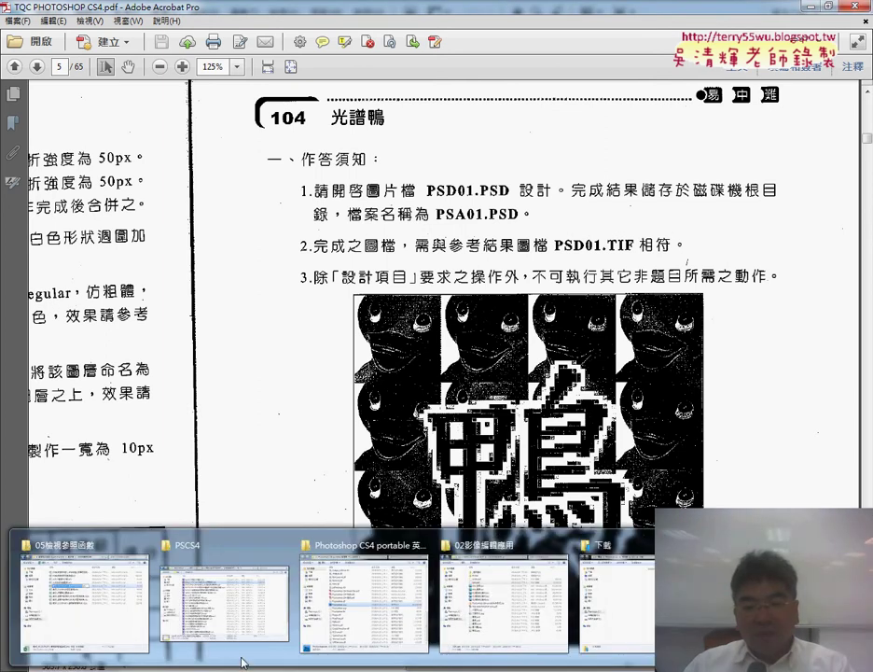
- Bring up the 104 folder and select PSD01.PSD, PSD01.TIF, PSD01-1.PSD and PSD01-2.PSD
{"action": "left_click", "coordinate": [224, 601]}
{"action": "left_click_drag", "start_coordinate": [525, 244], "coordinate": [511, 184]}
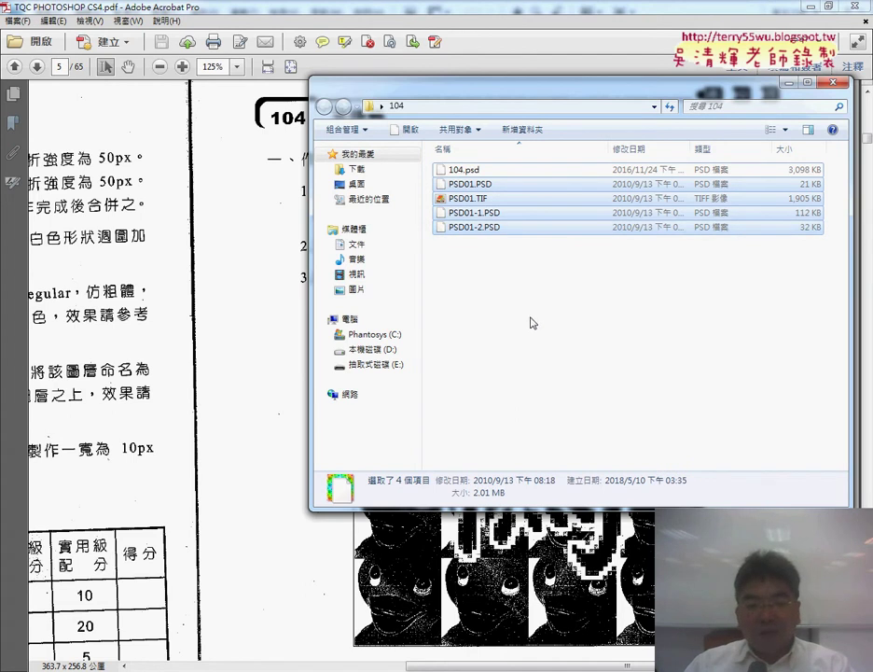
- Drag the four selected PSD01 files from the 104 folder into Photoshop to open them
{"action": "key", "text": "Return"}
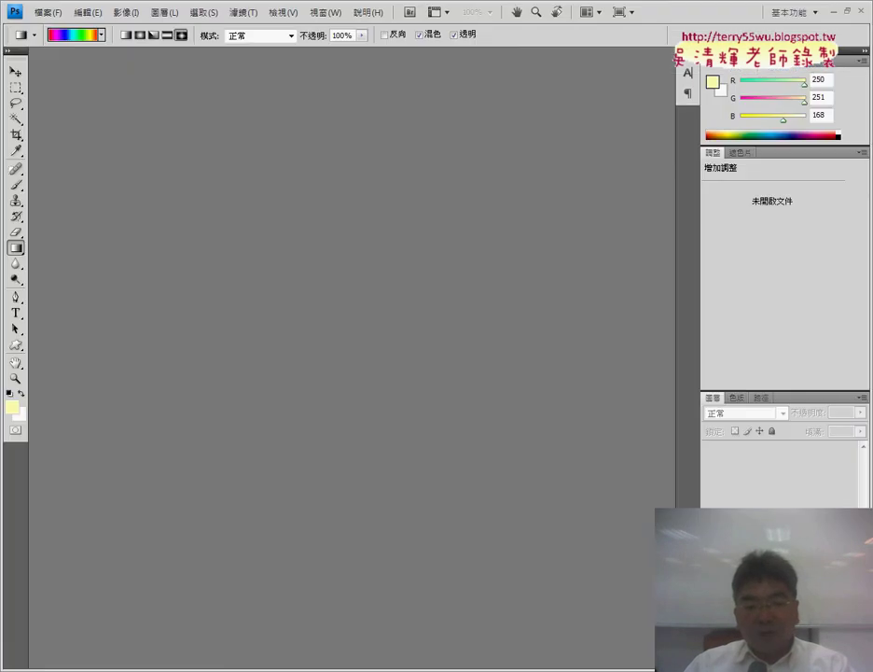
{"action": "left_click", "coordinate": [509, 597]}
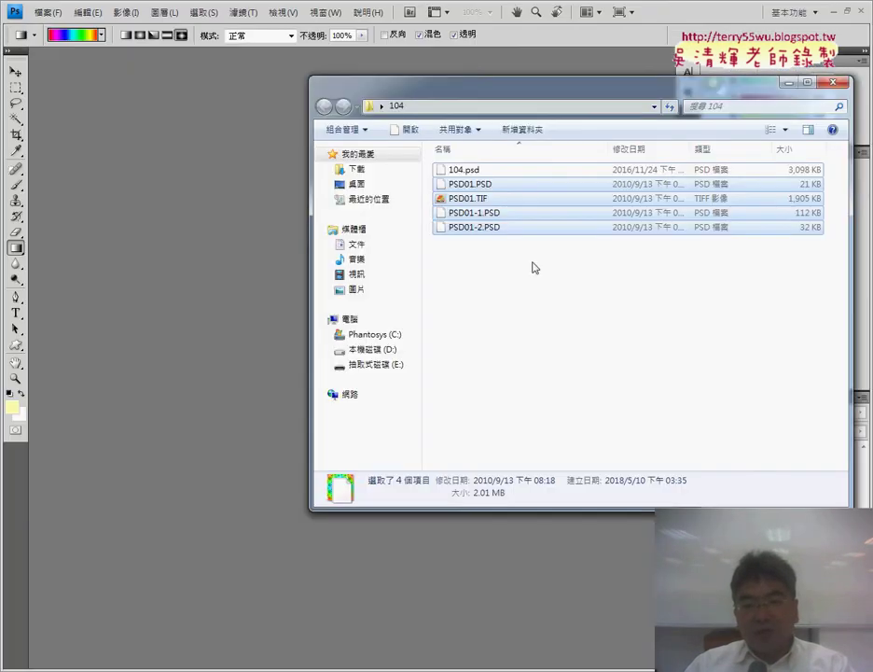
{"action": "left_click_drag", "start_coordinate": [452, 185], "coordinate": [146, 232]}
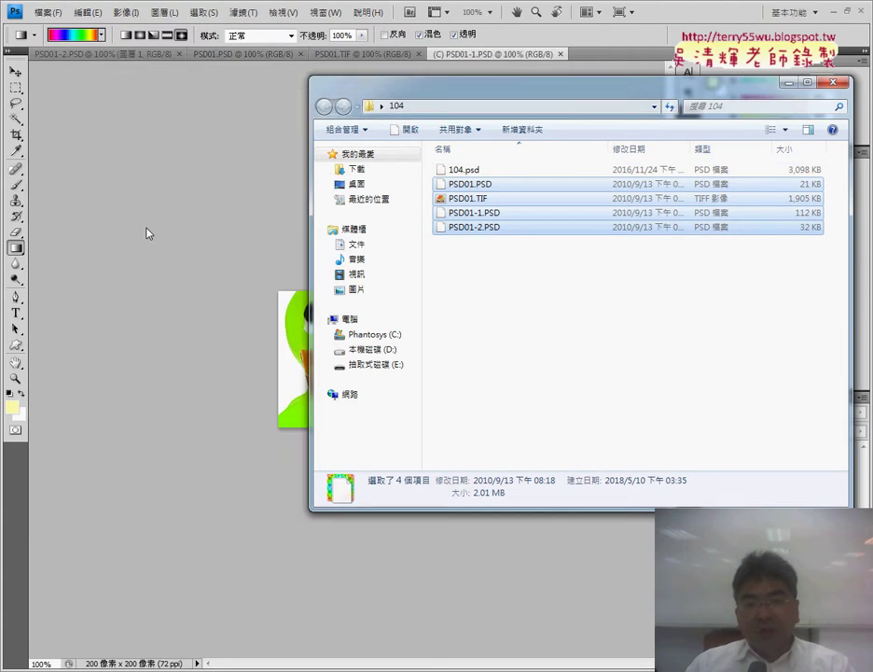
- Move the PSD01.TIF tab to the end, review PSD01-1.PSD, then activate the blank 50×50 PSD01.PSD
{"action": "left_click", "coordinate": [155, 238]}
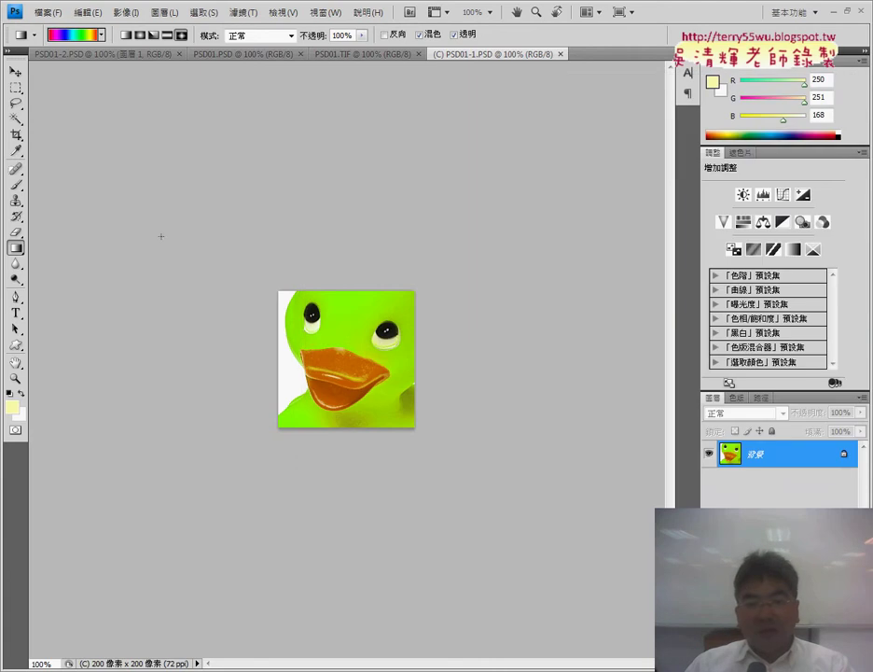
{"action": "mouse_move", "coordinate": [354, 58]}
{"action": "left_mouse_down"}
{"action": "mouse_move", "coordinate": [559, 62]}
{"action": "mouse_move", "coordinate": [508, 54]}
{"action": "left_mouse_up"}
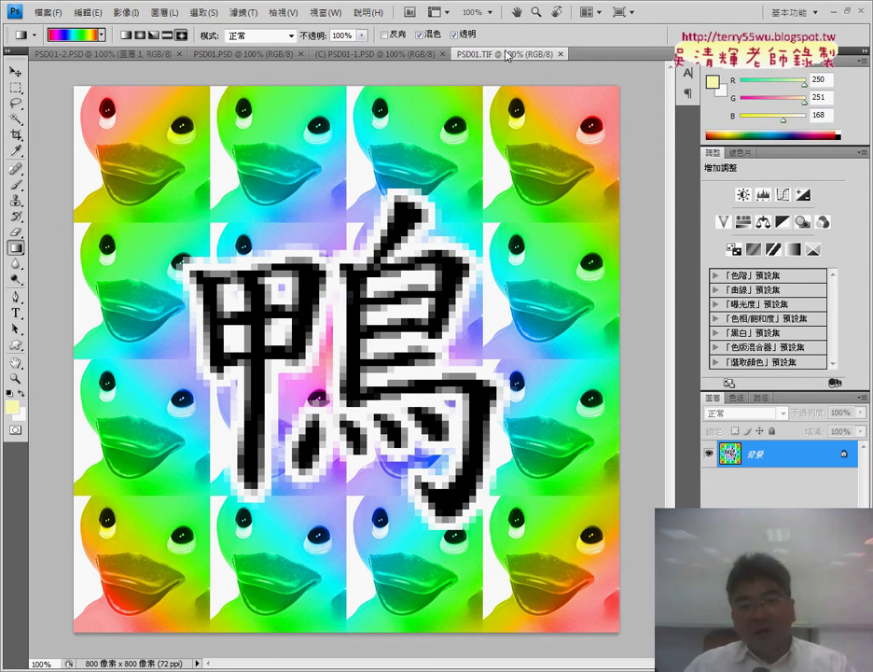
{"action": "left_click", "coordinate": [338, 56]}
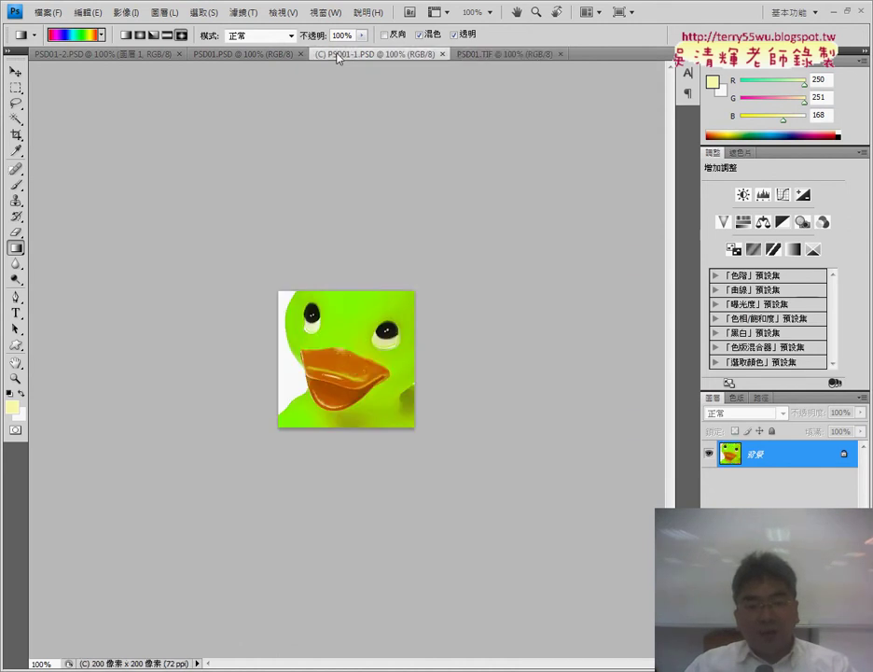
{"action": "left_click", "coordinate": [254, 54]}
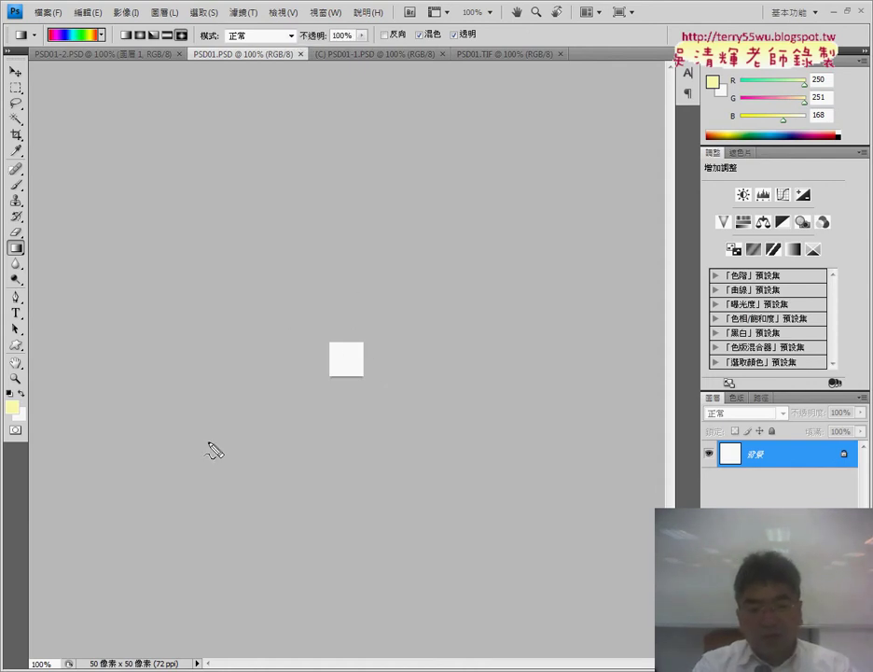
{"action": "mouse_move", "coordinate": [363, 379]}
{"action": "left_mouse_down"}
{"action": "mouse_move", "coordinate": [333, 380]}
{"action": "mouse_move", "coordinate": [331, 348]}
{"action": "mouse_move", "coordinate": [365, 375]}
{"action": "left_mouse_up"}
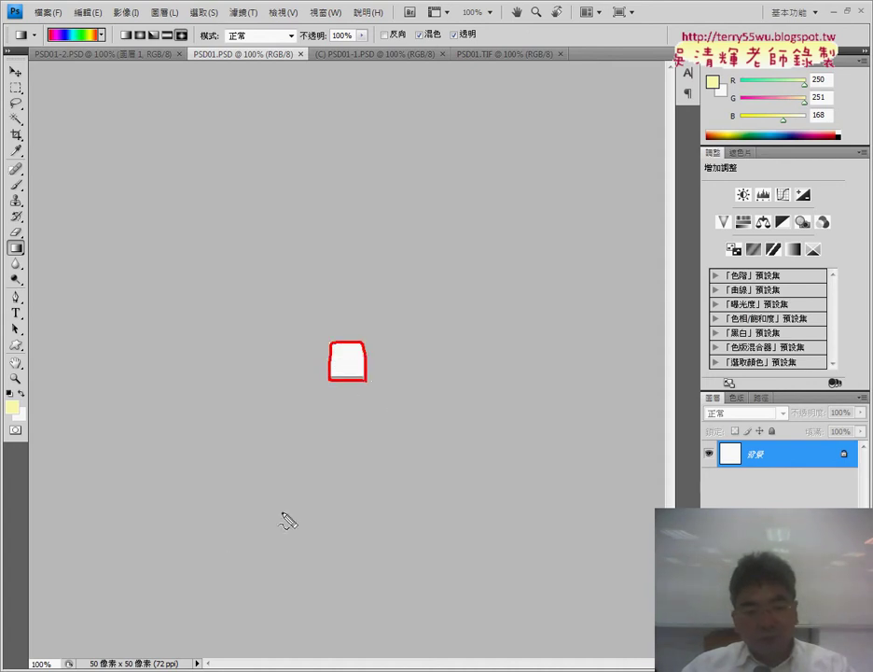
{"action": "left_click_drag", "start_coordinate": [94, 663], "coordinate": [134, 664]}
{"action": "mouse_move", "coordinate": [345, 300]}
{"action": "left_mouse_down"}
{"action": "mouse_move", "coordinate": [337, 327]}
{"action": "mouse_move", "coordinate": [361, 314]}
{"action": "mouse_move", "coordinate": [373, 328]}
{"action": "mouse_move", "coordinate": [390, 329]}
{"action": "mouse_move", "coordinate": [416, 304]}
{"action": "mouse_move", "coordinate": [425, 316]}
{"action": "left_mouse_up"}
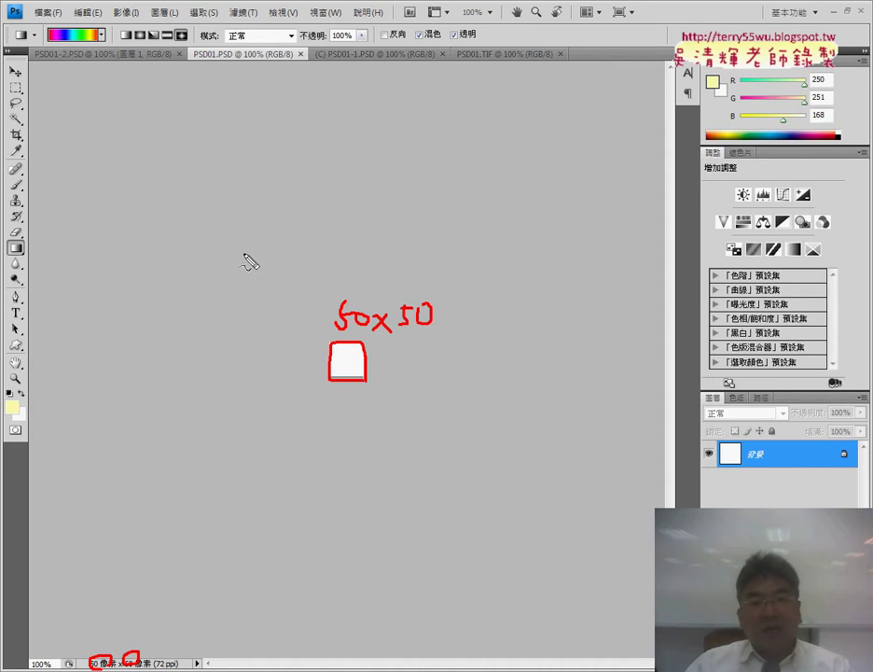
{"action": "mouse_move", "coordinate": [338, 331]}
{"action": "left_mouse_down"}
{"action": "mouse_move", "coordinate": [483, 317]}
{"action": "mouse_move", "coordinate": [487, 334]}
{"action": "left_mouse_up"}
{"action": "mouse_move", "coordinate": [532, 297]}
{"action": "left_mouse_down"}
{"action": "mouse_move", "coordinate": [523, 314]}
{"action": "mouse_move", "coordinate": [560, 312]}
{"action": "mouse_move", "coordinate": [576, 322]}
{"action": "mouse_move", "coordinate": [606, 318]}
{"action": "mouse_move", "coordinate": [610, 308]}
{"action": "mouse_move", "coordinate": [638, 317]}
{"action": "left_mouse_up"}
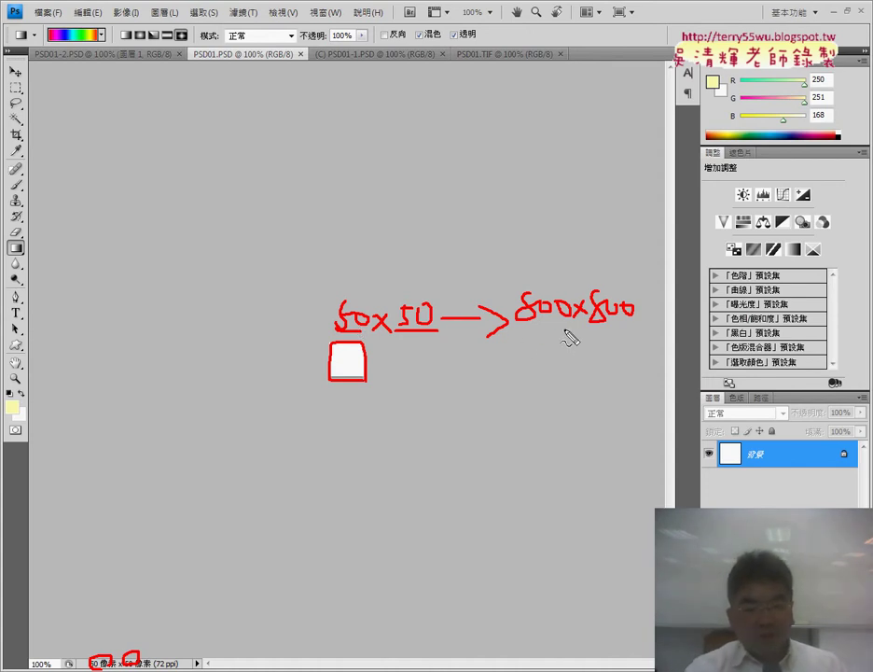
{"action": "key", "text": "Escape"}
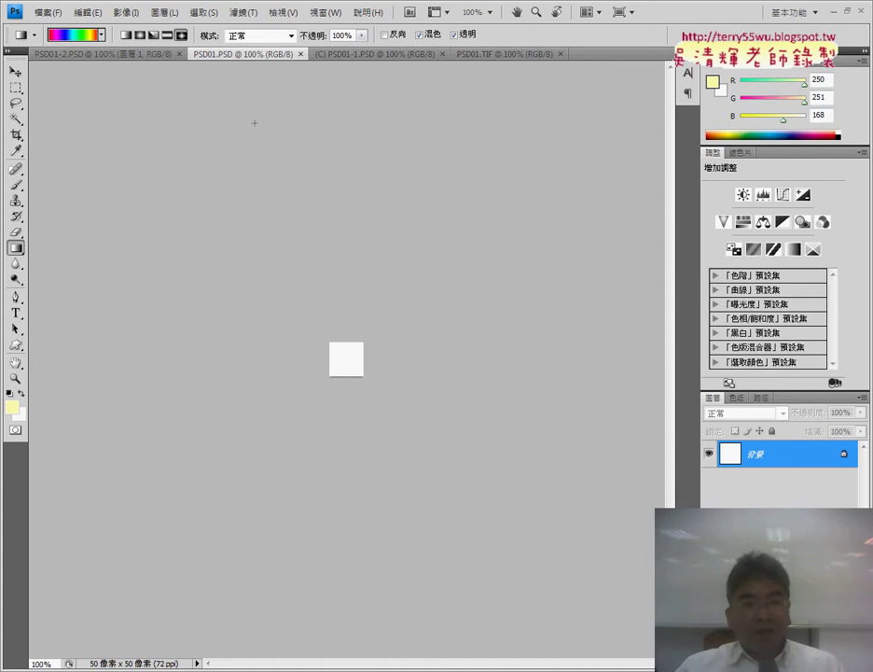
{"action": "left_click", "coordinate": [133, 58]}
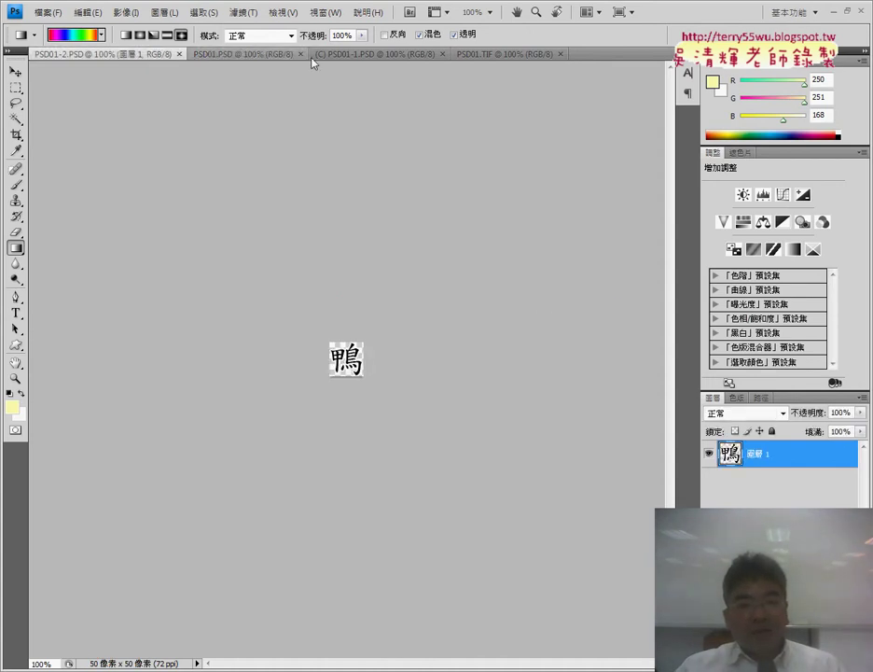
{"action": "left_click", "coordinate": [348, 59]}
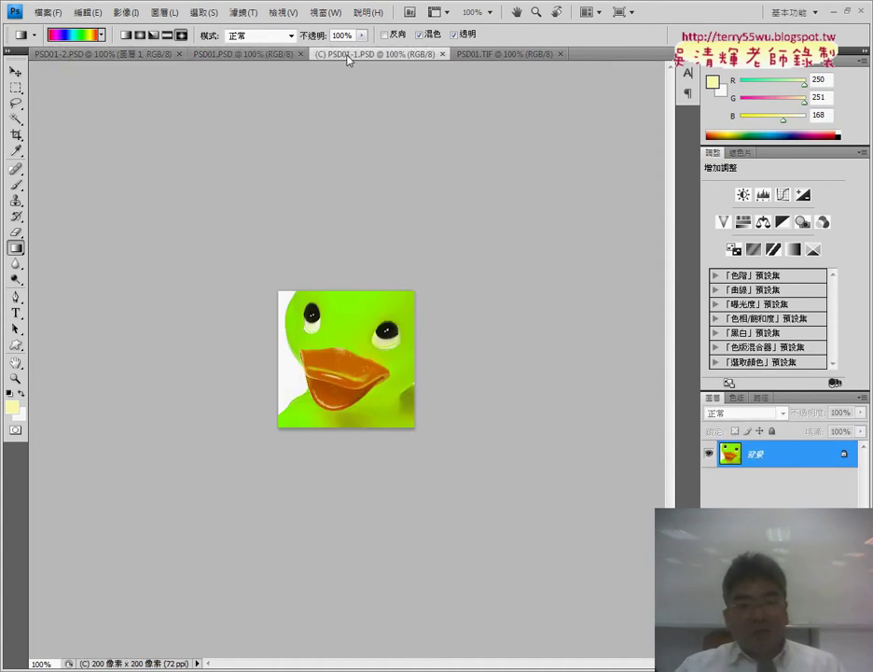
{"action": "left_click", "coordinate": [250, 54]}
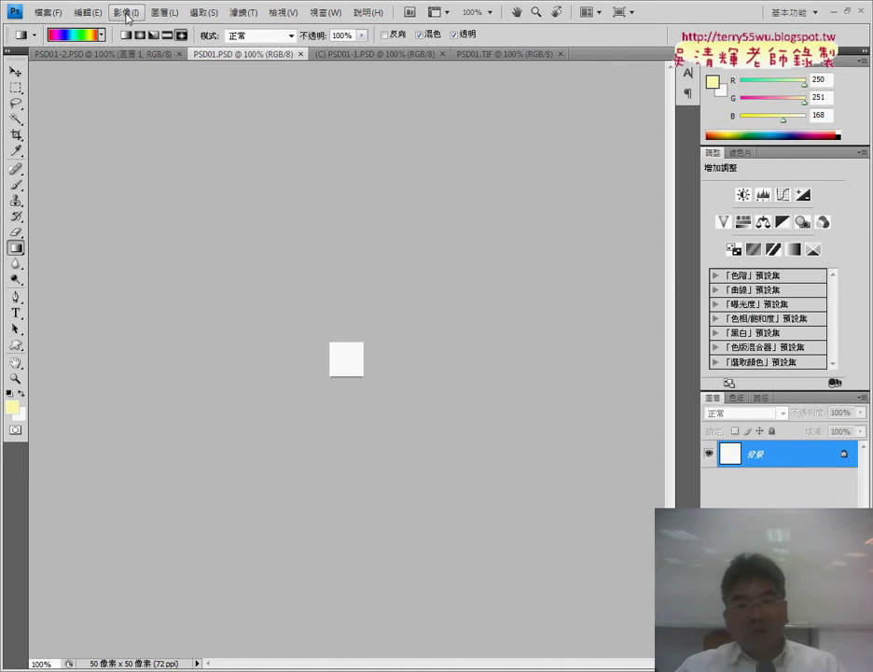
- Resize PSD01.PSD to 800 pixels wide with constrained proportions, giving 800×800
{"action": "left_click", "coordinate": [128, 13]}
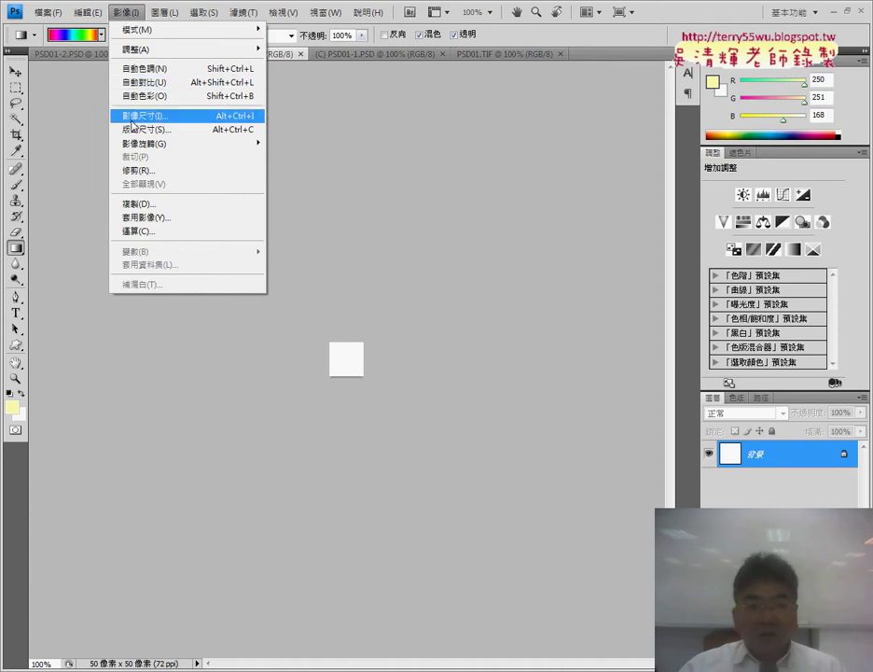
{"action": "left_click", "coordinate": [133, 115]}
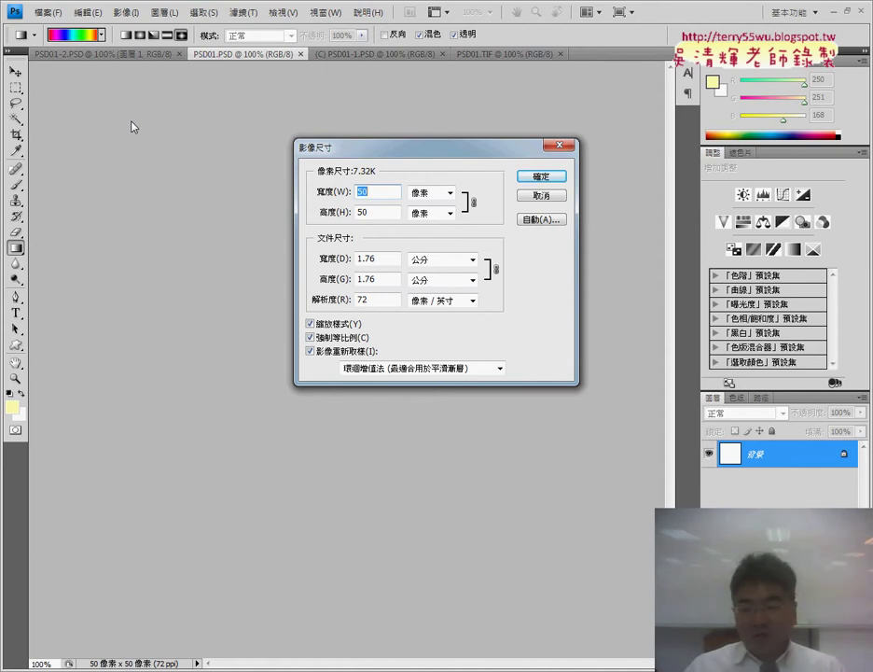
{"action": "type", "text": "80"}
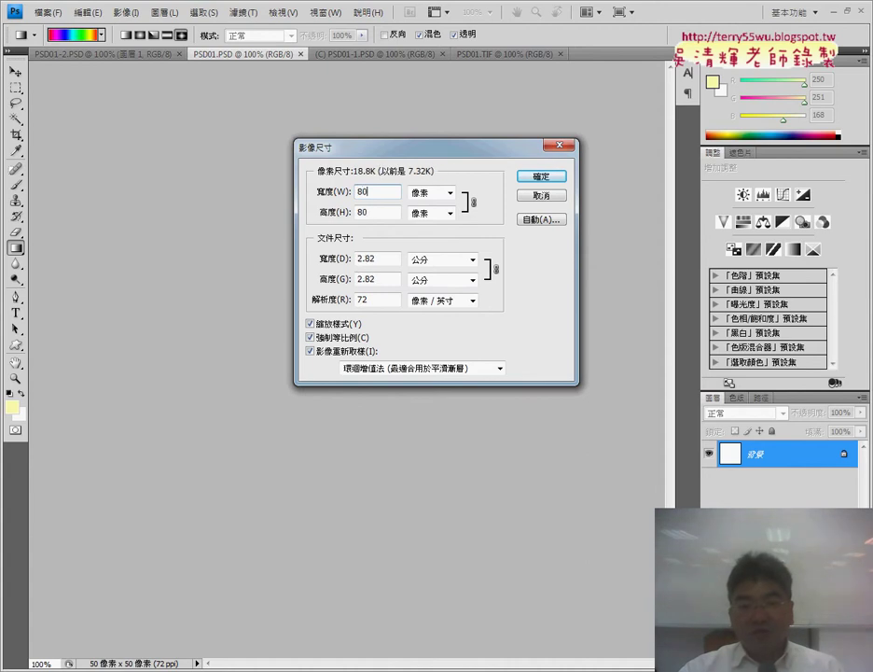
{"action": "type", "text": "0"}
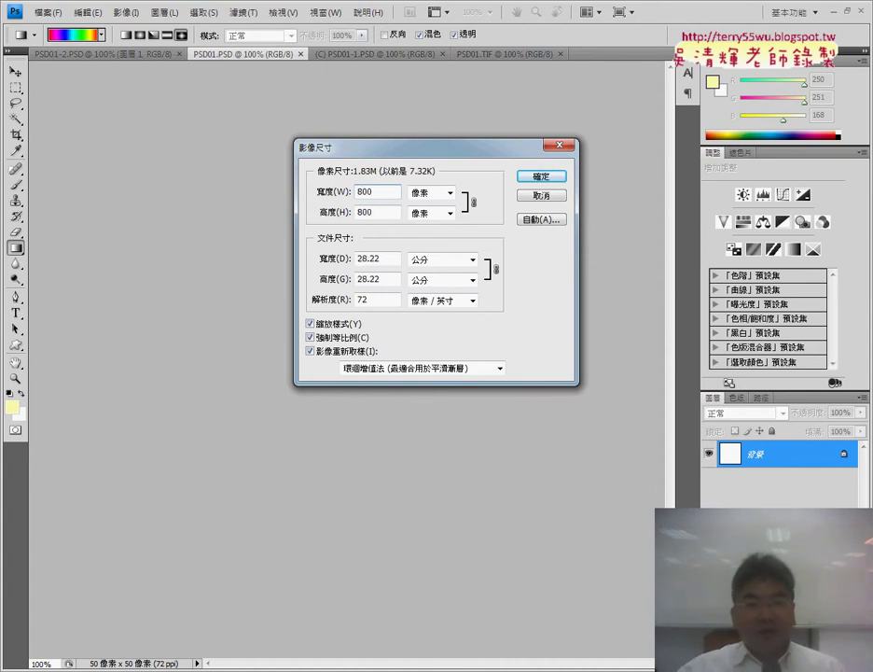
{"action": "left_click", "coordinate": [548, 177]}
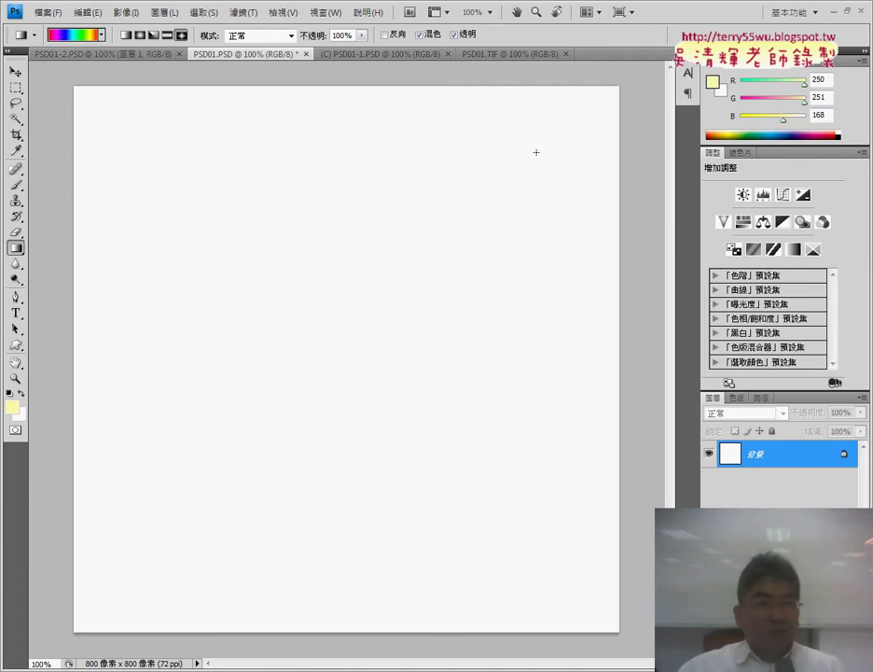
{"action": "left_click", "coordinate": [126, 12]}
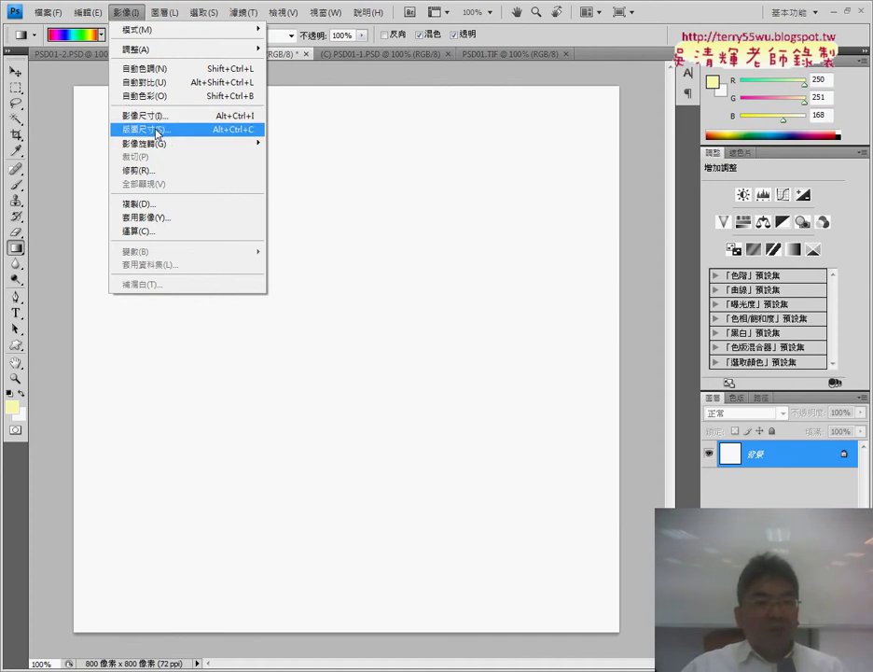
{"action": "left_click", "coordinate": [157, 130]}
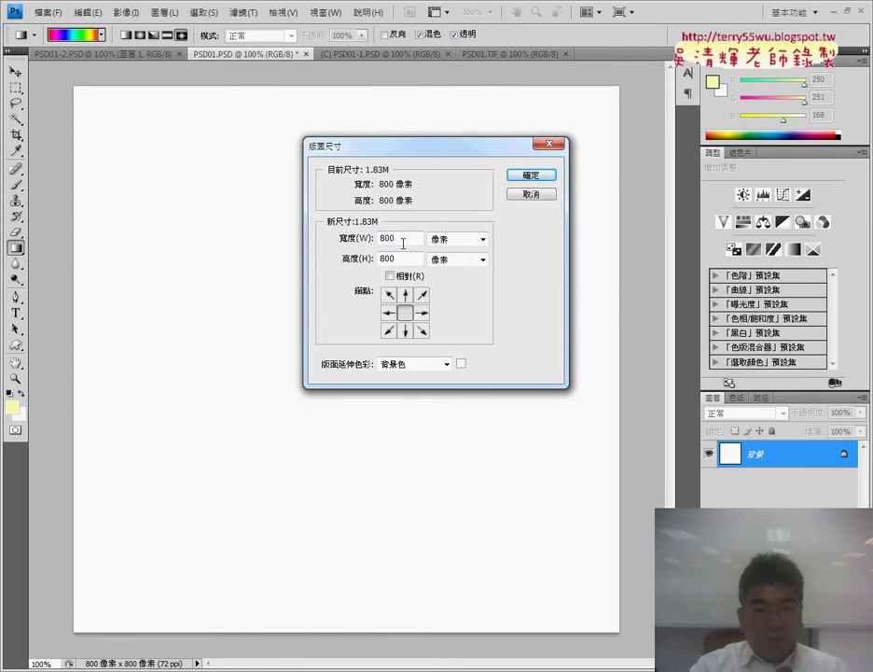
{"action": "mouse_move", "coordinate": [338, 155]}
{"action": "left_mouse_down"}
{"action": "mouse_move", "coordinate": [310, 154]}
{"action": "mouse_move", "coordinate": [347, 147]}
{"action": "left_mouse_up"}
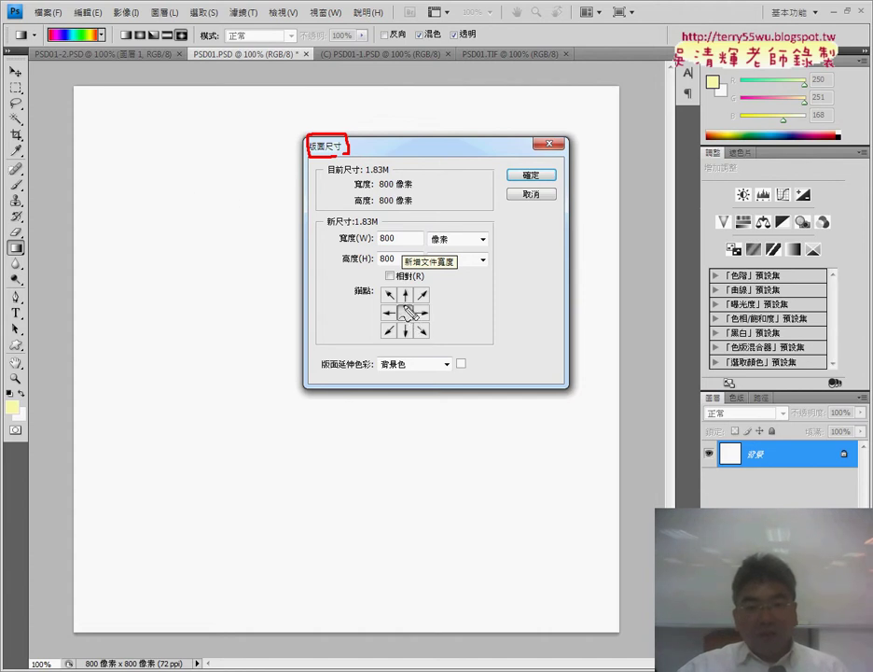
{"action": "left_click_drag", "start_coordinate": [397, 304], "coordinate": [414, 303]}
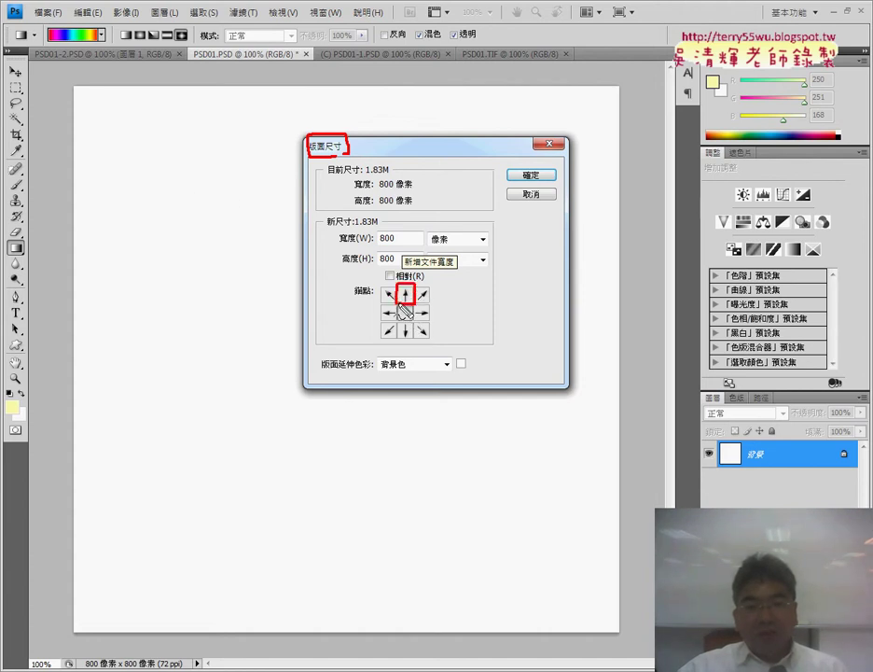
{"action": "mouse_move", "coordinate": [76, 91]}
{"action": "left_mouse_down"}
{"action": "mouse_move", "coordinate": [77, 55]}
{"action": "mouse_move", "coordinate": [621, 96]}
{"action": "left_mouse_up"}
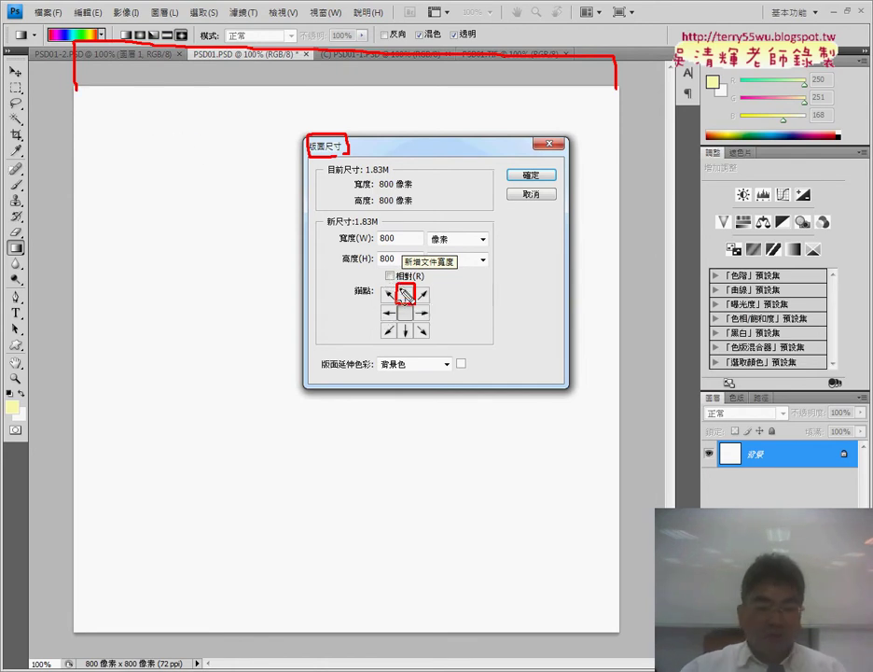
{"action": "key", "text": "Escape"}
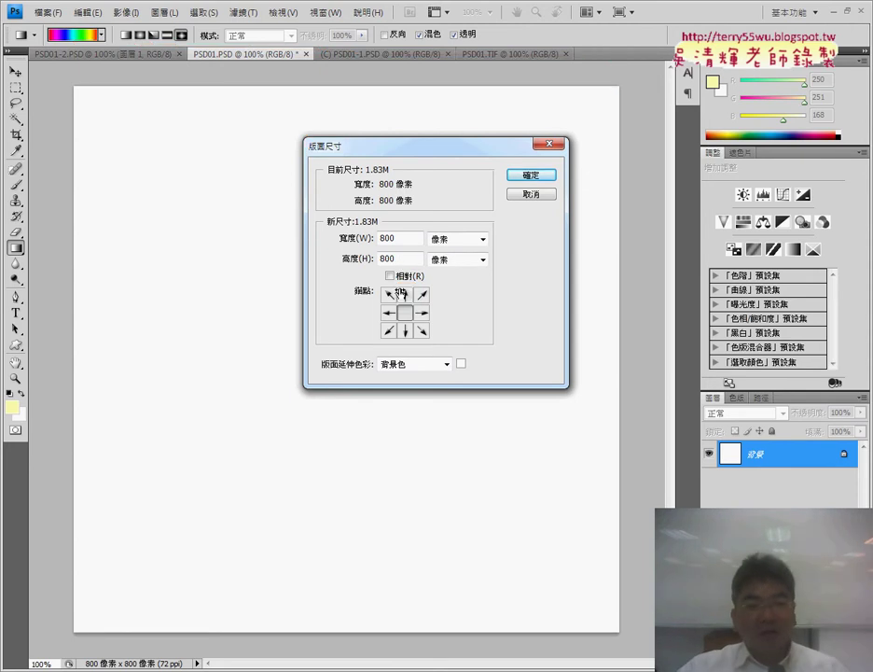
{"action": "left_click", "coordinate": [531, 195]}
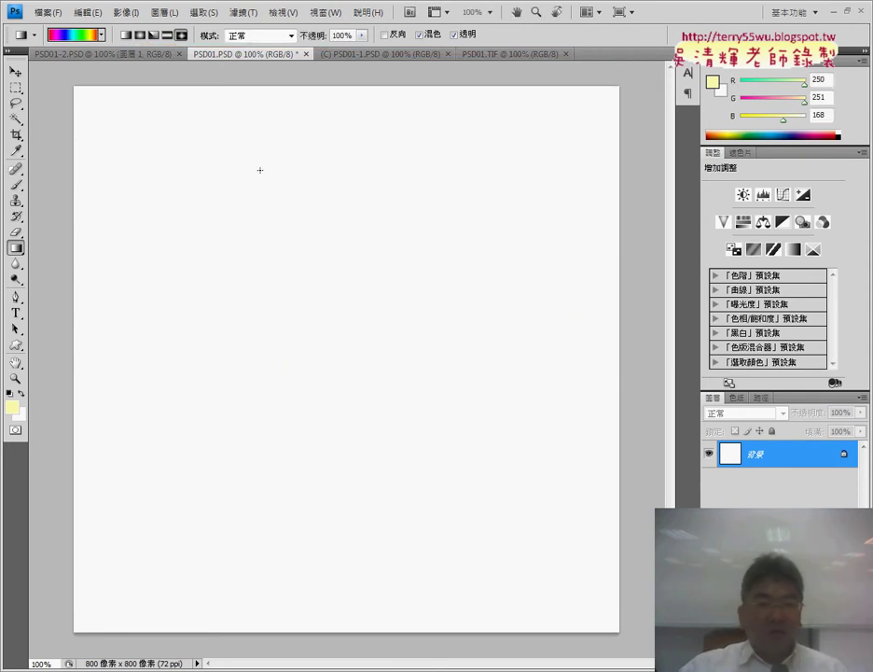
{"action": "left_click", "coordinate": [129, 13]}
{"action": "mouse_move", "coordinate": [164, 13]}
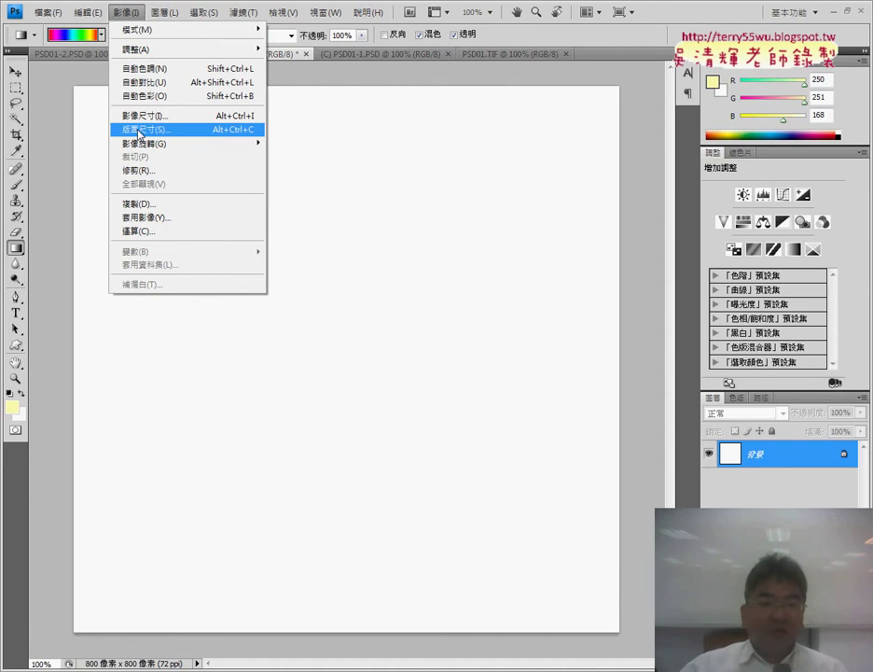
{"action": "left_click", "coordinate": [379, 180]}
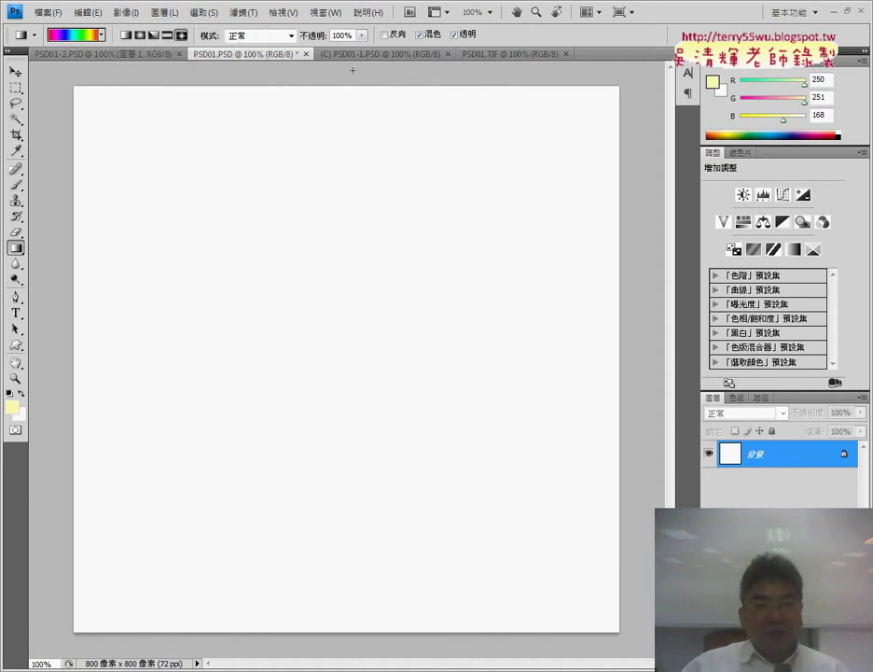
{"action": "left_click", "coordinate": [114, 54]}
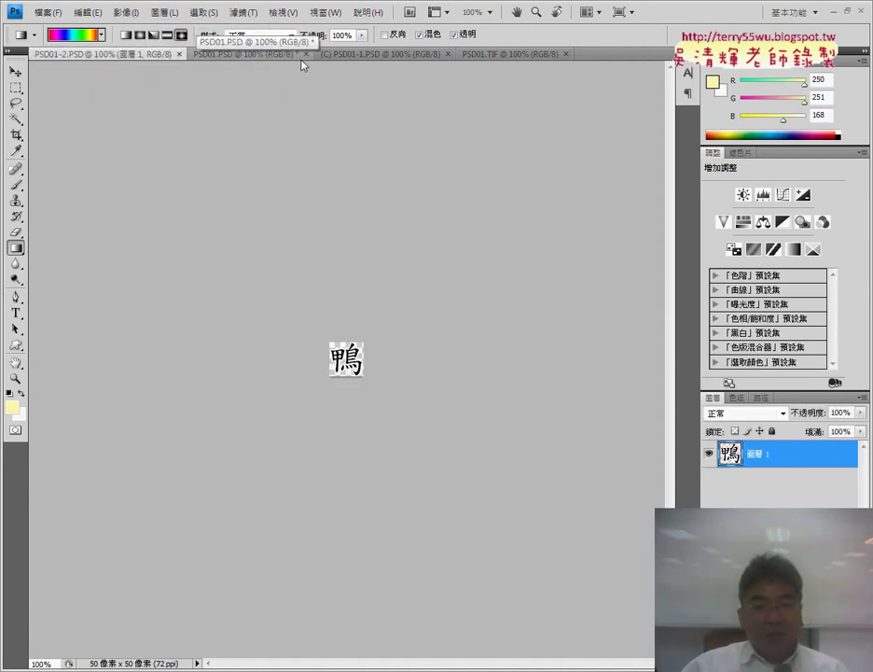
{"action": "left_click", "coordinate": [371, 55]}
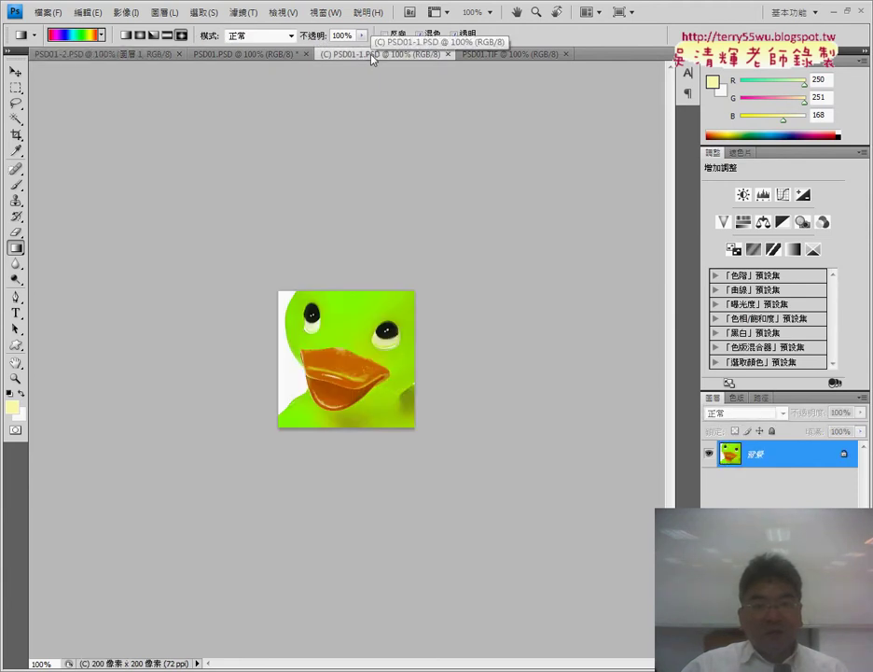
{"action": "left_click", "coordinate": [495, 56]}
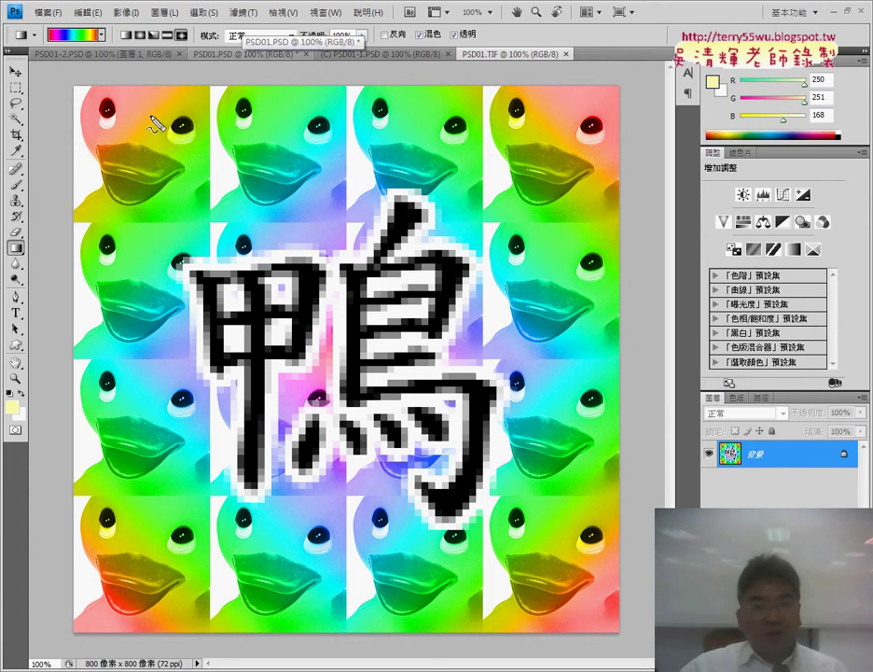
{"action": "left_click_drag", "start_coordinate": [70, 86], "coordinate": [99, 90]}
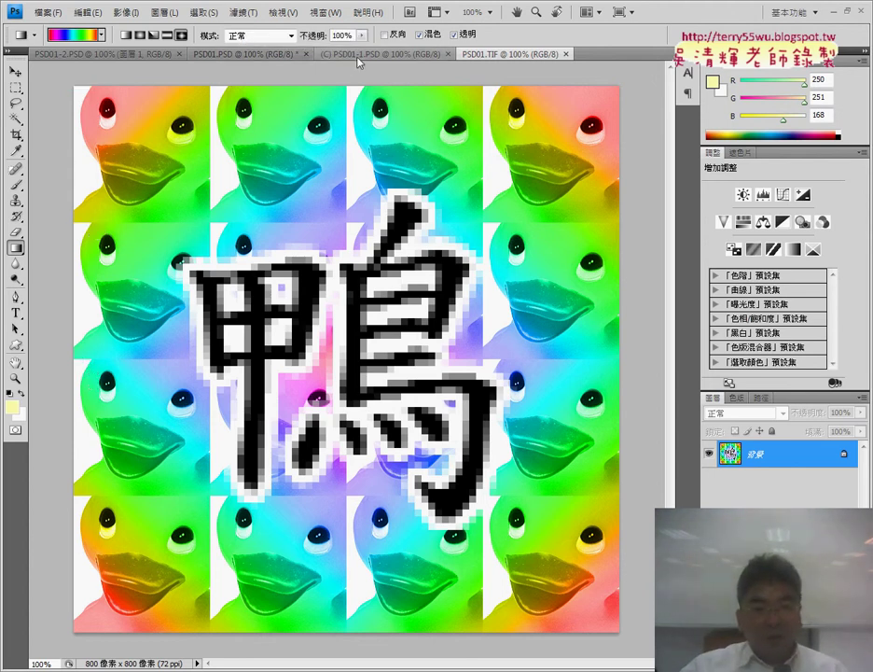
{"action": "left_click", "coordinate": [336, 54]}
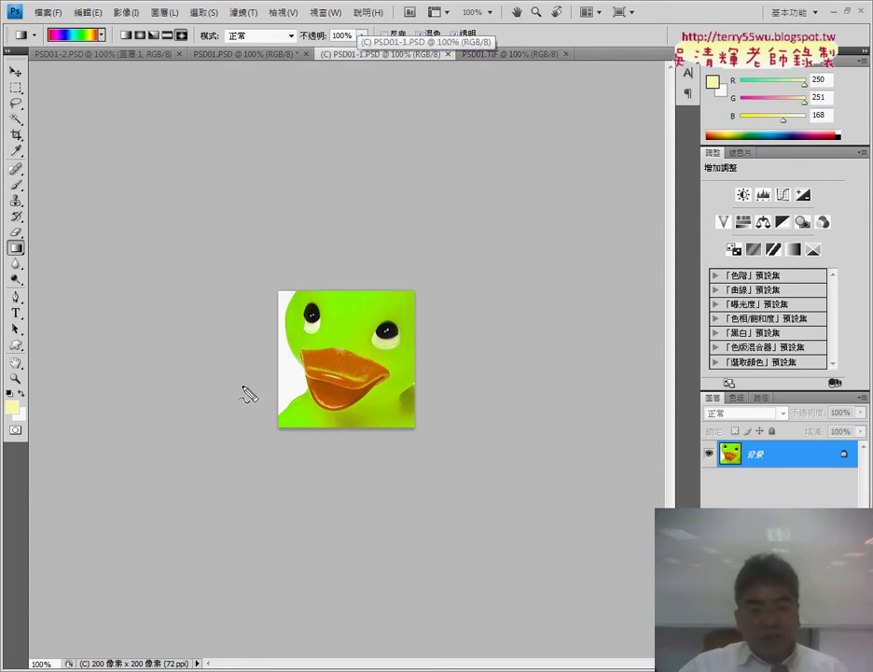
{"action": "mouse_move", "coordinate": [104, 653]}
{"action": "left_mouse_down"}
{"action": "mouse_move", "coordinate": [194, 659]}
{"action": "mouse_move", "coordinate": [92, 664]}
{"action": "left_mouse_up"}
{"action": "mouse_move", "coordinate": [298, 431]}
{"action": "left_mouse_down"}
{"action": "mouse_move", "coordinate": [147, 618]}
{"action": "mouse_move", "coordinate": [182, 597]}
{"action": "left_mouse_up"}
{"action": "key", "text": "Escape"}
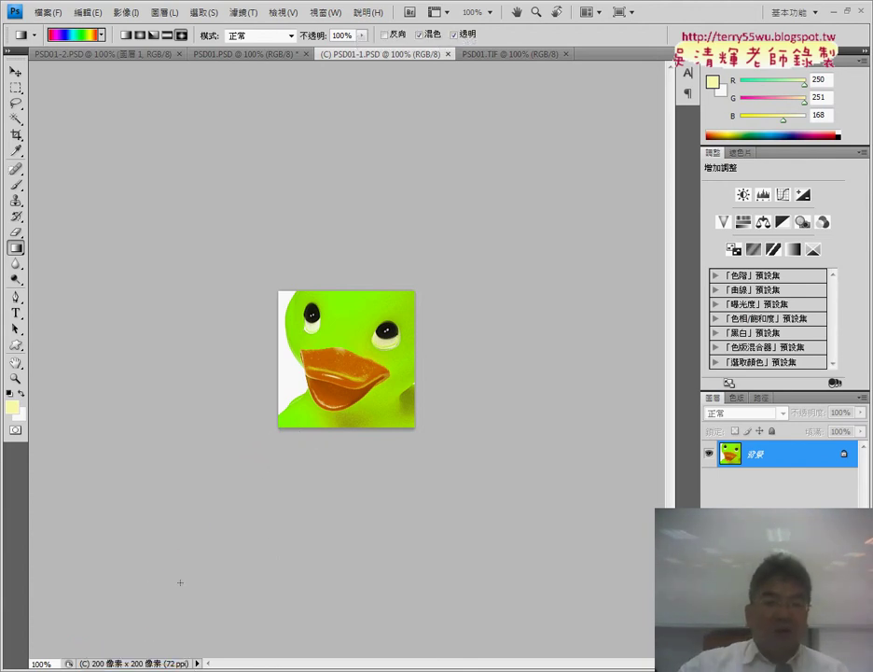
{"action": "left_click", "coordinate": [227, 53]}
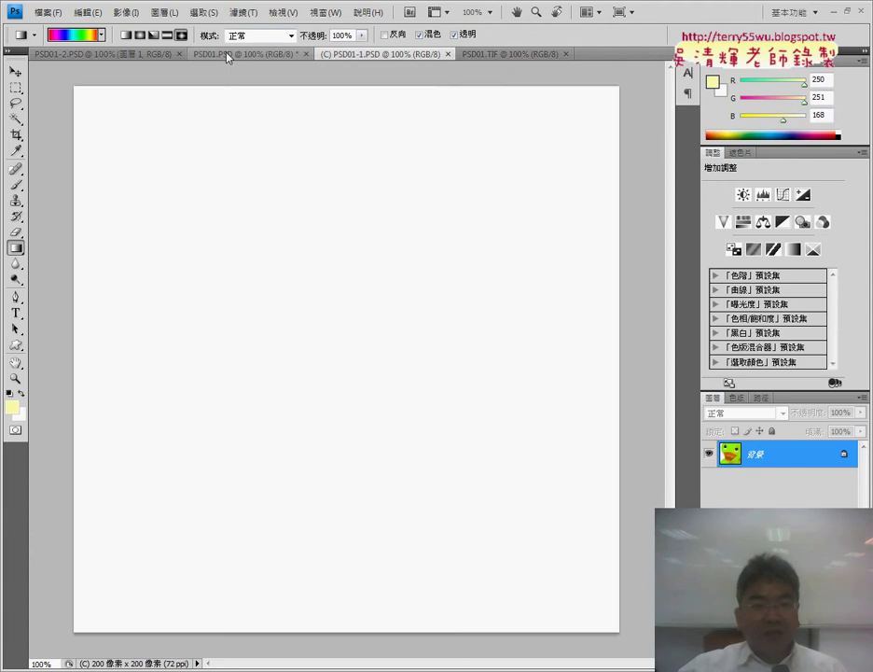
{"action": "left_click", "coordinate": [510, 54]}
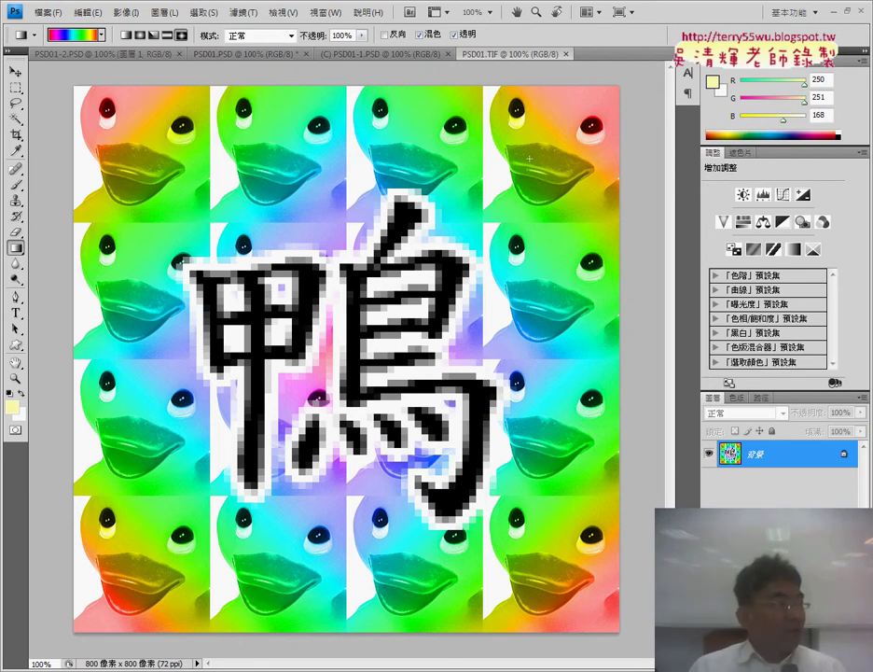
{"action": "left_click", "coordinate": [247, 54]}
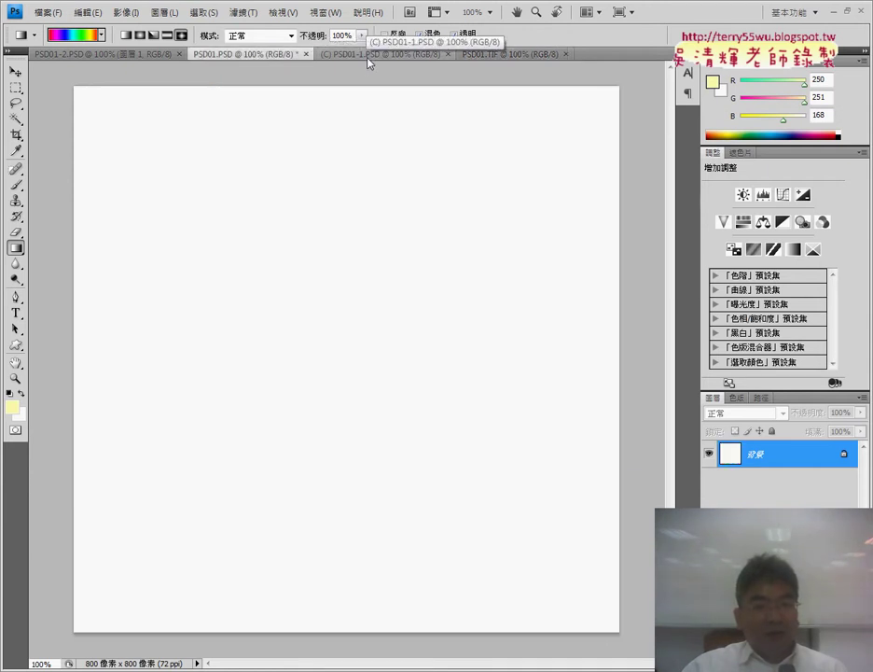
{"action": "left_click", "coordinate": [370, 56]}
{"action": "key", "text": "ctrl+a"}
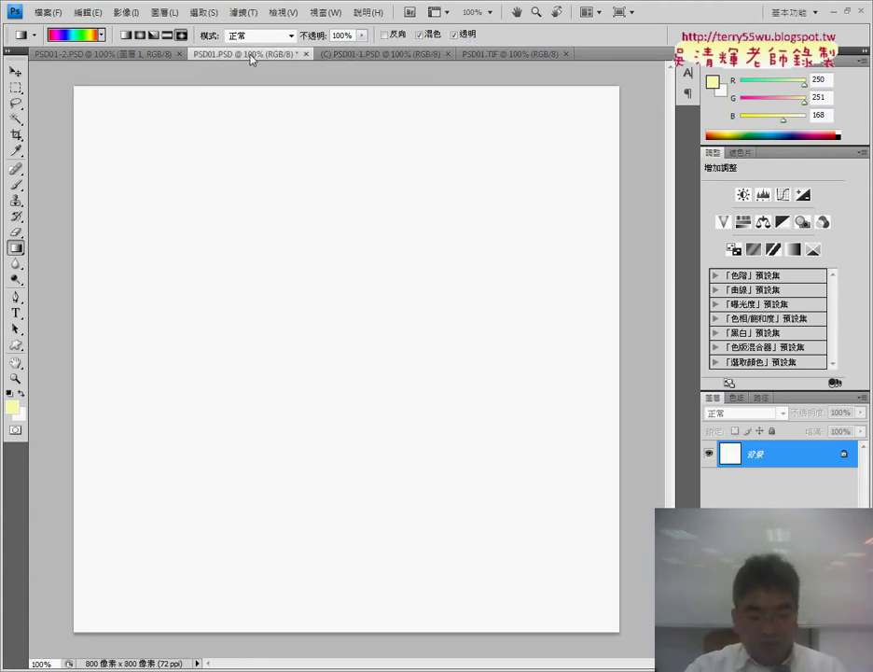
{"action": "left_click", "coordinate": [252, 55]}
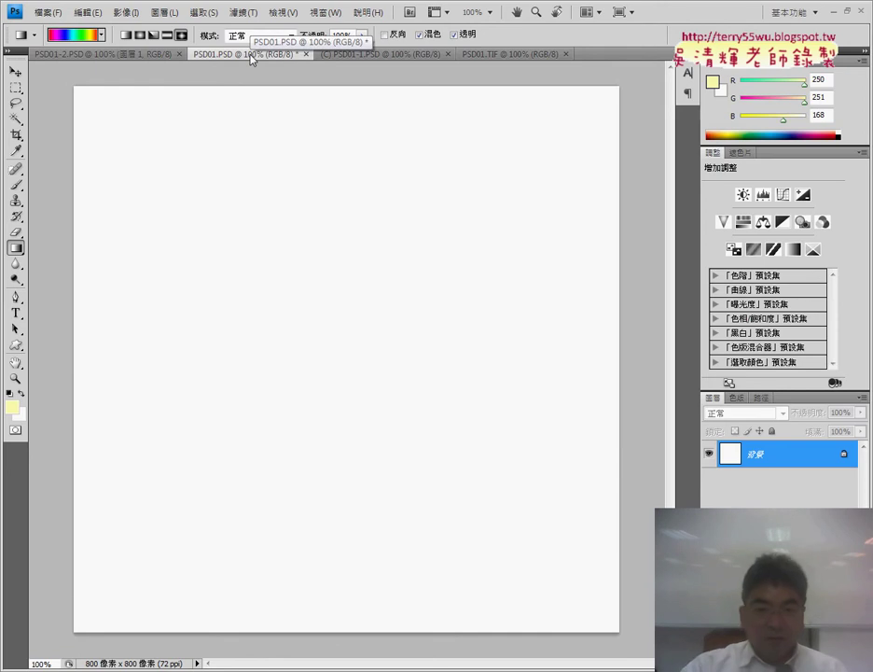
{"action": "key", "text": "ctrl+v"}
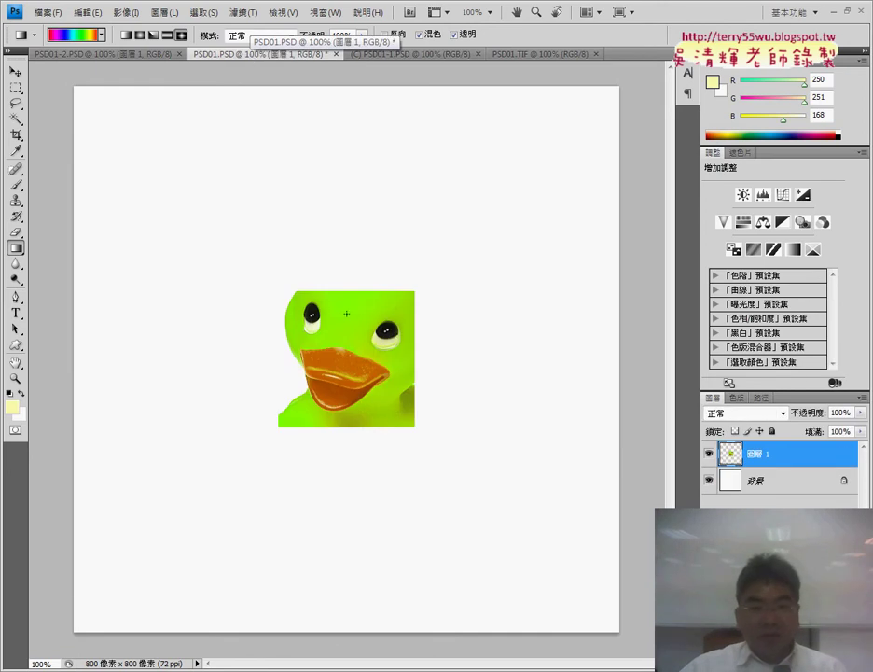
{"action": "left_click", "coordinate": [14, 72]}
{"action": "left_click_drag", "start_coordinate": [338, 349], "coordinate": [133, 147]}
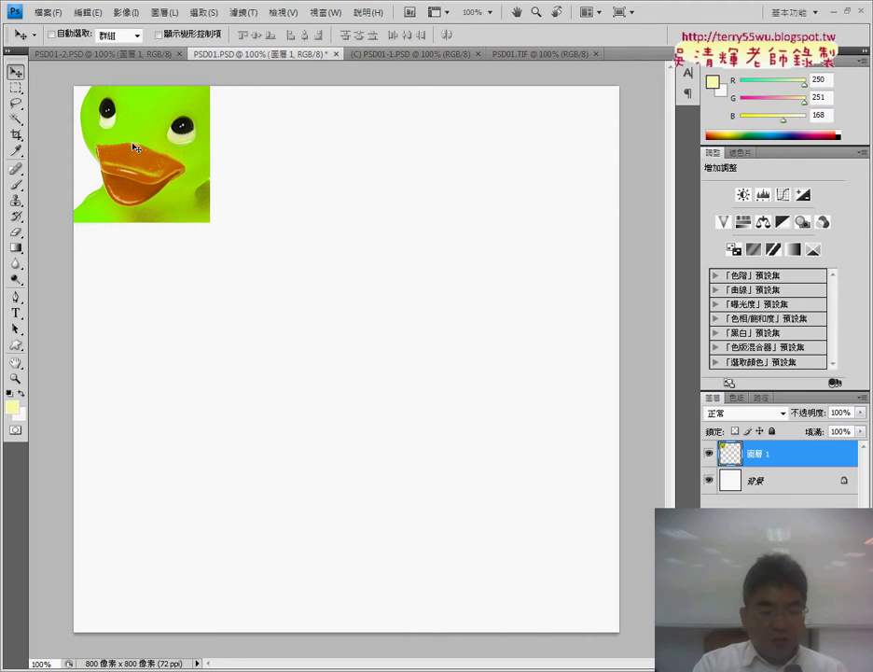
{"action": "key", "text": "ctrl+alt+z"}
{"action": "key", "text": "ctrl+alt+z"}
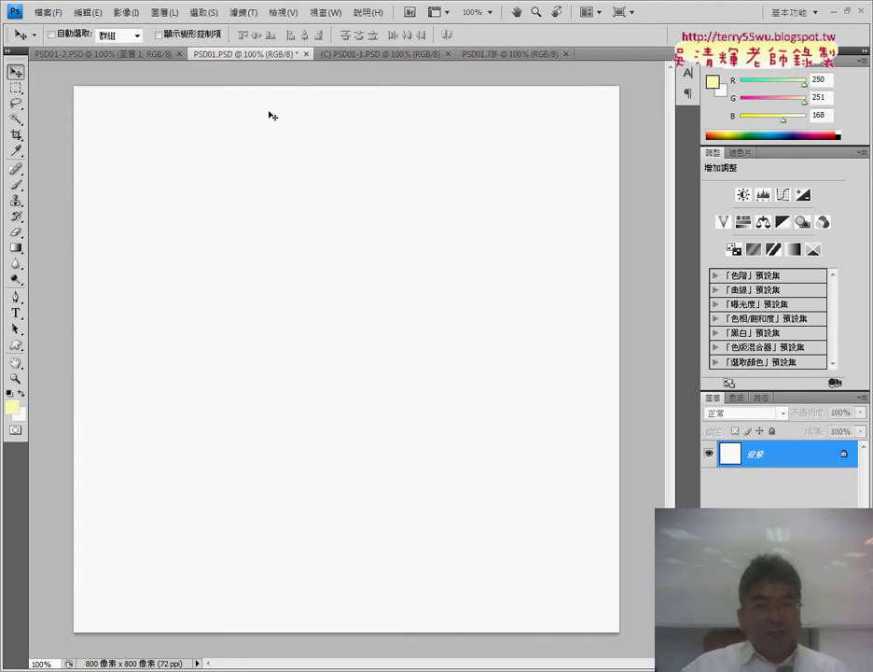
{"action": "left_click", "coordinate": [360, 56]}
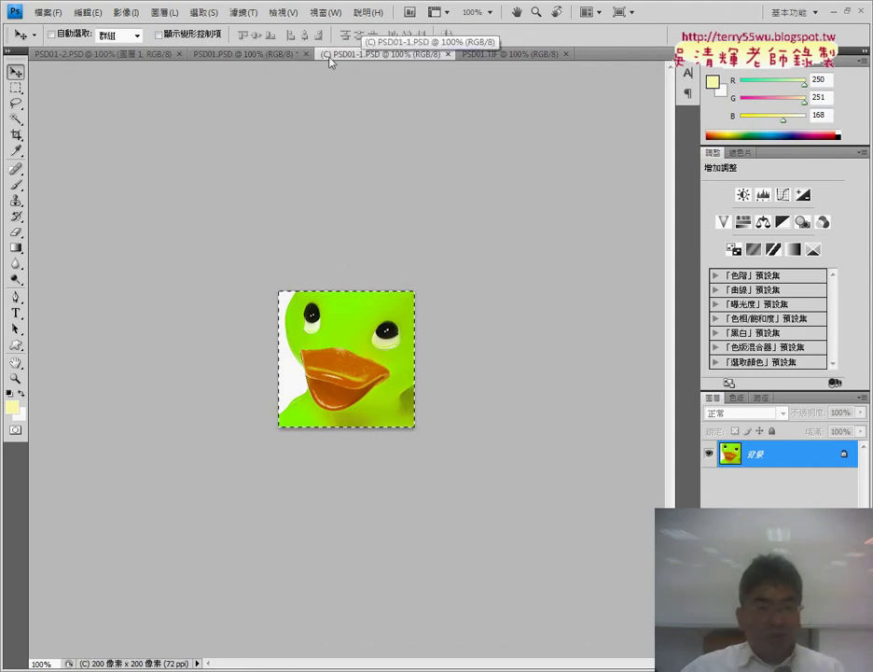
- Deselect the green duck photo and define it as a pattern named PSD01-1.PSD
{"action": "left_click", "coordinate": [249, 18]}
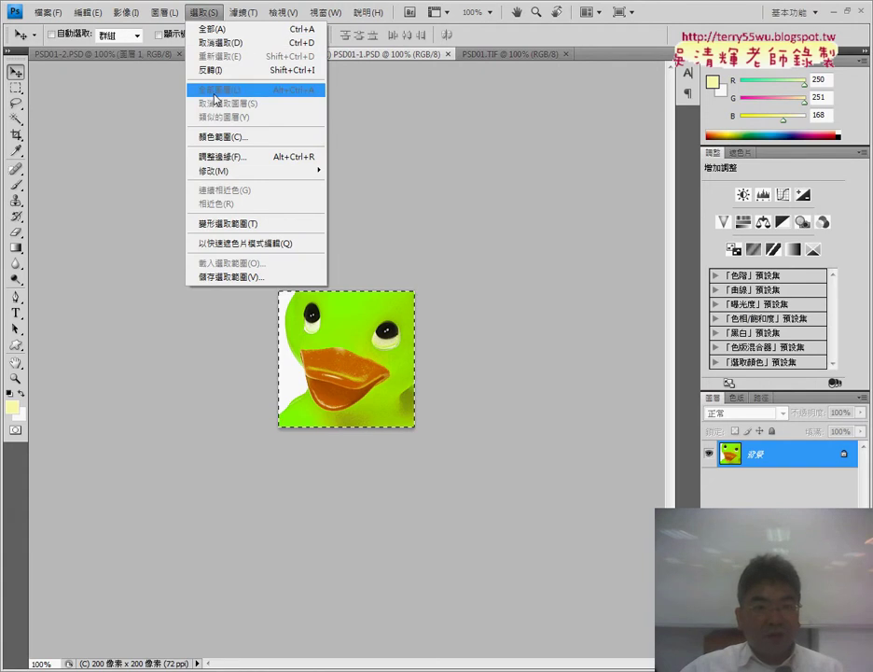
{"action": "left_click", "coordinate": [222, 43]}
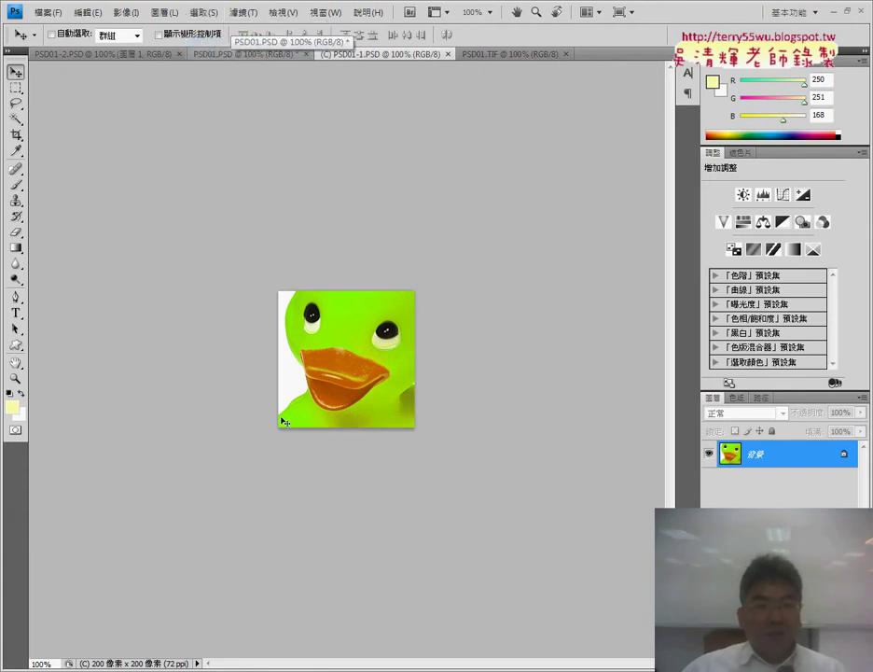
{"action": "left_click", "coordinate": [84, 13]}
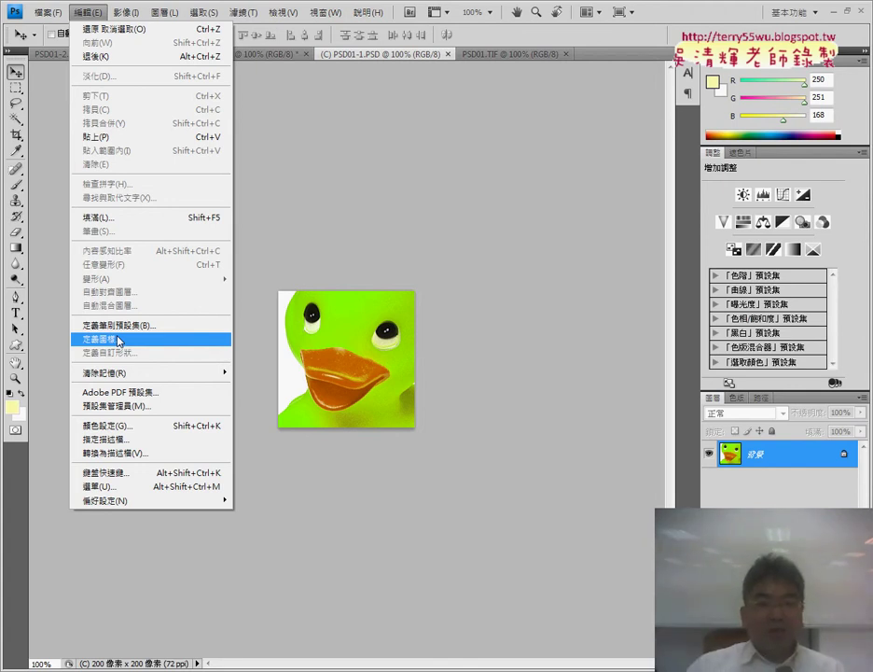
{"action": "left_click", "coordinate": [120, 341]}
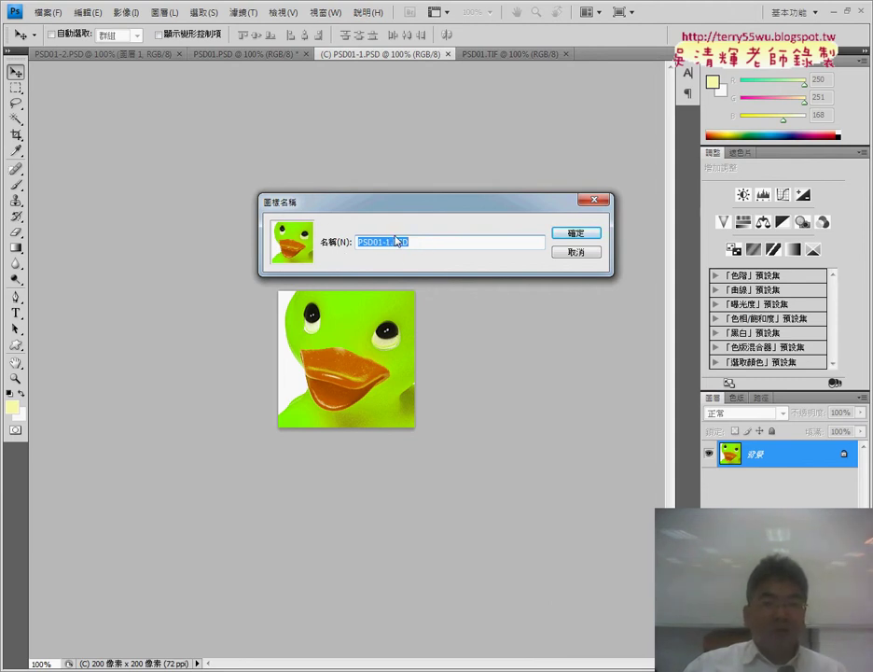
{"action": "left_click", "coordinate": [579, 234]}
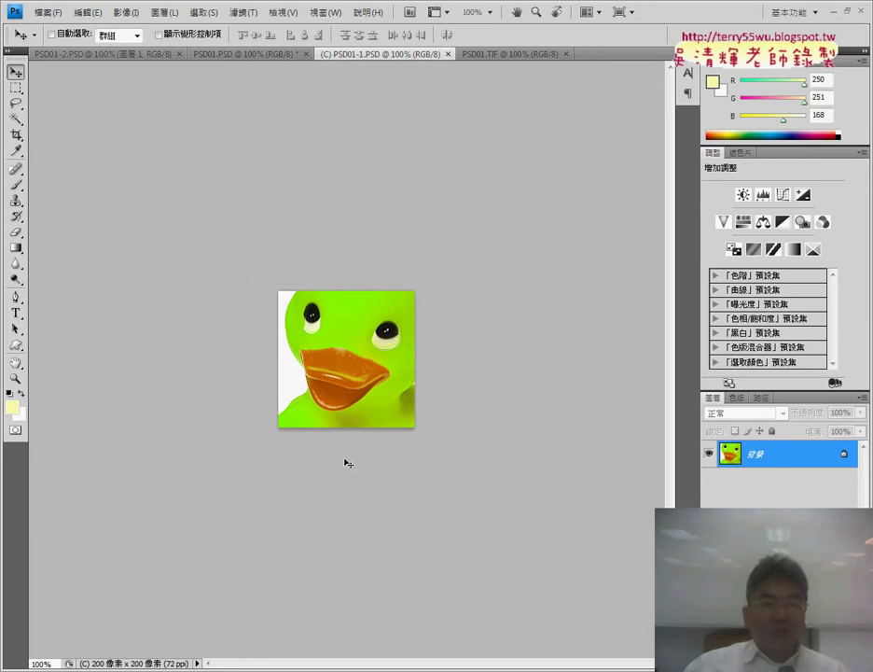
{"action": "left_click", "coordinate": [241, 54]}
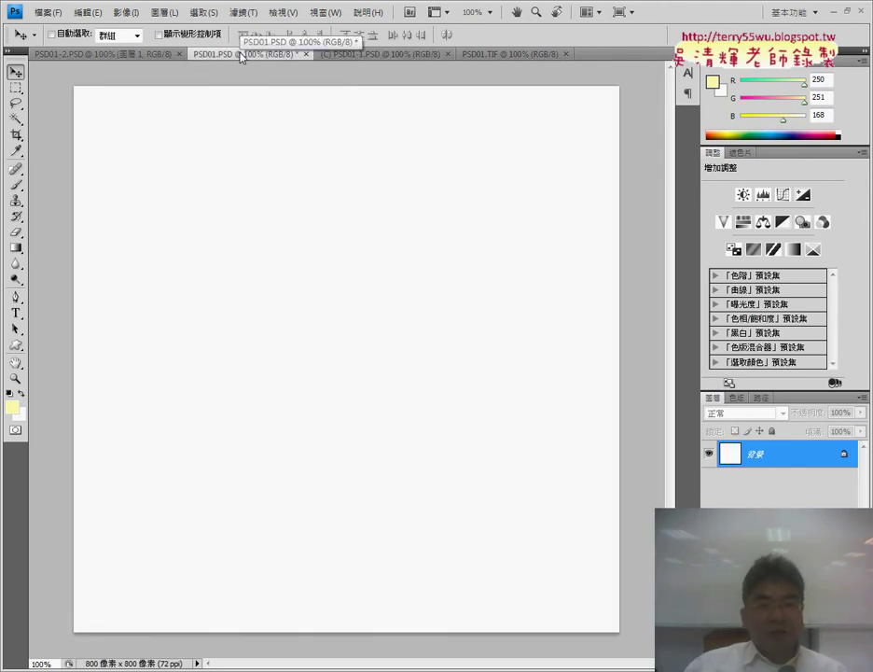
- Fill PSD01.PSD with Use set to Pattern, choosing the custom green duck pattern
{"action": "left_click", "coordinate": [92, 14]}
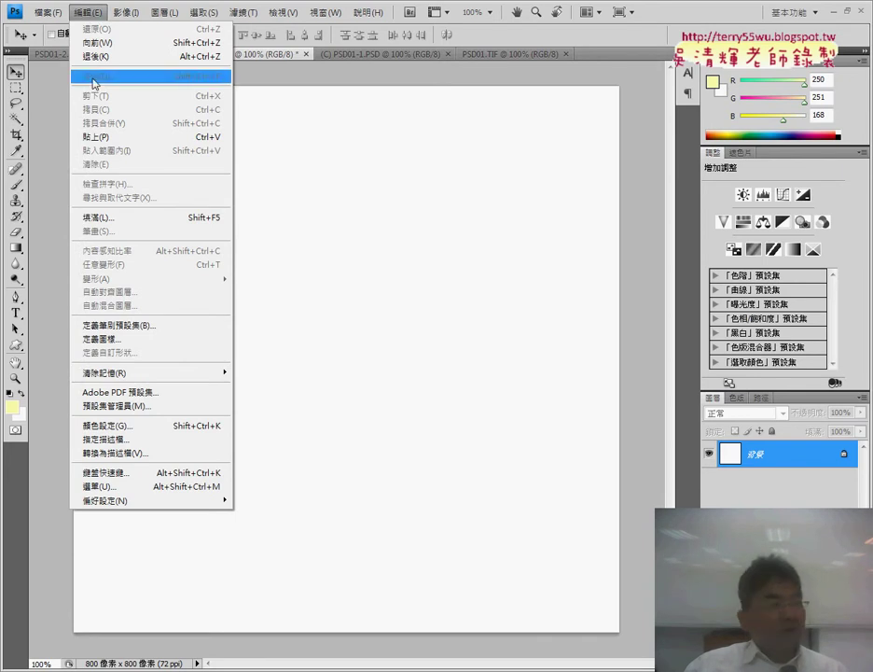
{"action": "left_click", "coordinate": [98, 219]}
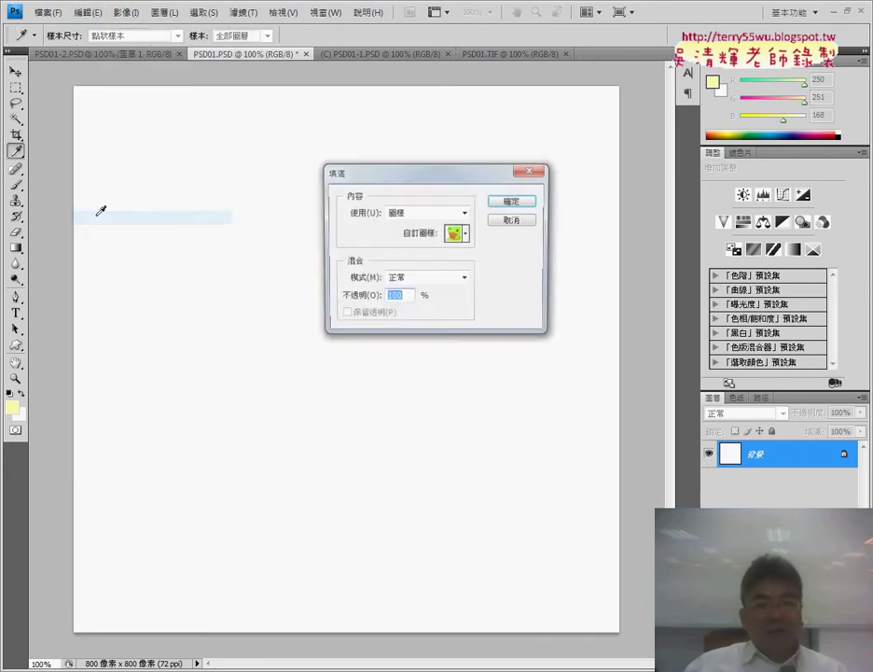
{"action": "left_click", "coordinate": [423, 216]}
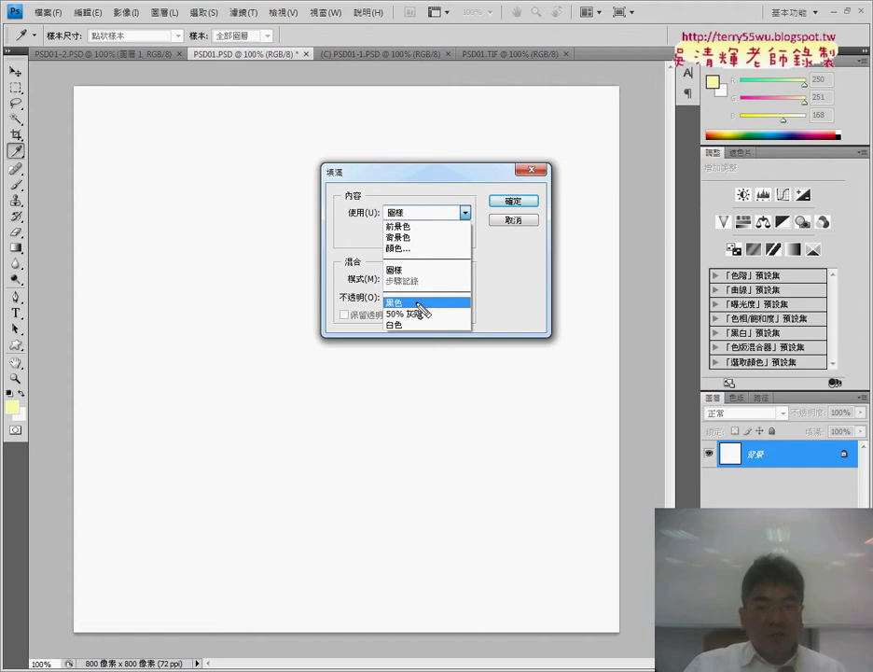
{"action": "left_click_drag", "start_coordinate": [410, 264], "coordinate": [401, 280]}
{"action": "left_click_drag", "start_coordinate": [479, 249], "coordinate": [418, 264]}
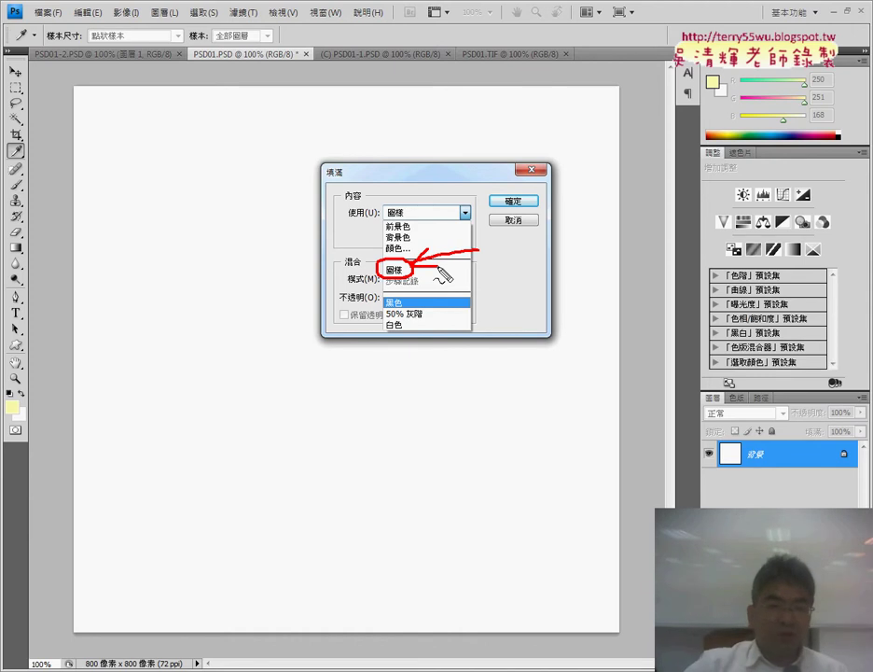
{"action": "left_click", "coordinate": [438, 271]}
{"action": "left_click", "coordinate": [433, 215]}
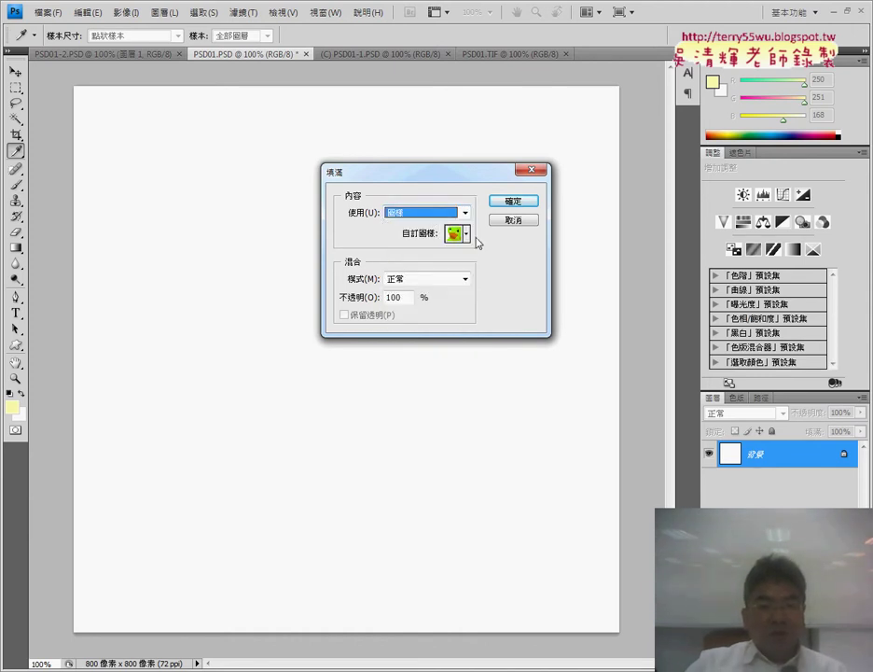
{"action": "left_click", "coordinate": [466, 235]}
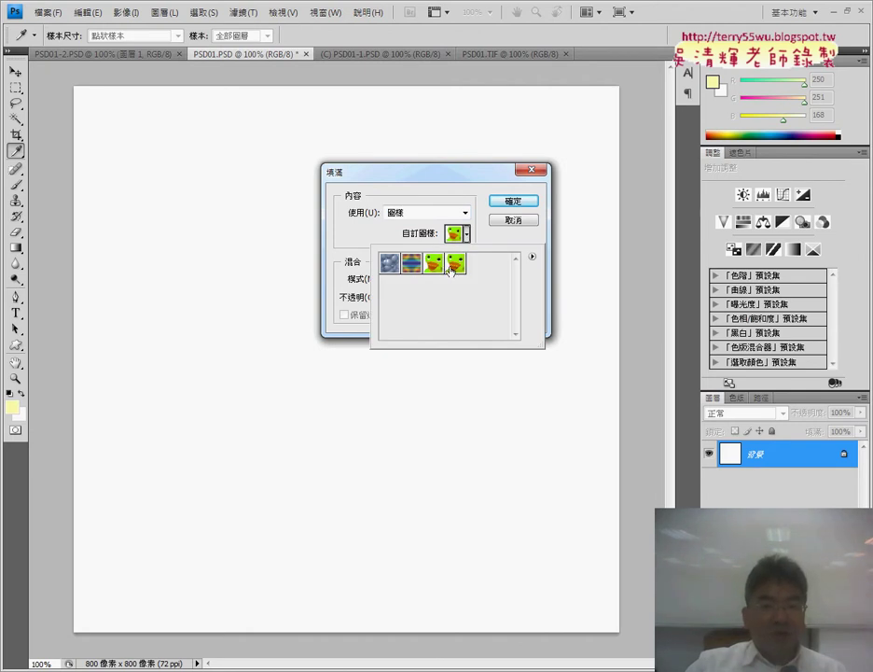
{"action": "left_click", "coordinate": [511, 205]}
{"action": "key", "text": "v"}
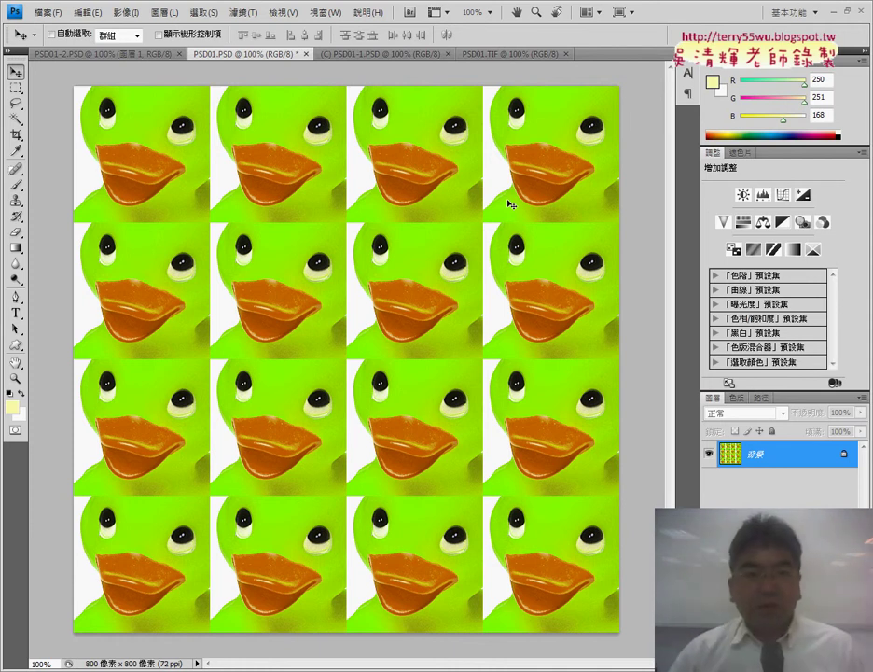
{"action": "left_click", "coordinate": [390, 54]}
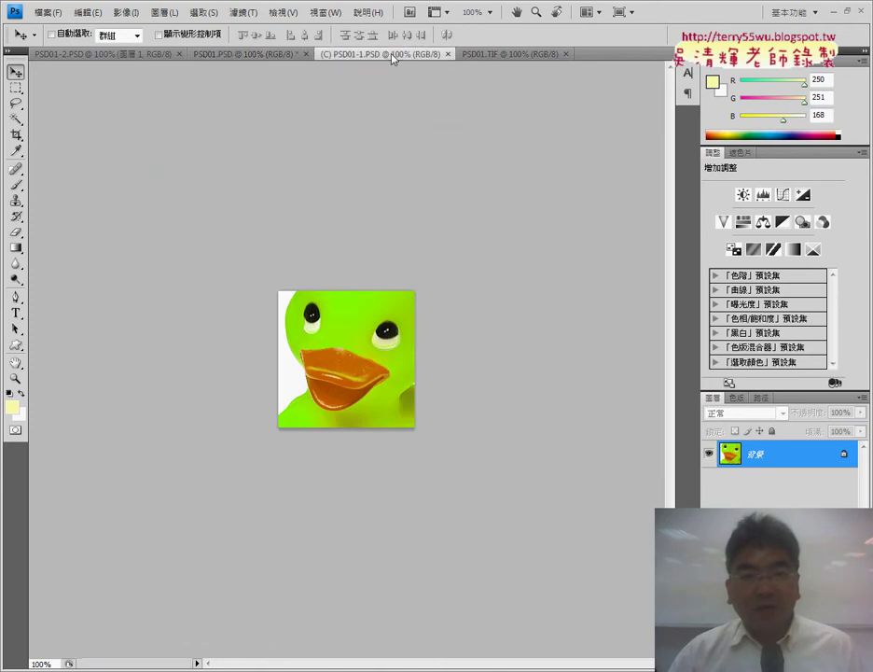
{"action": "left_click", "coordinate": [229, 55]}
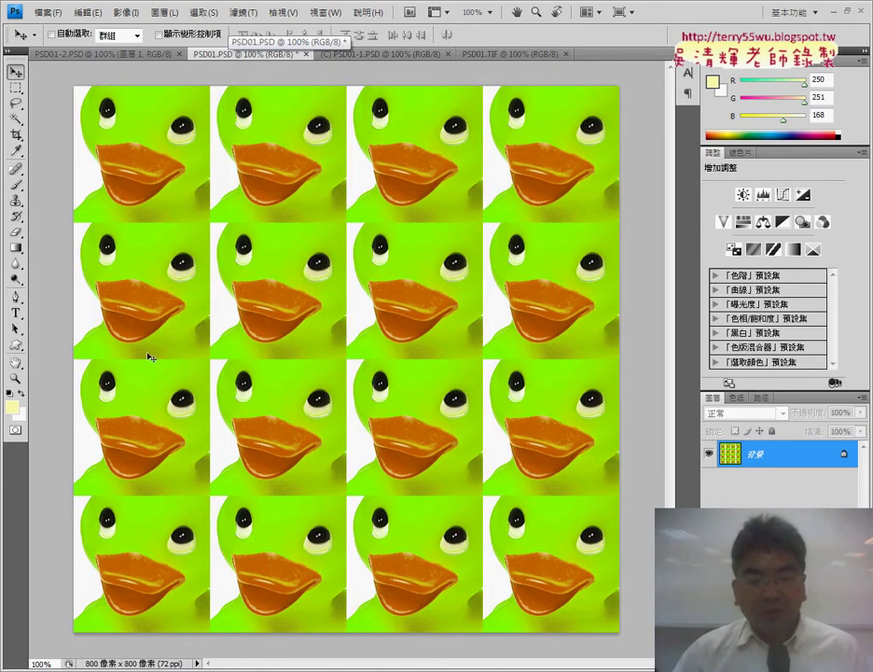
{"action": "key", "text": "alt+Tab"}
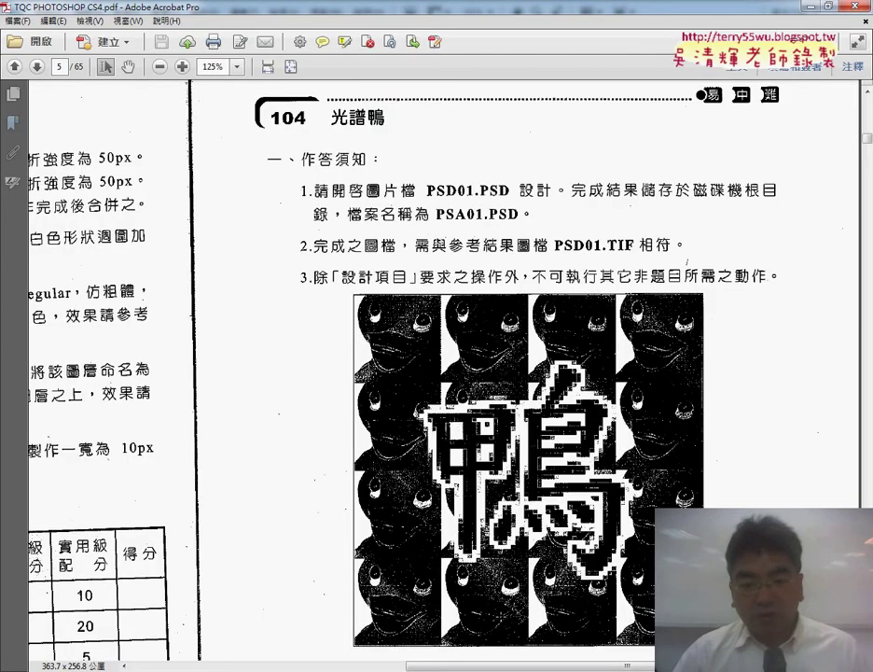
{"action": "scroll", "coordinate": [366, 460], "scroll_direction": "down", "scroll_amount": 2}
{"action": "scroll", "coordinate": [429, 503], "scroll_direction": "down", "scroll_amount": 2}
{"action": "scroll", "coordinate": [497, 551], "scroll_direction": "down", "scroll_amount": 2}
{"action": "scroll", "coordinate": [538, 559], "scroll_direction": "down", "scroll_amount": 1}
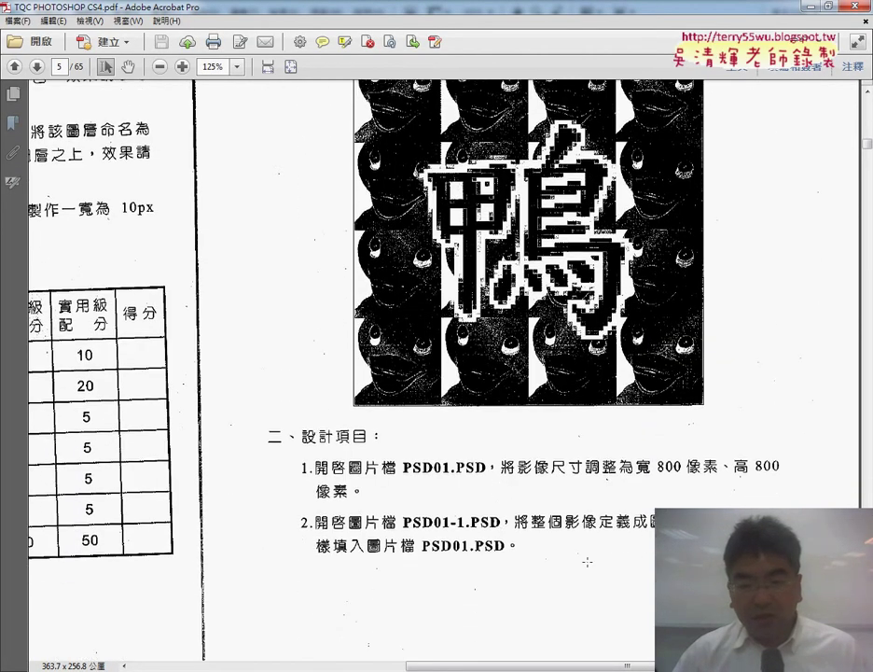
{"action": "left_click_drag", "start_coordinate": [481, 669], "coordinate": [267, 664]}
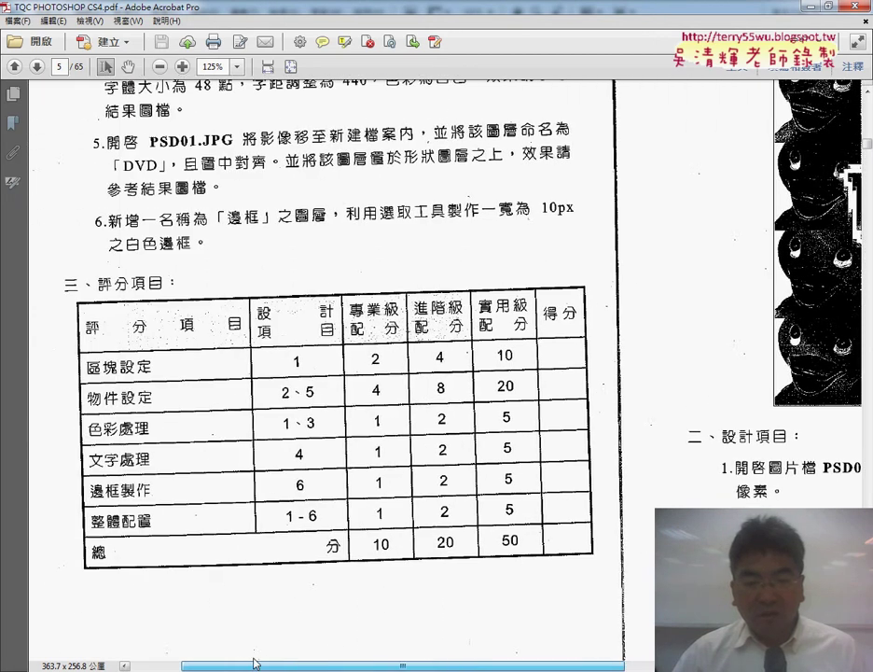
{"action": "scroll", "coordinate": [315, 513], "scroll_direction": "down", "scroll_amount": 5}
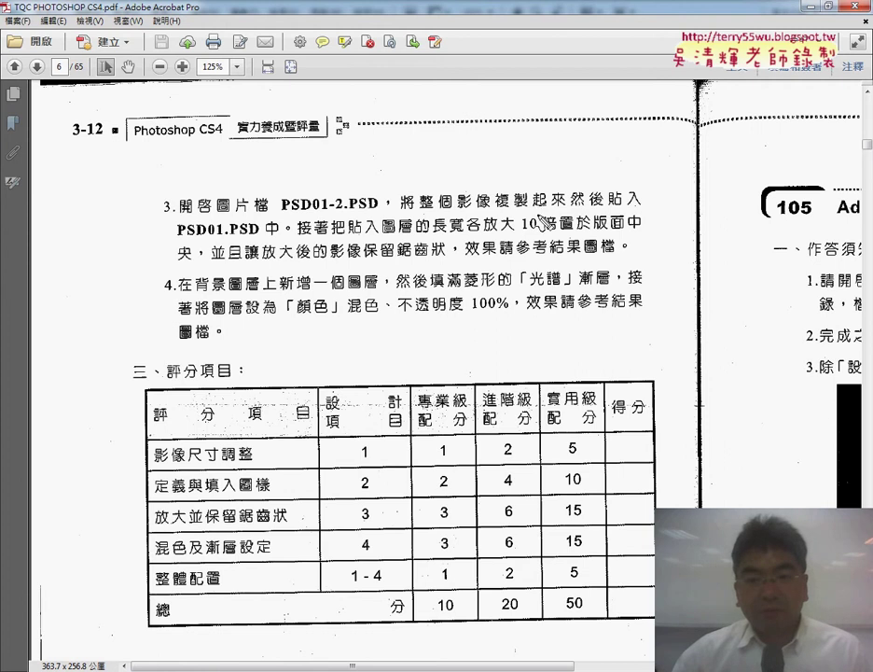
{"action": "left_click_drag", "start_coordinate": [521, 231], "coordinate": [547, 231]}
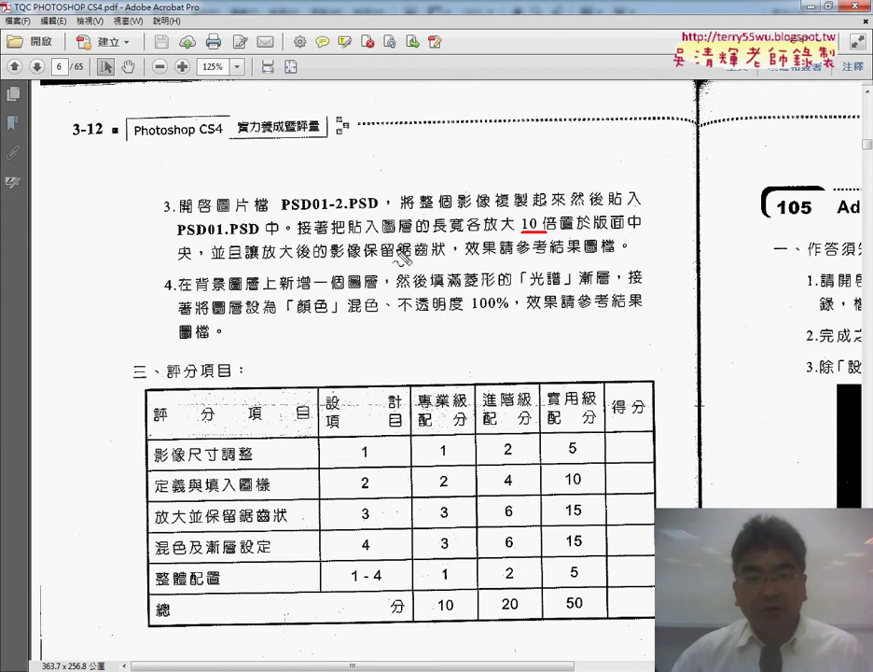
{"action": "left_click_drag", "start_coordinate": [362, 253], "coordinate": [452, 252]}
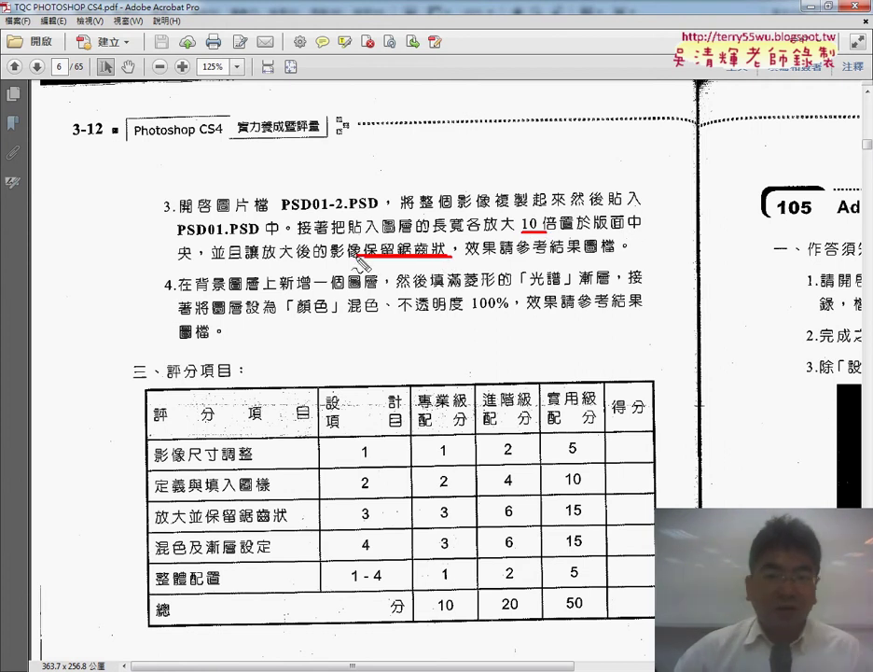
{"action": "left_click_drag", "start_coordinate": [543, 251], "coordinate": [618, 251]}
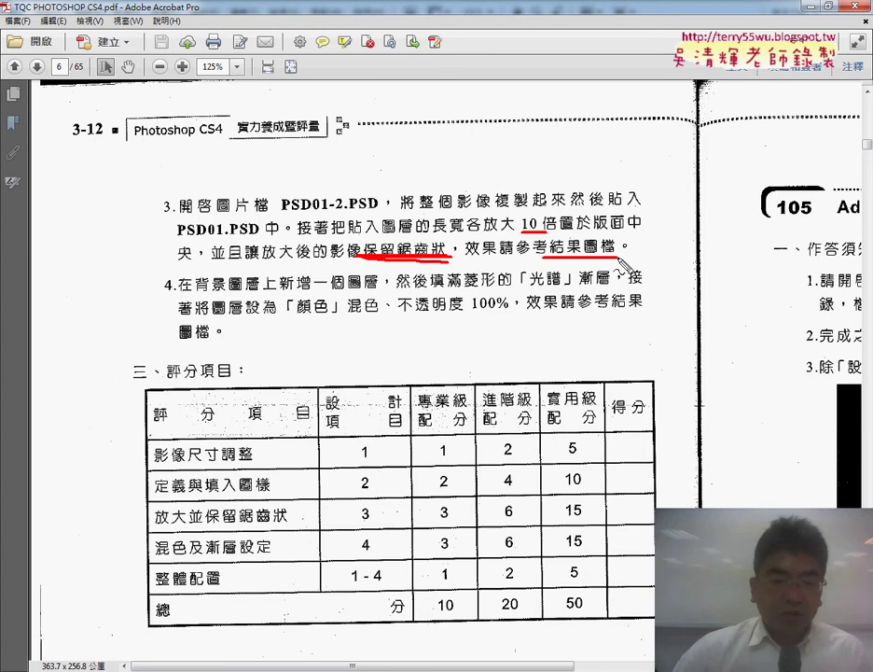
{"action": "key", "text": "Escape"}
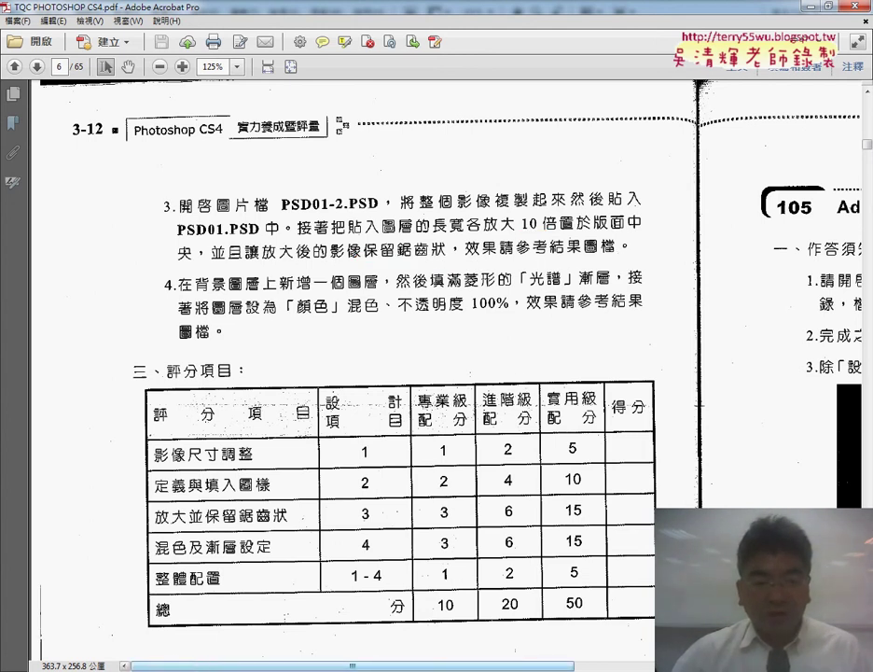
{"action": "key", "text": "alt+Tab"}
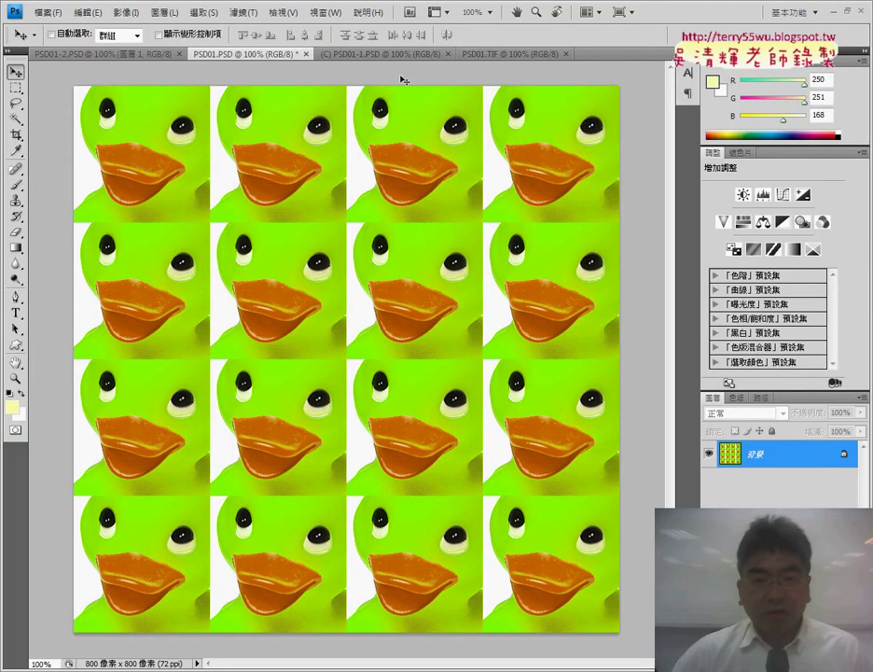
- Review the PSD01.TIF reference and the small 鴨 character document, then return to PSD01.PSD
{"action": "left_click", "coordinate": [518, 54]}
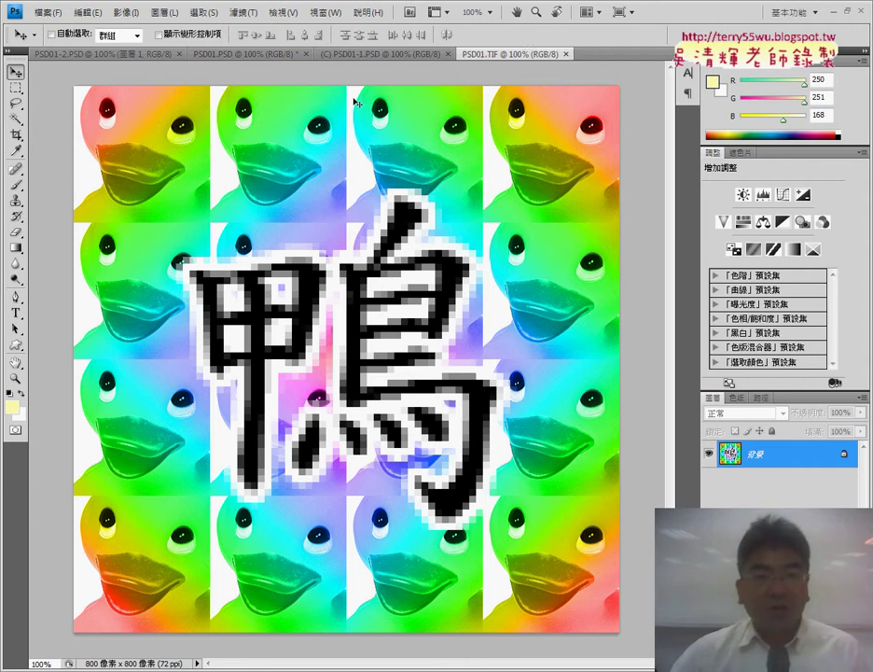
{"action": "left_click", "coordinate": [94, 56]}
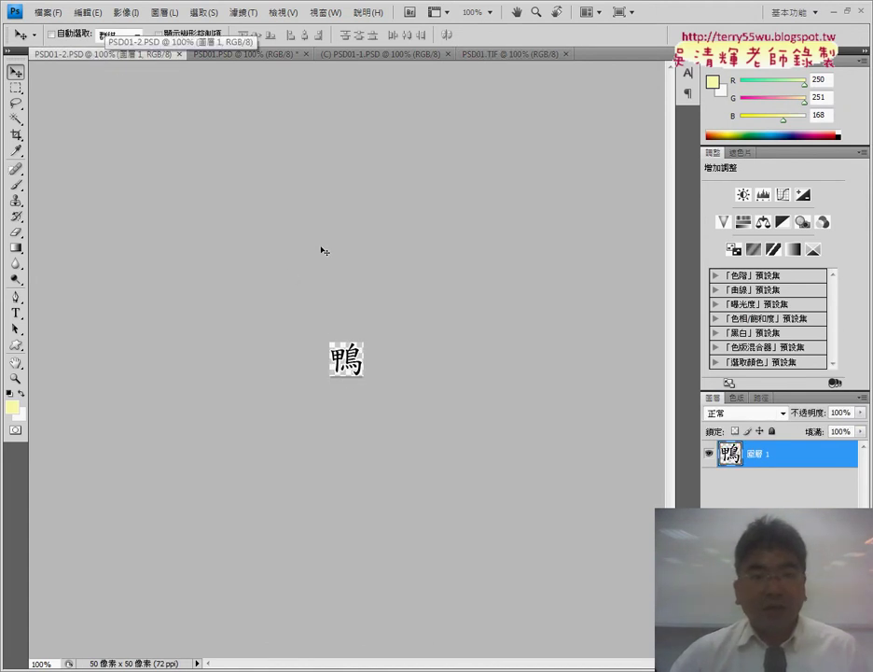
{"action": "left_click", "coordinate": [261, 56]}
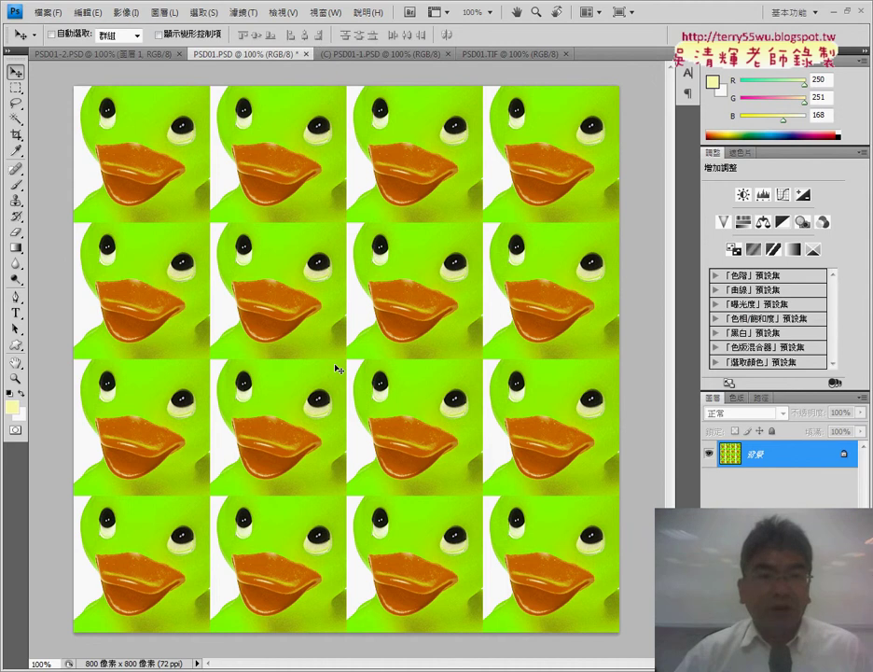
- Copy the whole 鴨 canvas from PSD01-2.PSD, paste it onto PSD01.PSD and begin Free Transform
{"action": "left_click", "coordinate": [99, 54]}
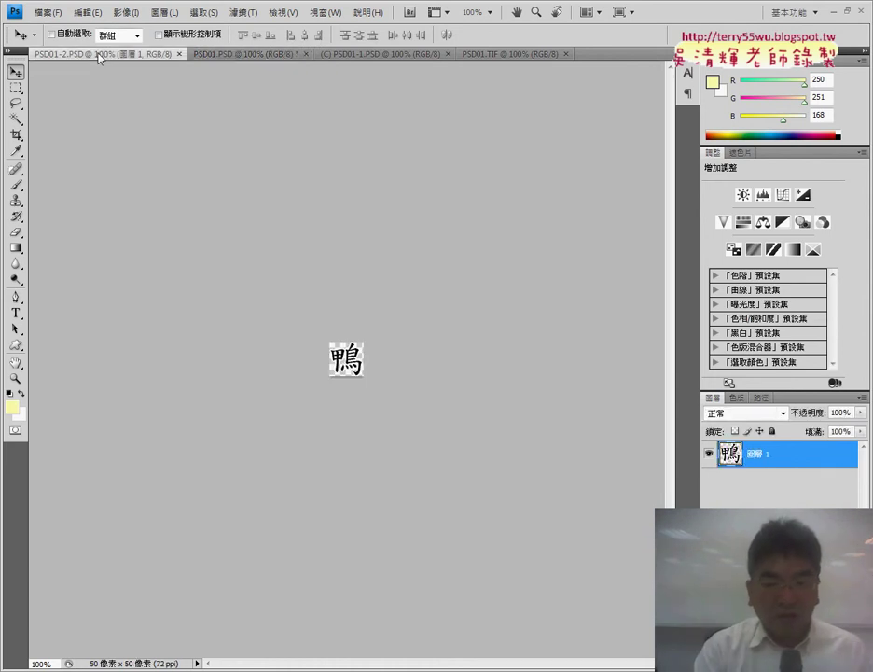
{"action": "key", "text": "ctrl+a"}
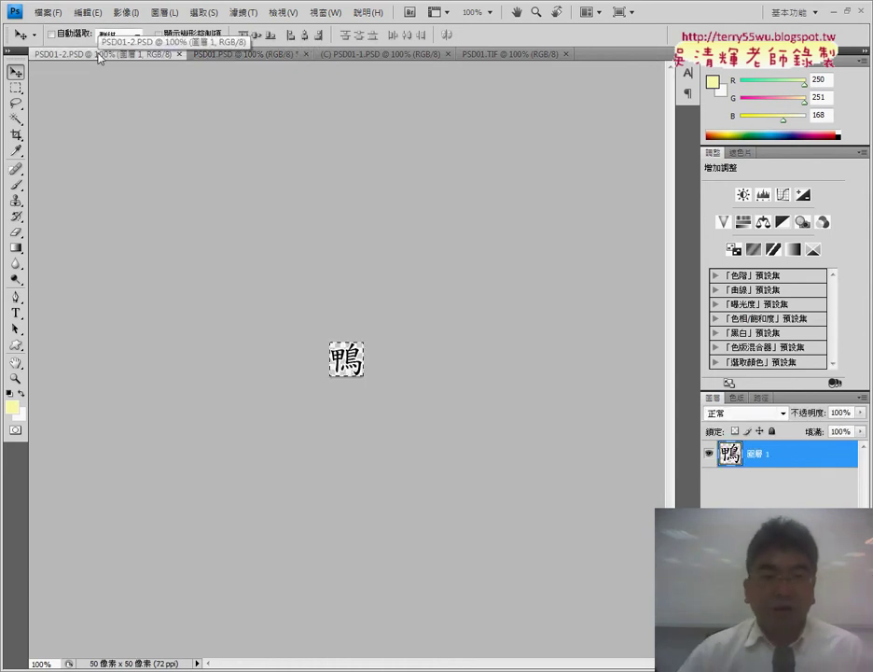
{"action": "left_click", "coordinate": [254, 54]}
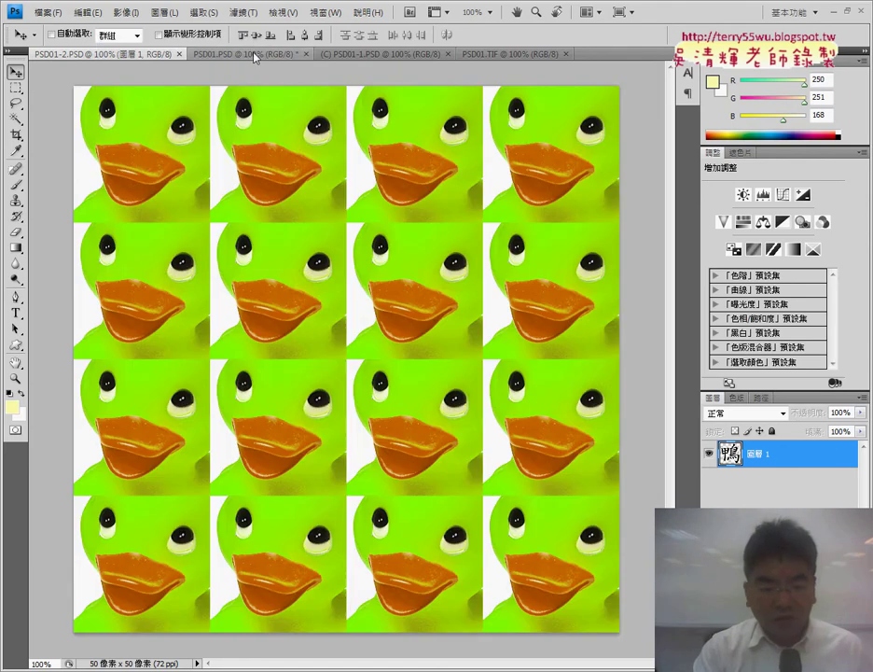
{"action": "key", "text": "ctrl+v"}
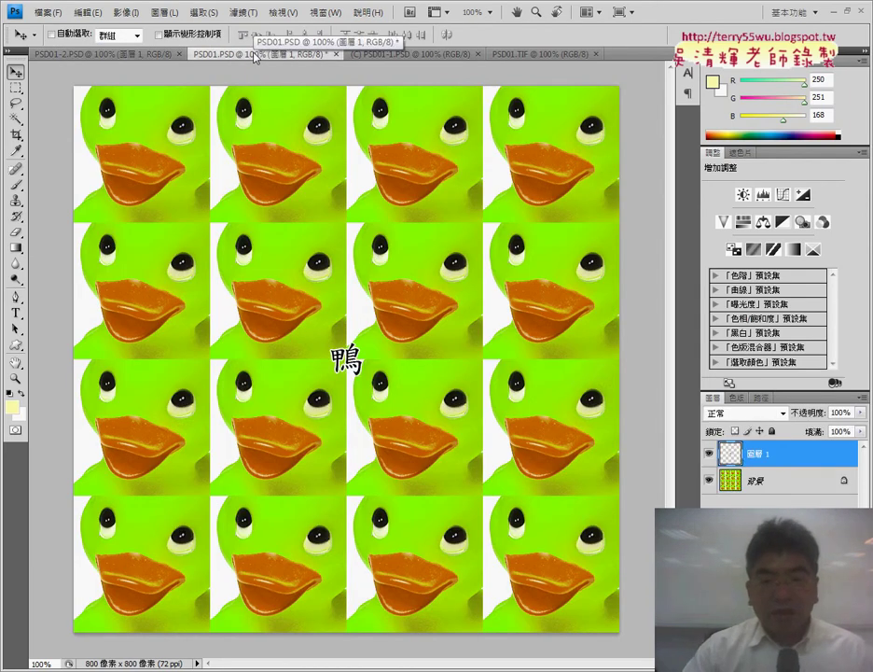
{"action": "key", "text": "ctrl+t"}
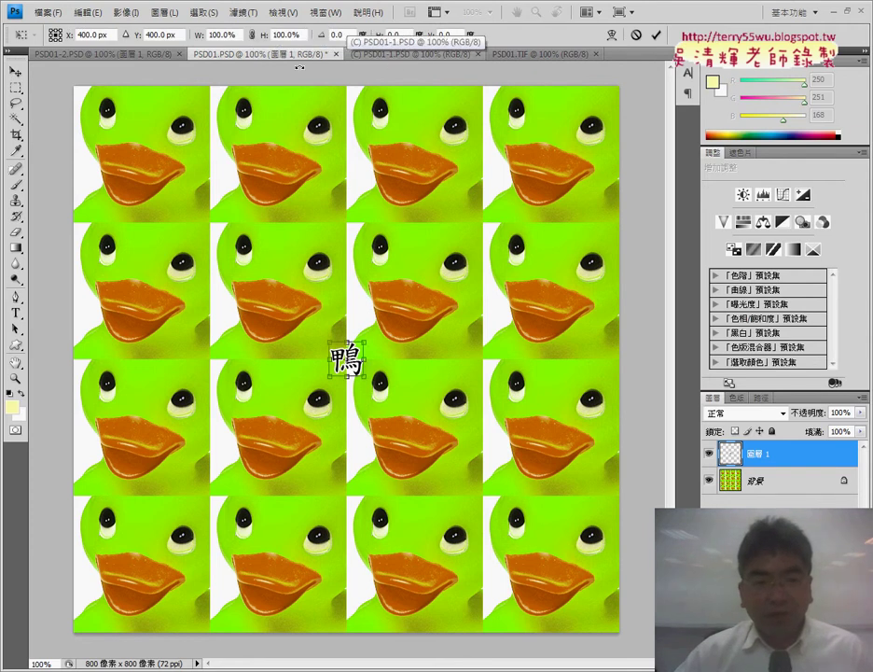
- Scale the pasted 鴨 layer to 1000% width and height and commit the transform
{"action": "left_click", "coordinate": [89, 12]}
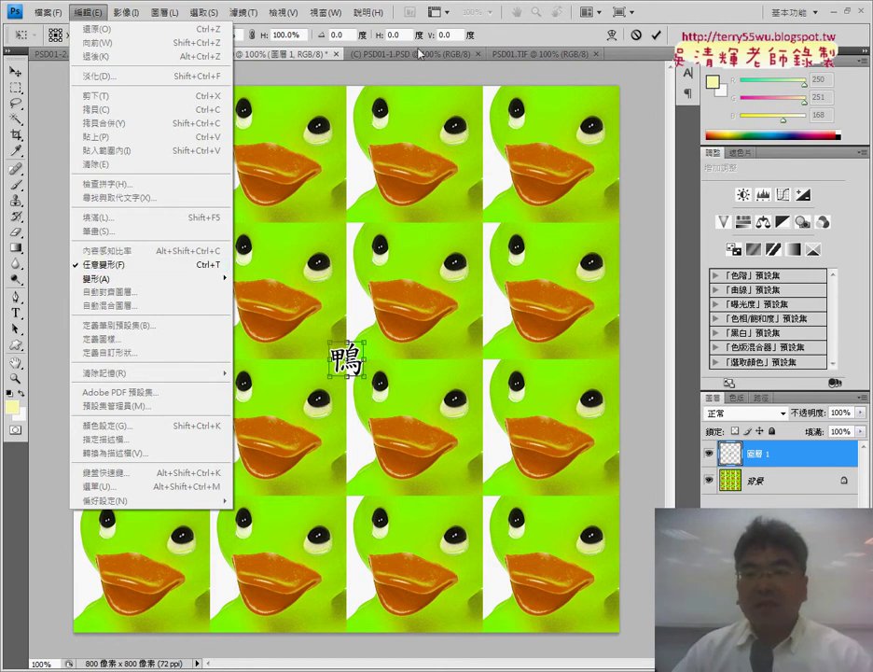
{"action": "left_click", "coordinate": [500, 13]}
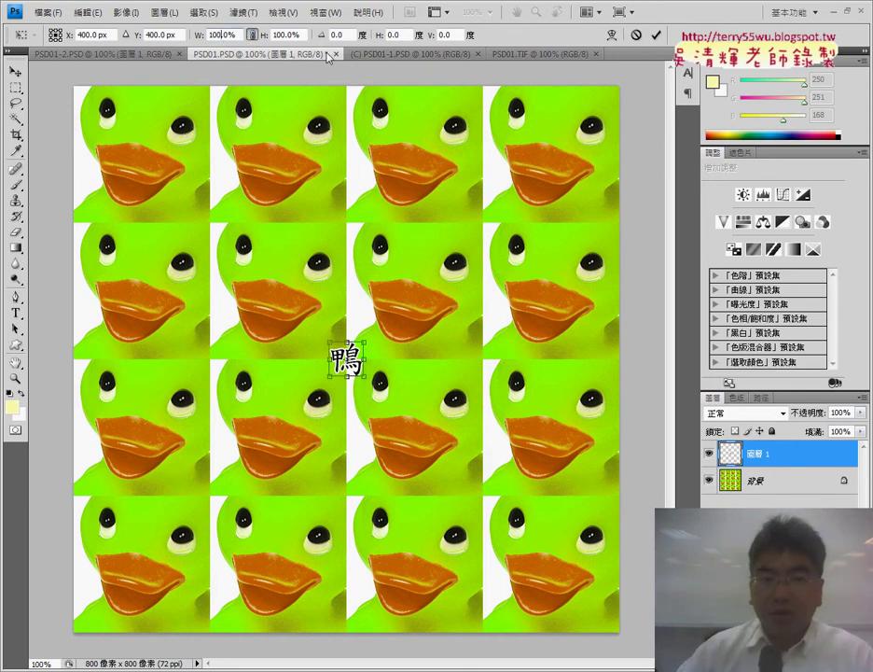
{"action": "type", "text": "0"}
{"action": "key", "text": "Return"}
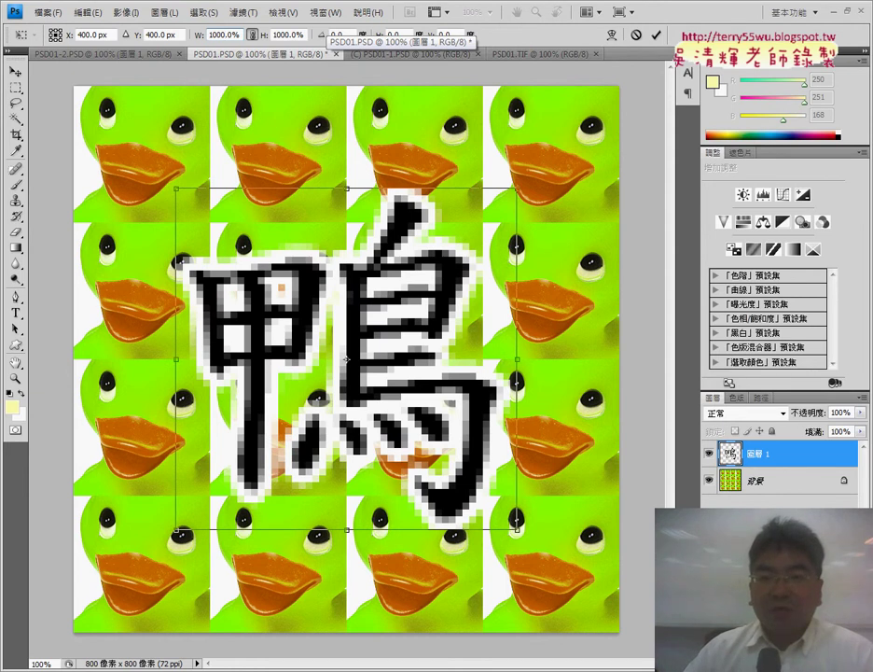
{"action": "left_click", "coordinate": [656, 34]}
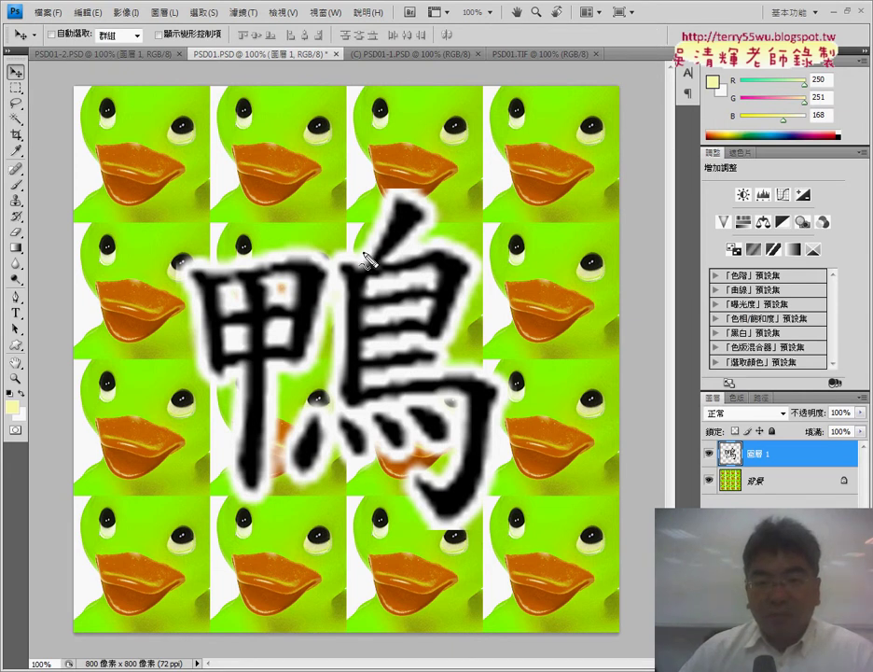
- Compare the blurred 鴨 enlargement on PSD01.PSD with the jagged PSD01.TIF reference
{"action": "mouse_move", "coordinate": [365, 252]}
{"action": "left_mouse_down"}
{"action": "mouse_move", "coordinate": [362, 241]}
{"action": "mouse_move", "coordinate": [392, 194]}
{"action": "mouse_move", "coordinate": [439, 213]}
{"action": "mouse_move", "coordinate": [429, 244]}
{"action": "mouse_move", "coordinate": [476, 259]}
{"action": "mouse_move", "coordinate": [474, 308]}
{"action": "mouse_move", "coordinate": [454, 361]}
{"action": "left_mouse_up"}
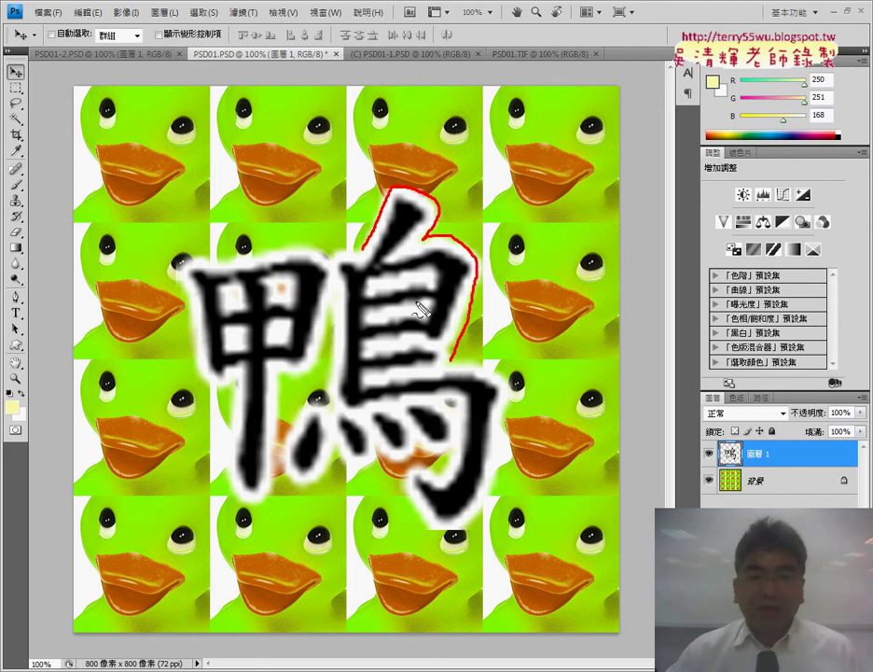
{"action": "key", "text": "Escape"}
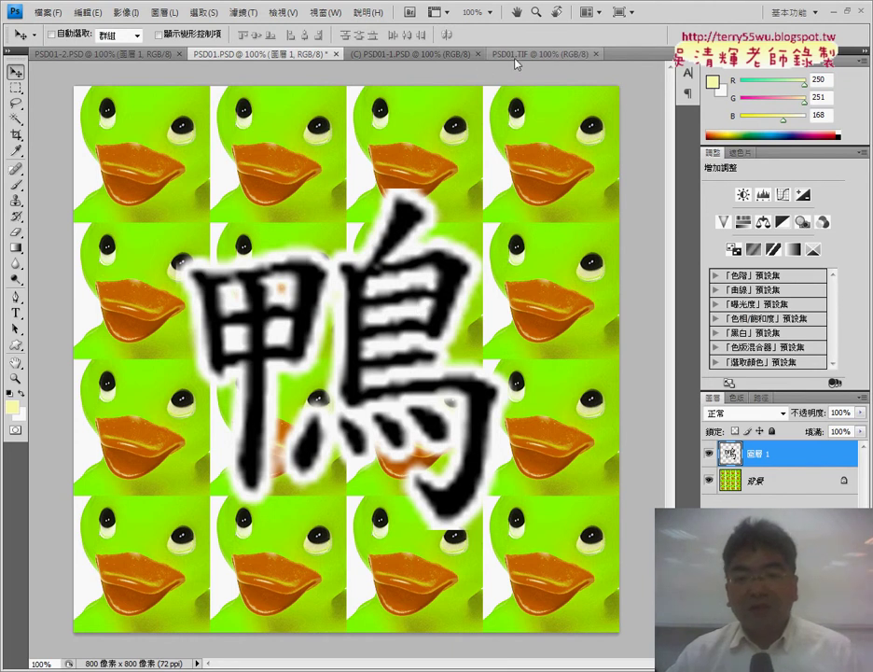
{"action": "left_click", "coordinate": [517, 55]}
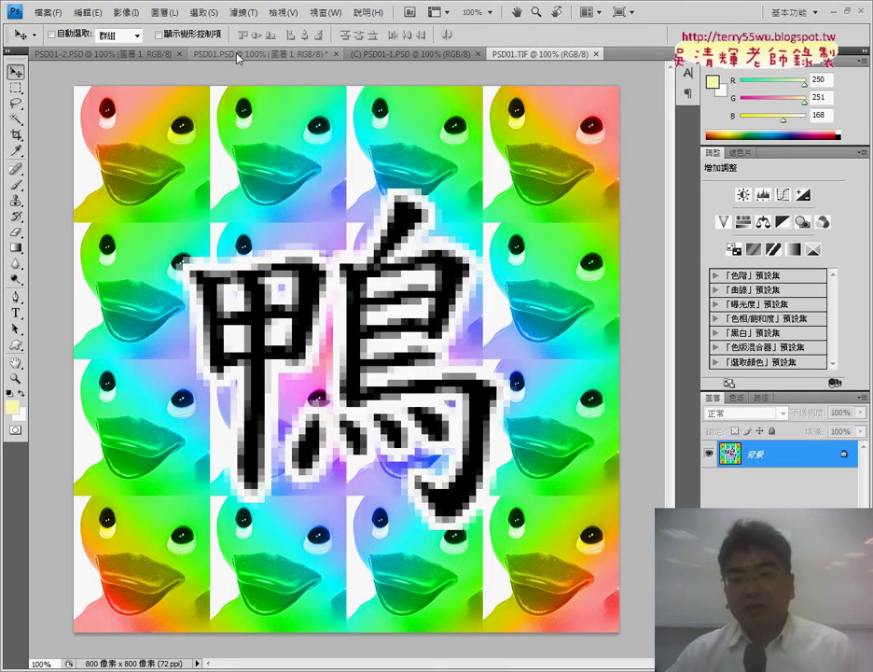
{"action": "left_click", "coordinate": [240, 54]}
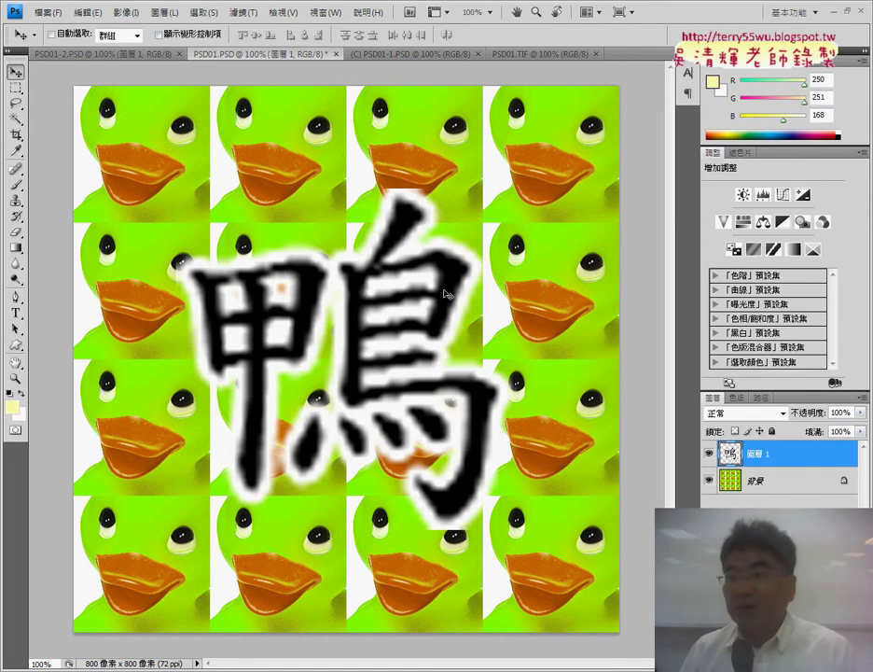
{"action": "left_click", "coordinate": [535, 55]}
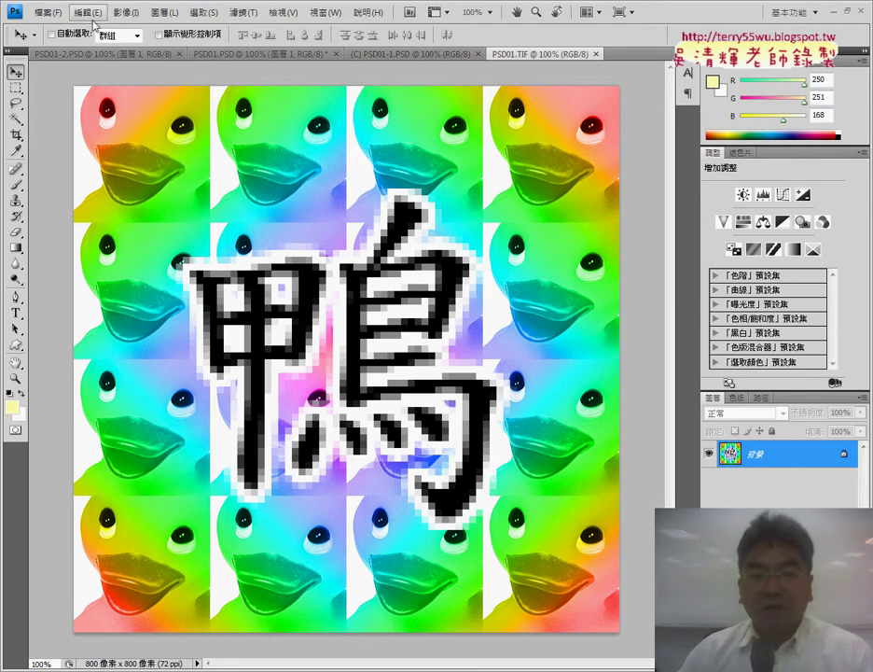
- Open General preferences and review the Image Interpolation methods, highlighting Nearest Neighbor (preserve hard edges)
{"action": "left_click", "coordinate": [93, 13]}
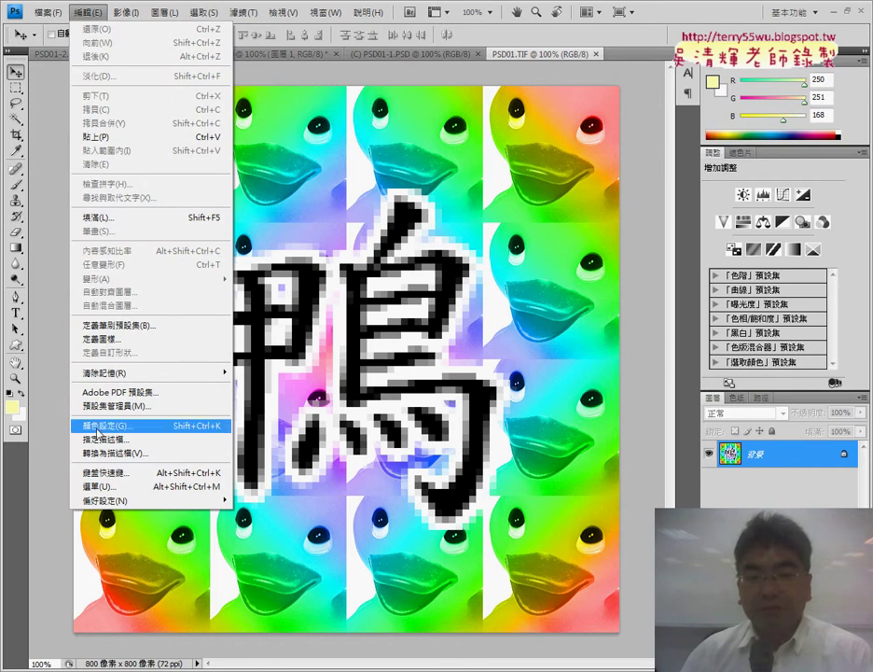
{"action": "mouse_move", "coordinate": [128, 500]}
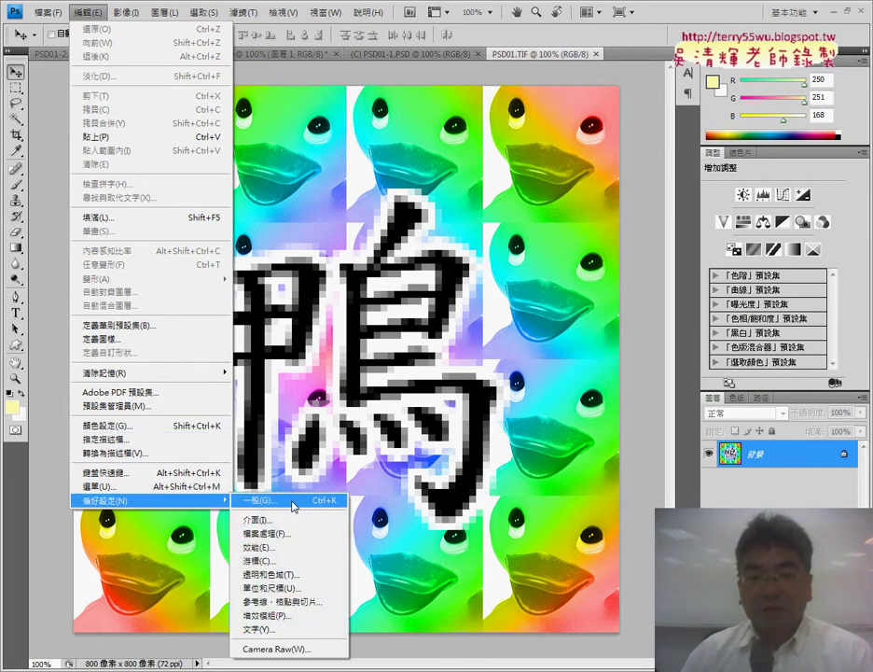
{"action": "left_click", "coordinate": [294, 502]}
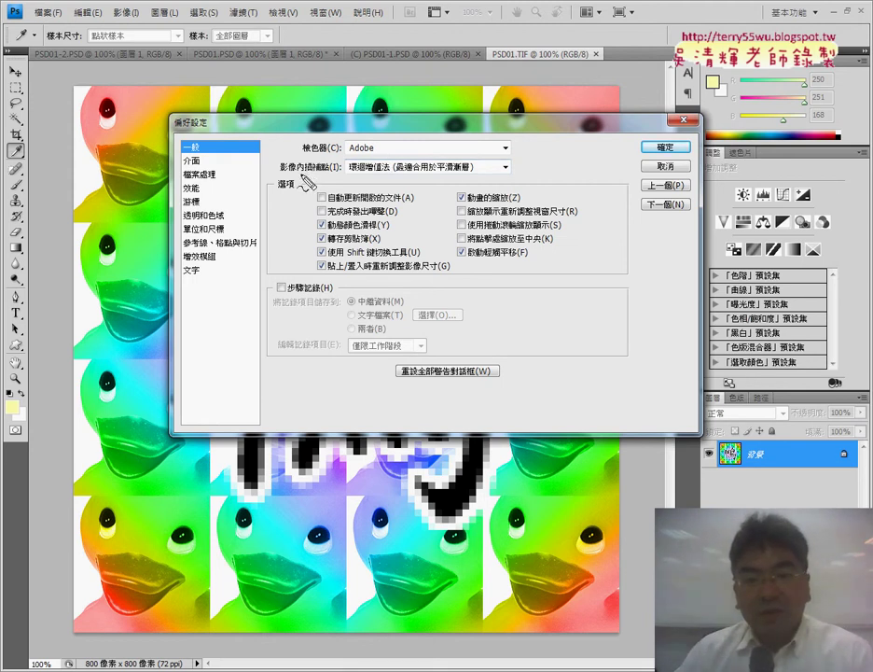
{"action": "left_click_drag", "start_coordinate": [280, 175], "coordinate": [322, 174]}
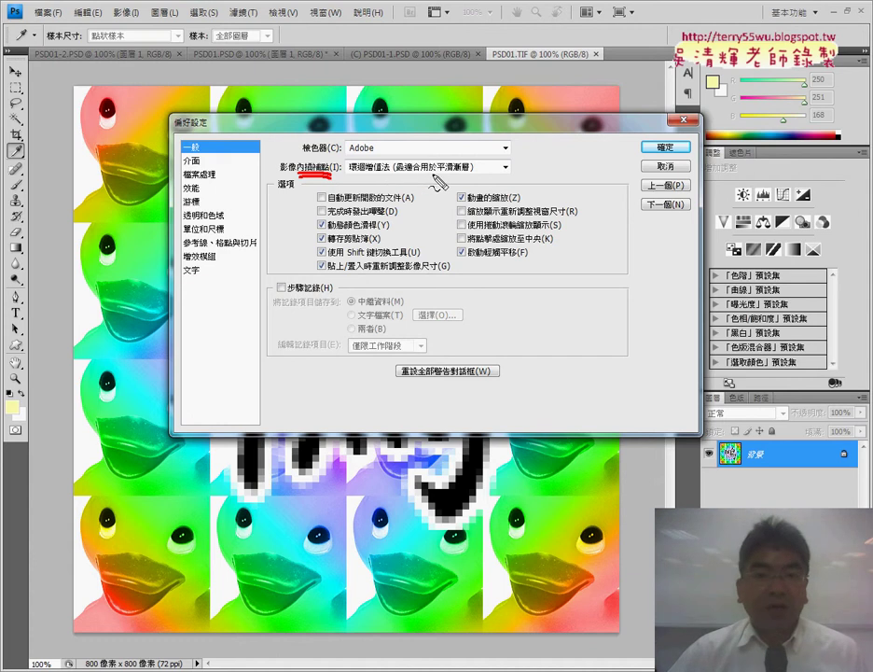
{"action": "left_click_drag", "start_coordinate": [431, 173], "coordinate": [469, 173]}
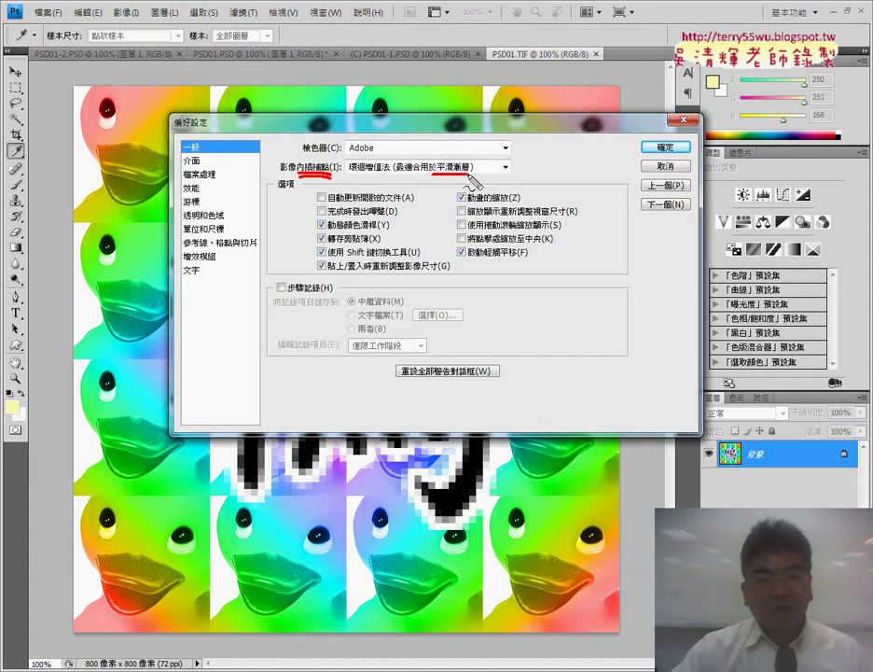
{"action": "key", "text": "Escape"}
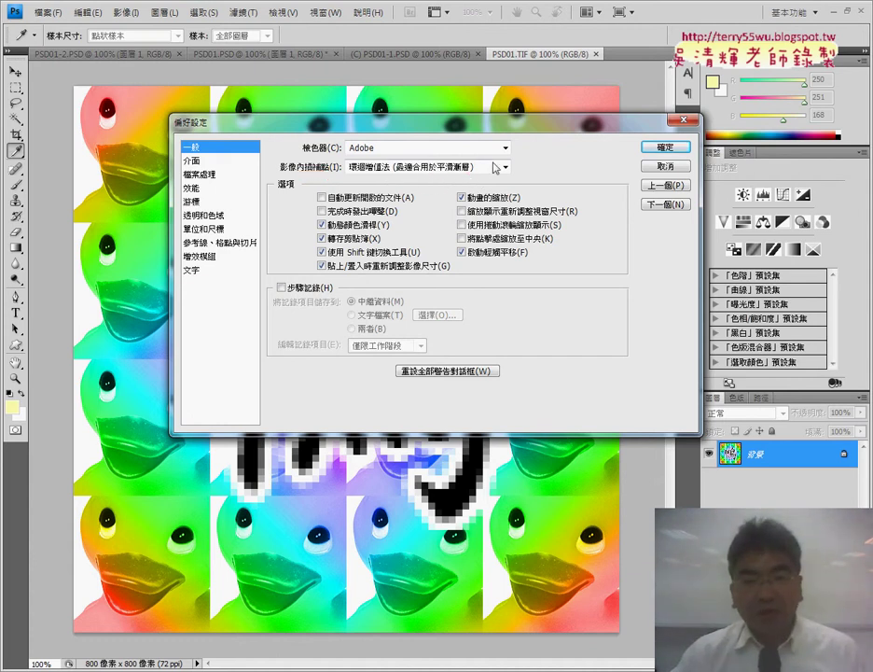
{"action": "left_click", "coordinate": [506, 168]}
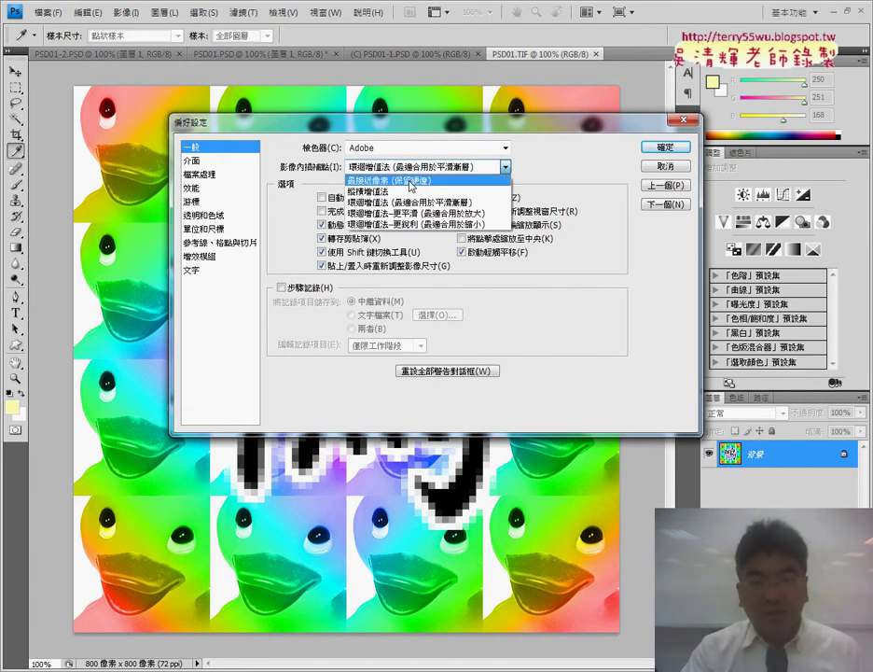
{"action": "mouse_move", "coordinate": [418, 170]}
{"action": "left_mouse_down"}
{"action": "mouse_move", "coordinate": [438, 181]}
{"action": "mouse_move", "coordinate": [437, 172]}
{"action": "left_mouse_up"}
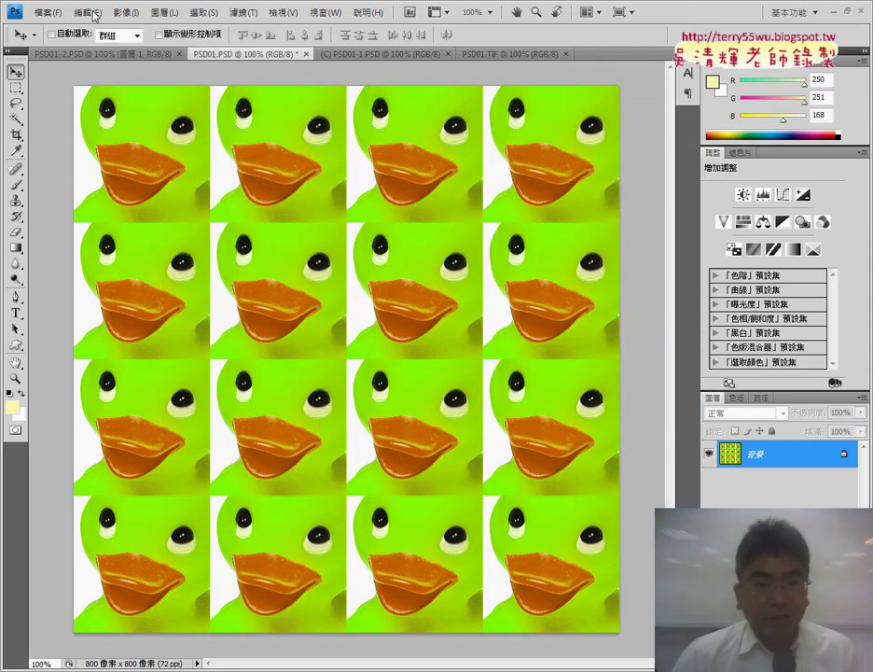
- Set the General preferences Image Interpolation to Nearest Neighbor
{"action": "left_click", "coordinate": [88, 12]}
{"action": "mouse_move", "coordinate": [105, 500]}
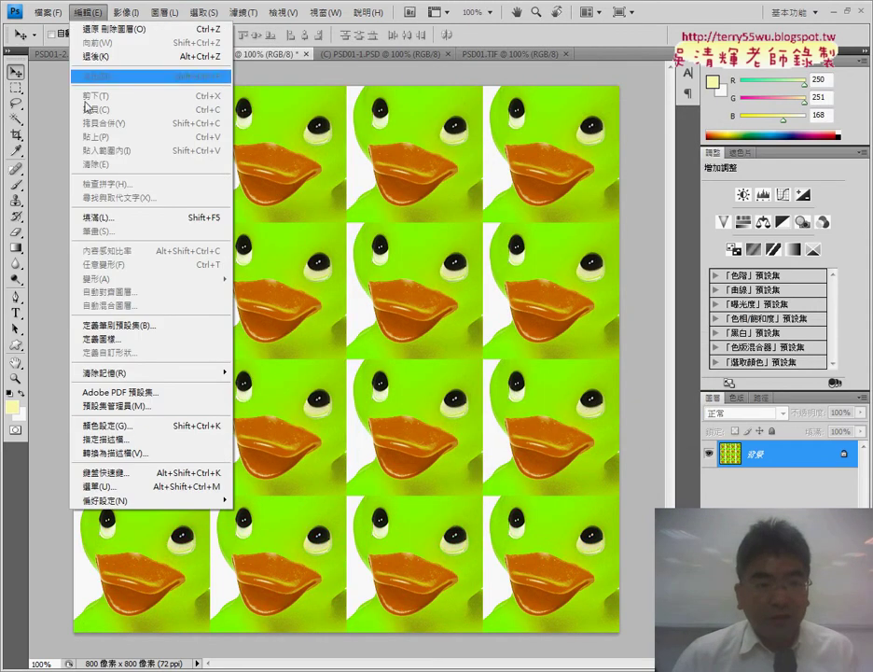
{"action": "left_click", "coordinate": [283, 502]}
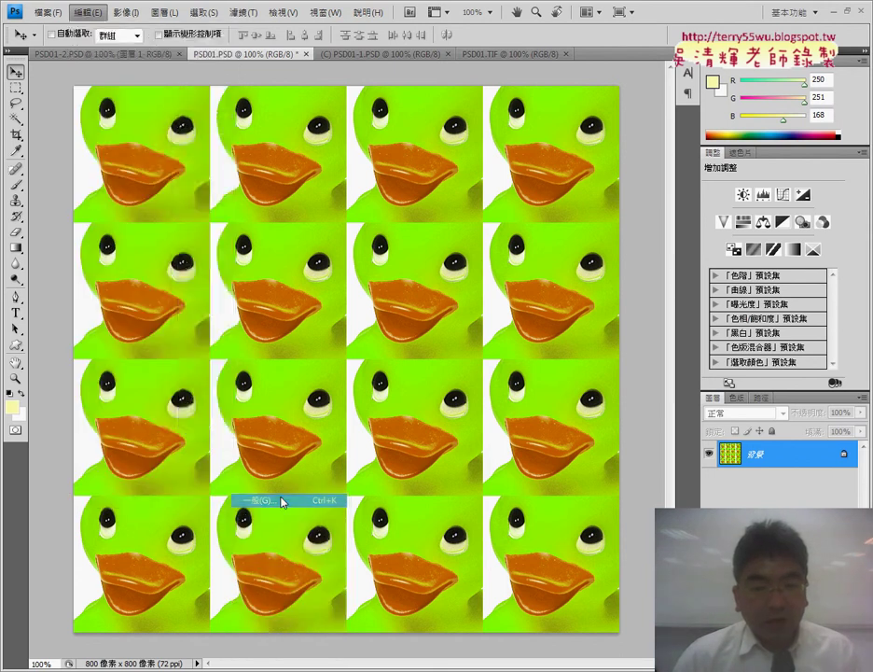
{"action": "left_click", "coordinate": [406, 168]}
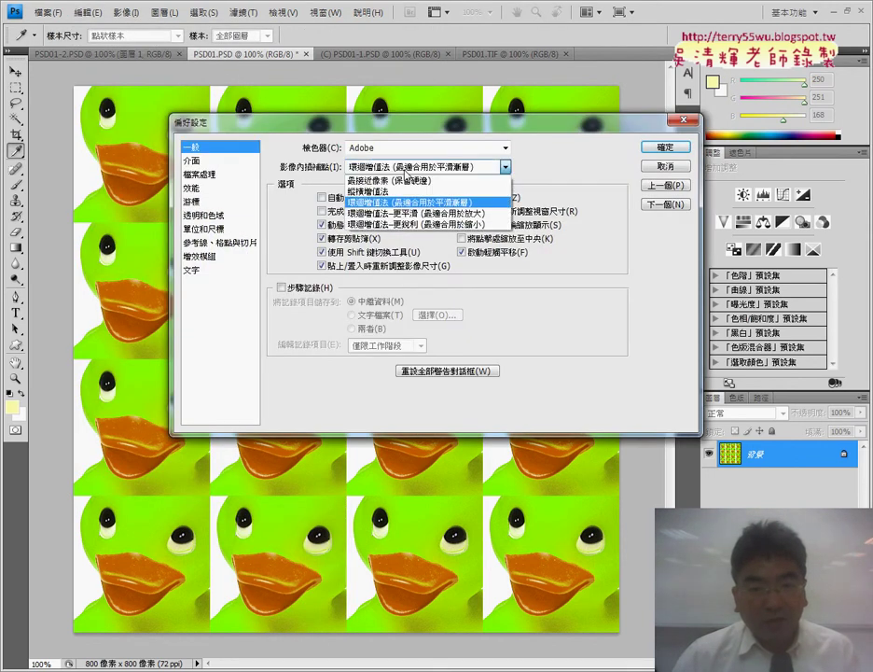
{"action": "left_click", "coordinate": [424, 181]}
{"action": "left_click", "coordinate": [666, 147]}
{"action": "key", "text": "v"}
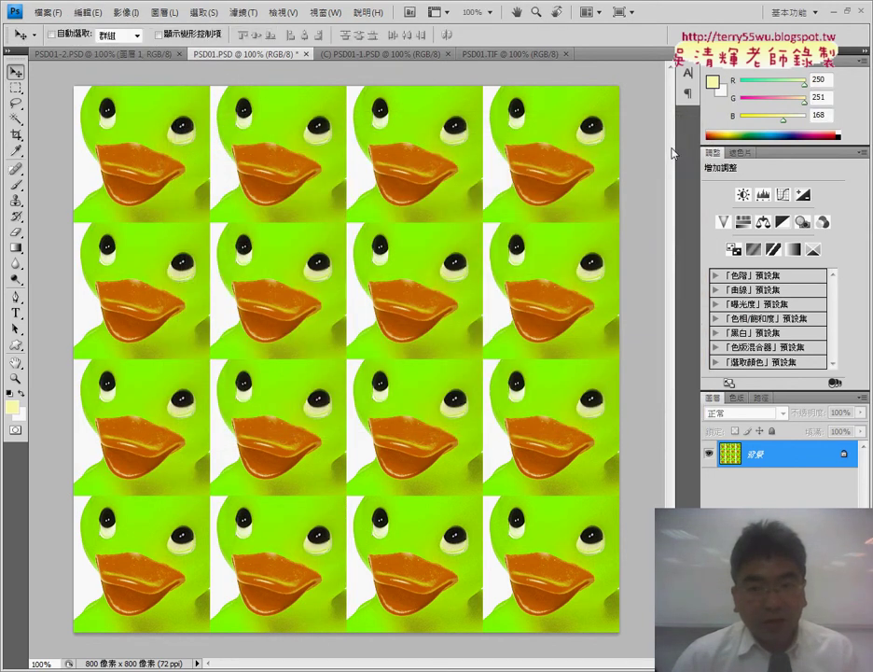
- Paste the 鴨 from PSD01-2.PSD into PSD01.PSD and scale it to 1000% width and height
{"action": "left_click", "coordinate": [93, 54]}
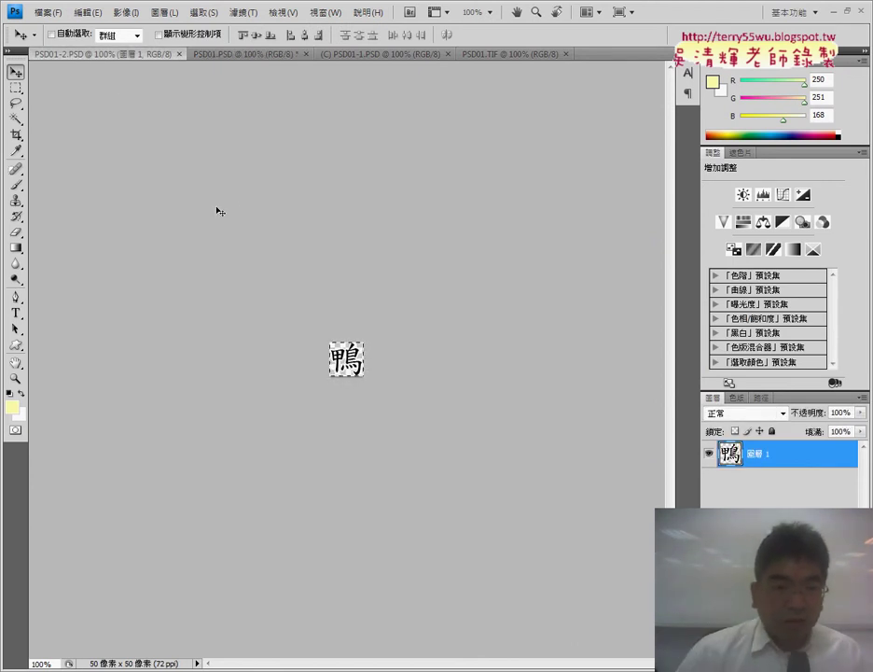
{"action": "left_click", "coordinate": [240, 55]}
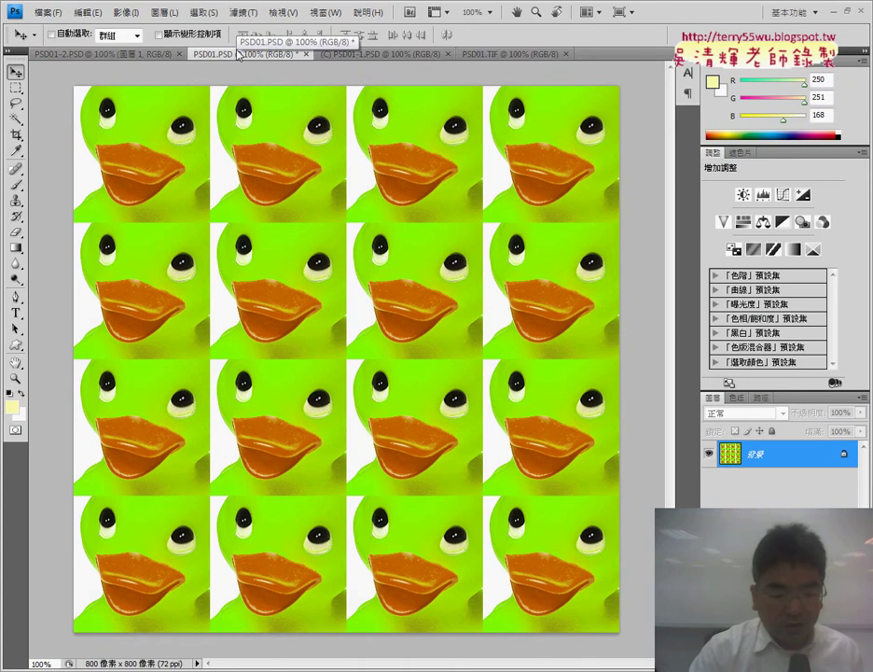
{"action": "key", "text": "ctrl+v"}
{"action": "key", "text": "ctrl+t"}
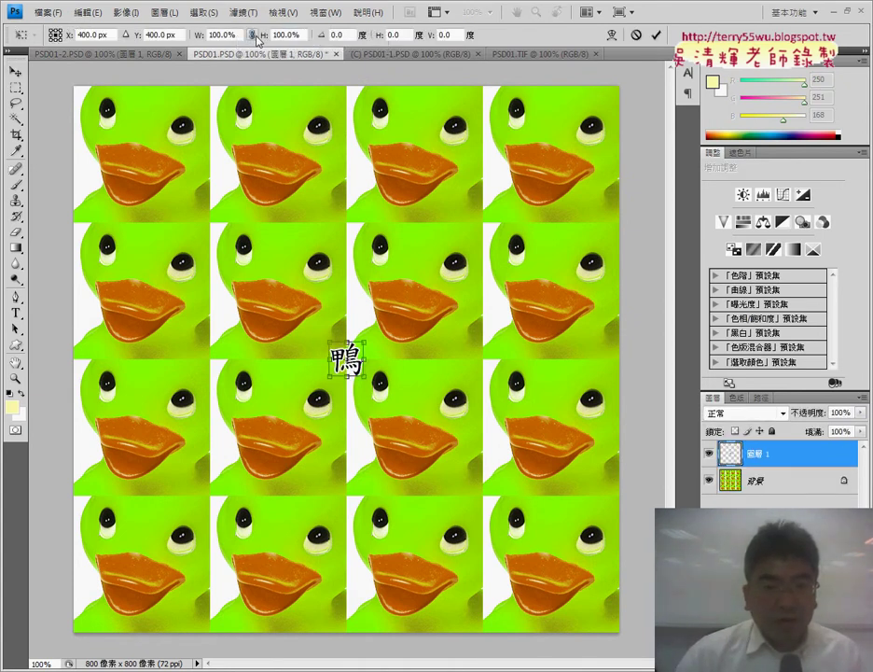
{"action": "type", "text": "1000"}
{"action": "left_click", "coordinate": [252, 35]}
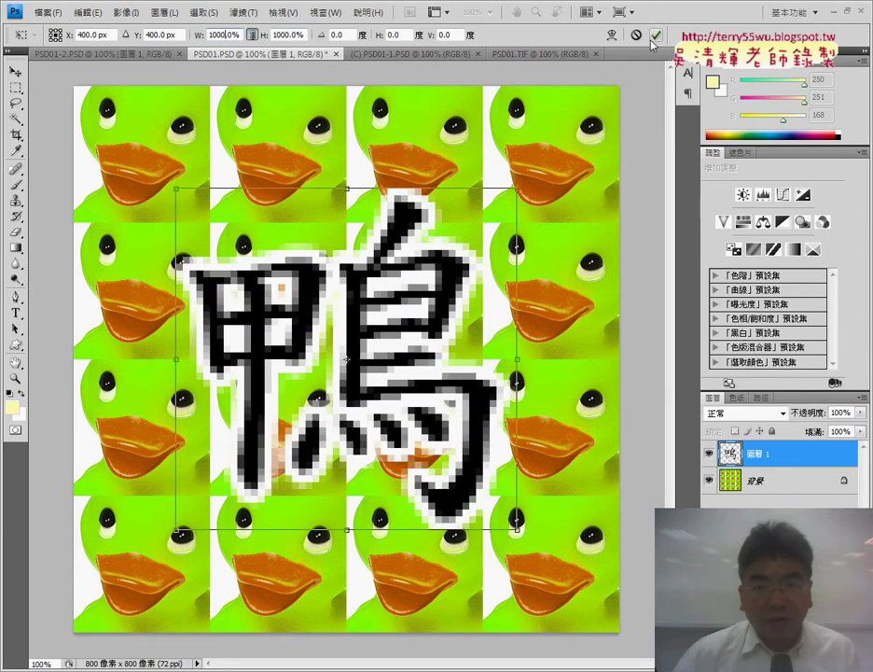
{"action": "left_click", "coordinate": [656, 36]}
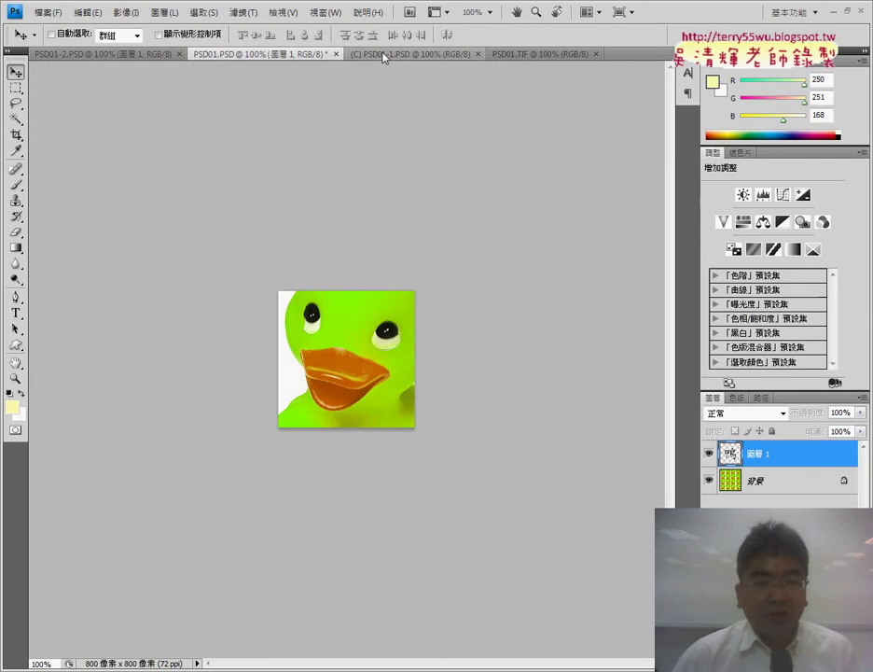
- Review PSD01-1 and PSD01.TIF and read the PDF's gradient step, then select the Gradient tool
{"action": "left_click", "coordinate": [385, 56]}
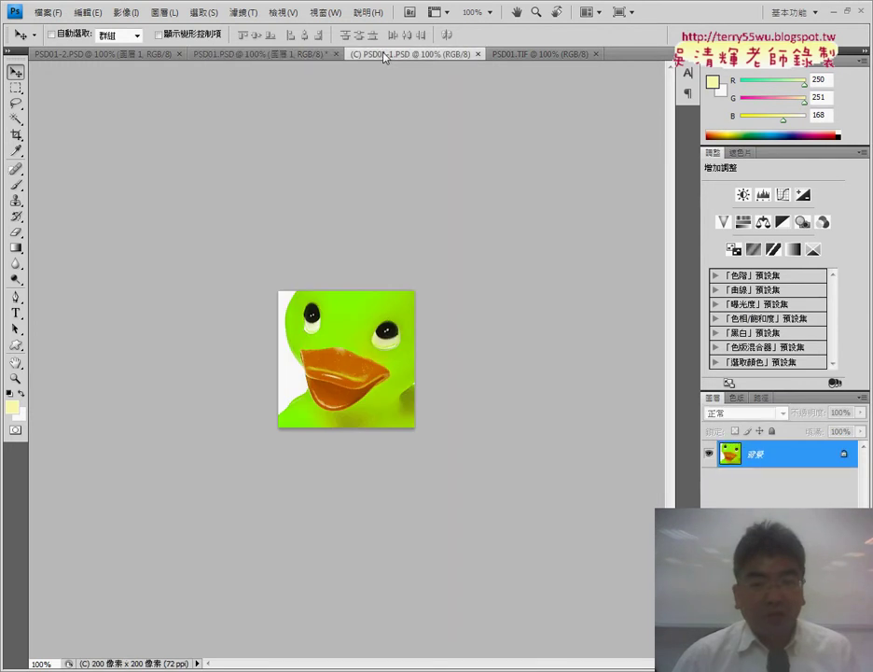
{"action": "left_click", "coordinate": [523, 55]}
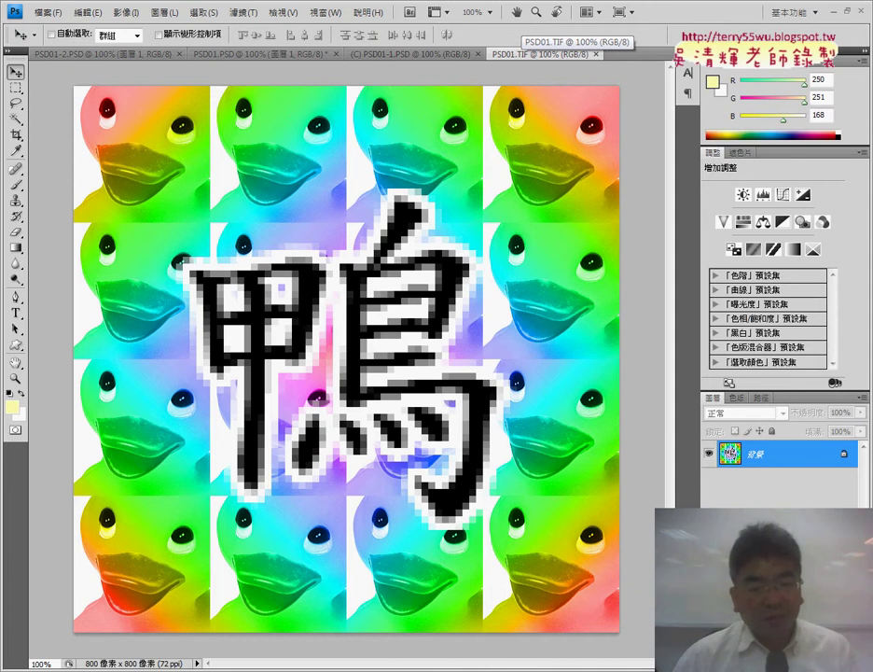
{"action": "key", "text": "alt+Tab"}
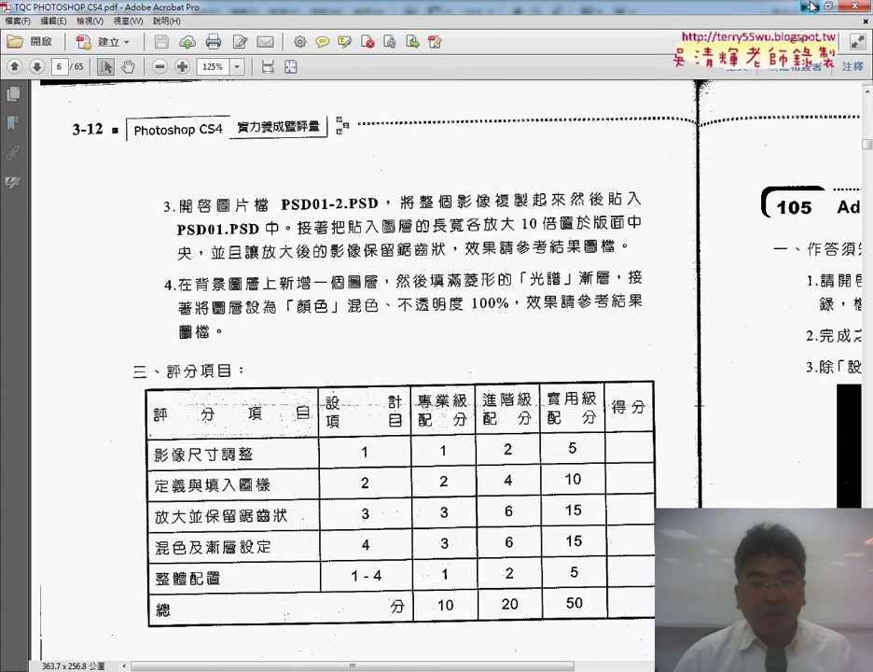
{"action": "key", "text": "alt+Tab"}
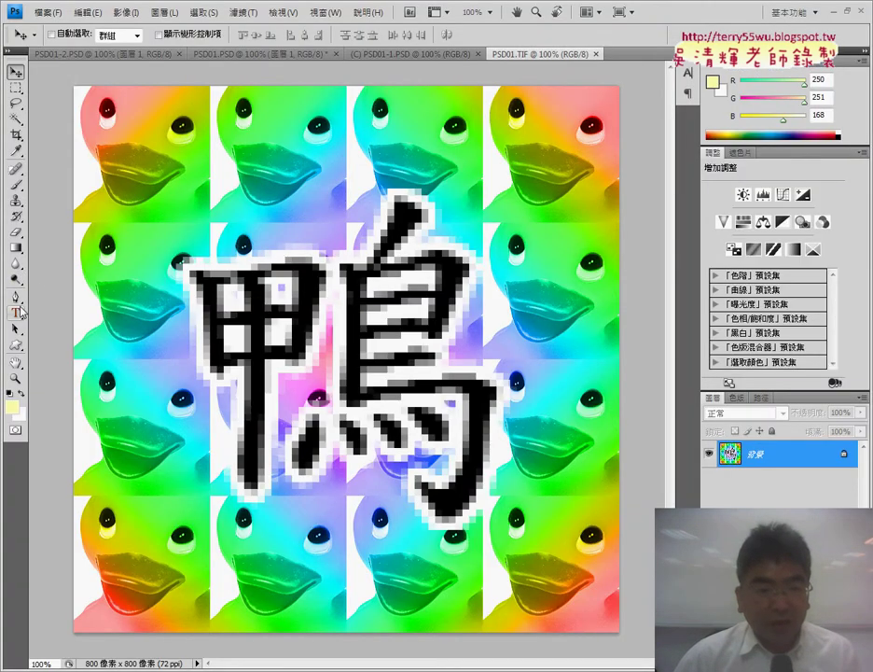
{"action": "left_click", "coordinate": [17, 248]}
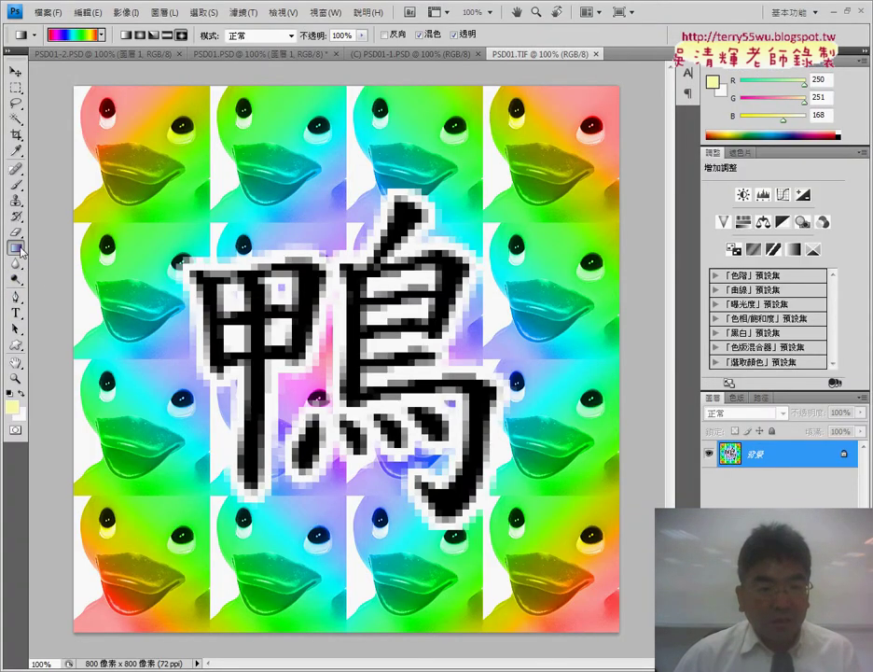
- Keep the Gradient tool active and highlight the rainbow 光譜 preset in the gradient picker
{"action": "left_click", "coordinate": [21, 249]}
{"action": "left_click", "coordinate": [16, 250]}
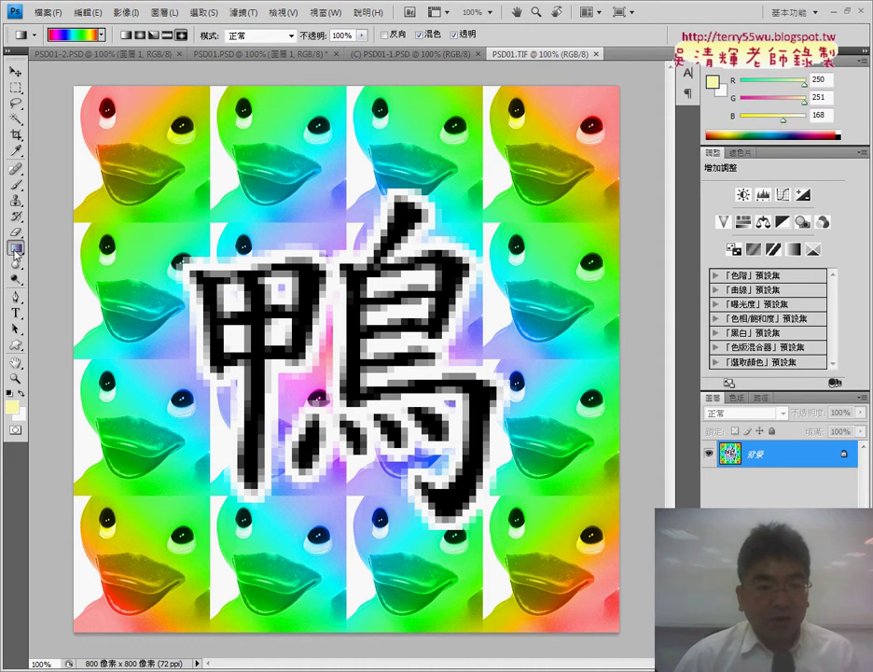
{"action": "left_click", "coordinate": [101, 35]}
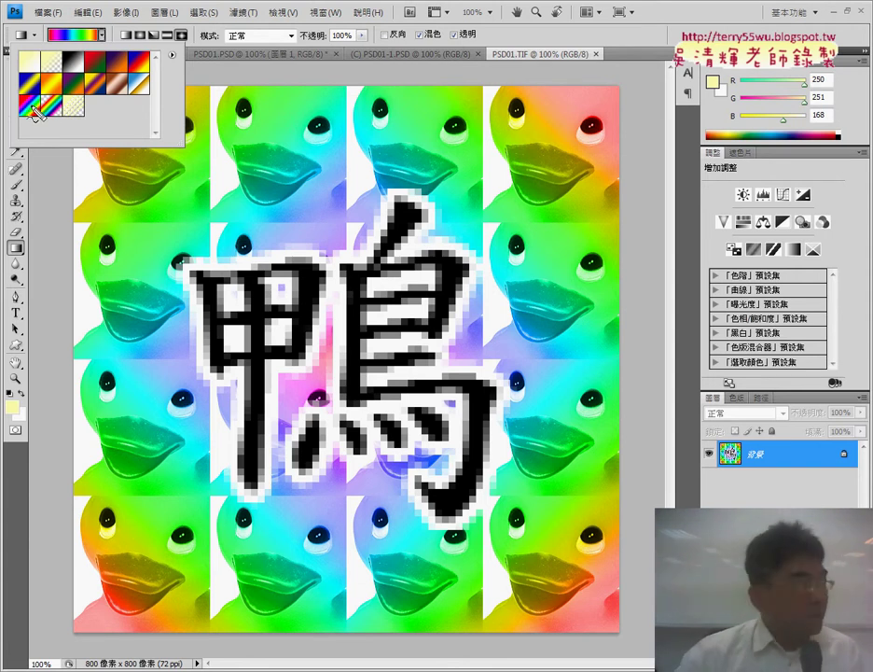
{"action": "left_click_drag", "start_coordinate": [37, 112], "coordinate": [45, 121]}
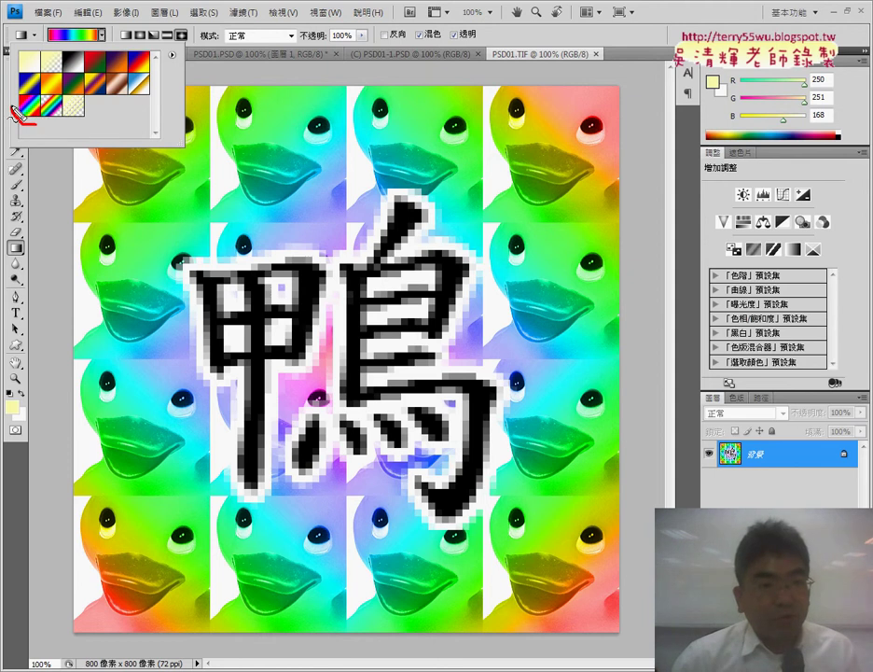
{"action": "left_click_drag", "start_coordinate": [75, 170], "coordinate": [37, 119]}
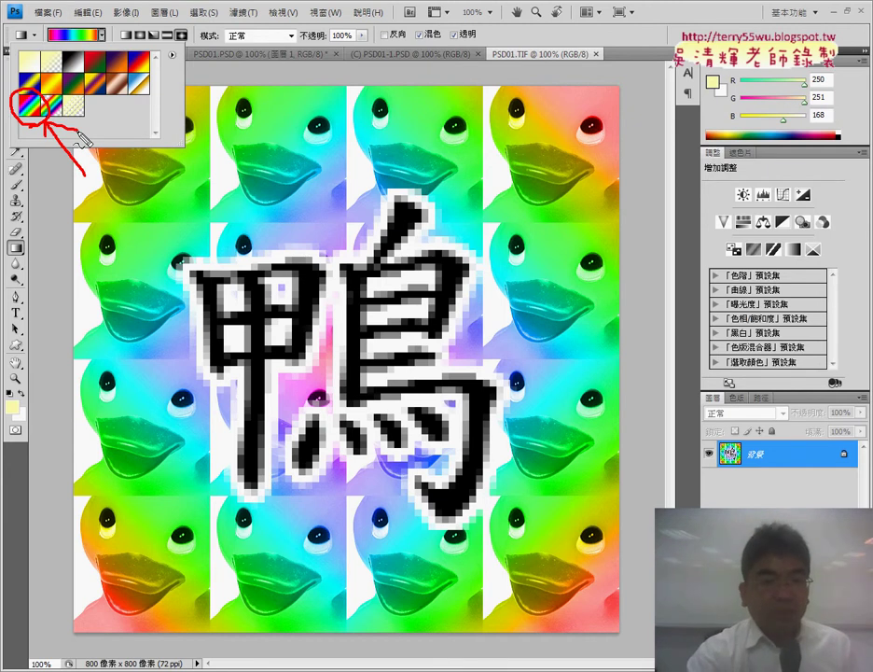
{"action": "key", "text": "Return"}
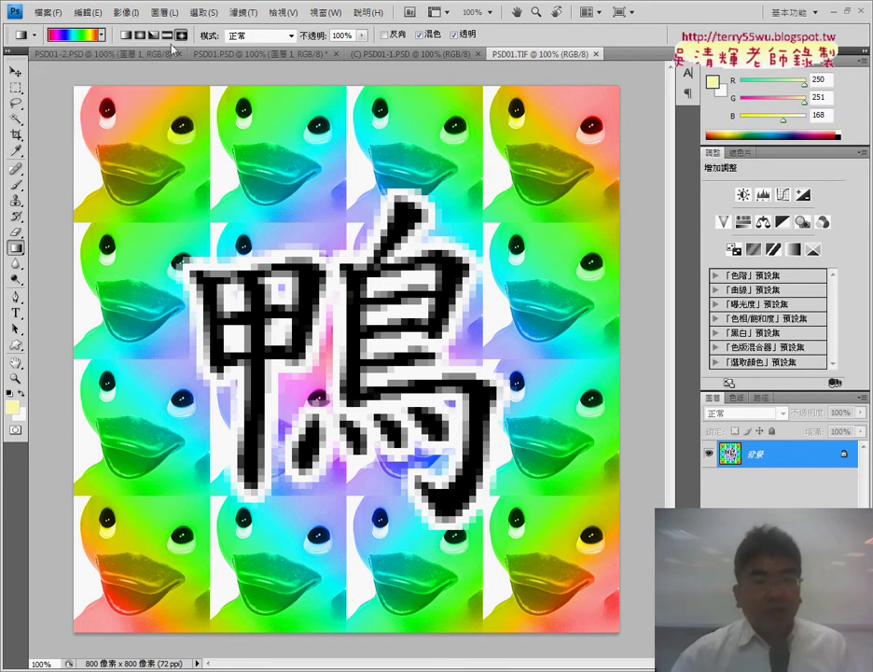
- Use the rainbow preset with the Diamond gradient style, then close the picker
{"action": "left_click", "coordinate": [102, 36]}
{"action": "left_click", "coordinate": [102, 35]}
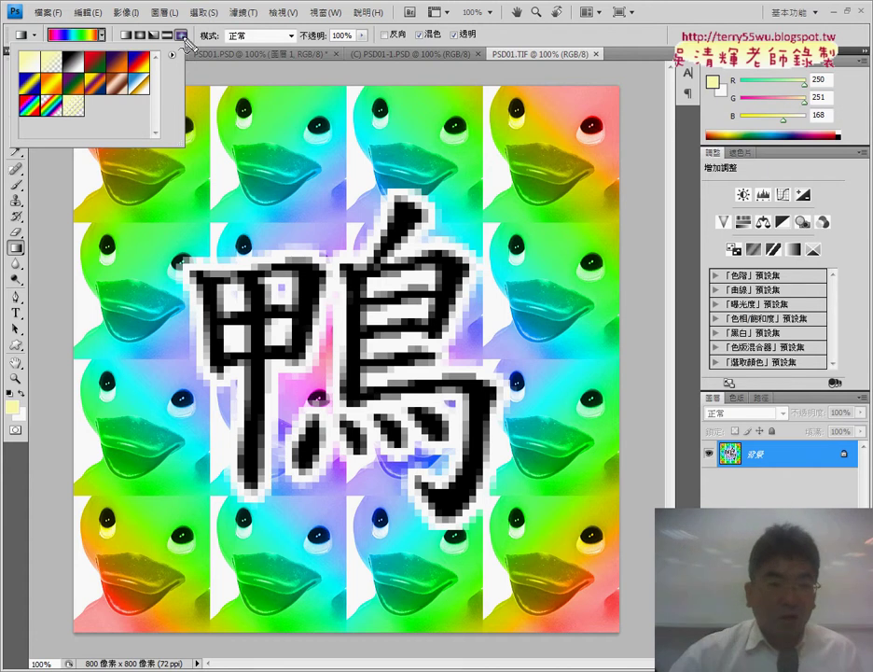
{"action": "left_click_drag", "start_coordinate": [32, 241], "coordinate": [35, 247]}
{"action": "left_click_drag", "start_coordinate": [26, 127], "coordinate": [47, 119]}
{"action": "left_click_drag", "start_coordinate": [191, 25], "coordinate": [187, 46]}
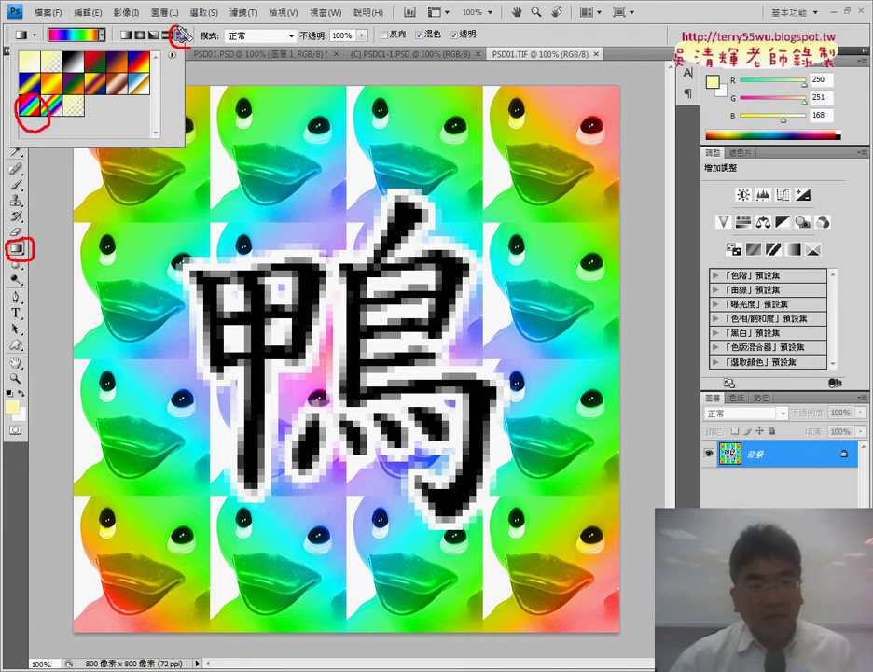
{"action": "left_click_drag", "start_coordinate": [39, 244], "coordinate": [48, 159]}
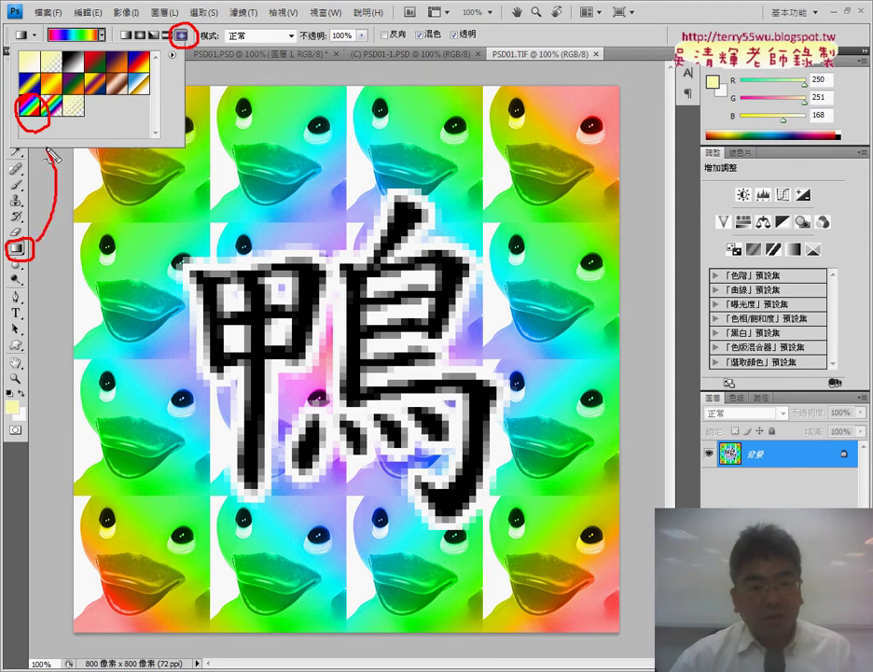
{"action": "left_click_drag", "start_coordinate": [49, 115], "coordinate": [176, 52]}
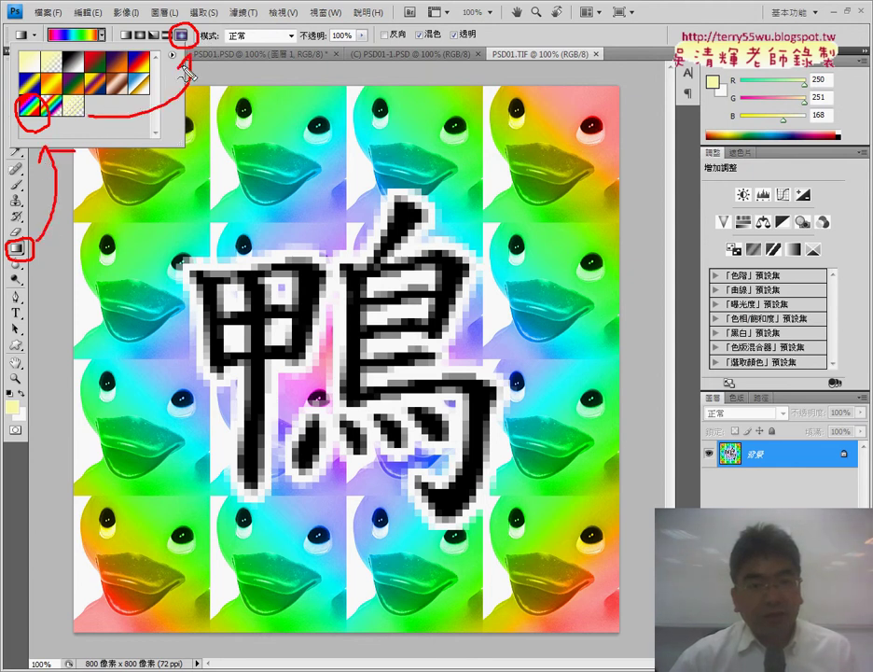
{"action": "left_click", "coordinate": [181, 35]}
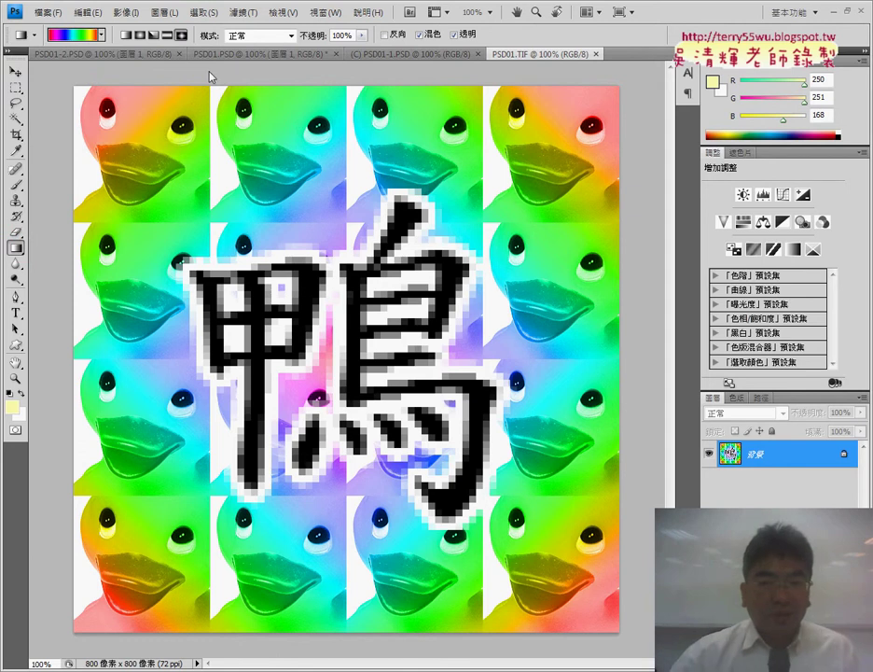
- Draw a rainbow diamond gradient outward from PSD01.PSD's canvas centre and point out the blend modes
{"action": "left_click", "coordinate": [255, 53]}
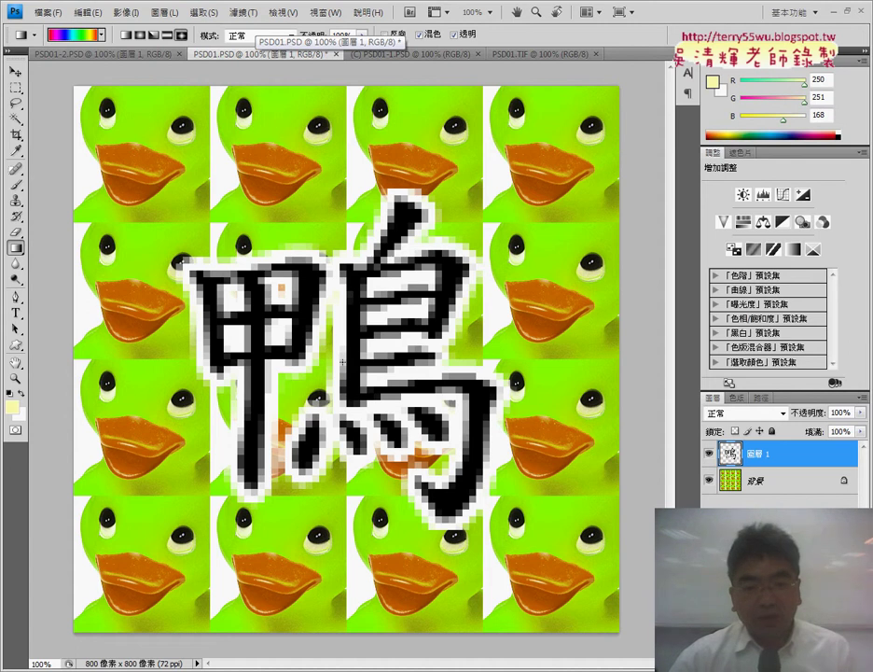
{"action": "left_click_drag", "start_coordinate": [465, 361], "coordinate": [624, 357]}
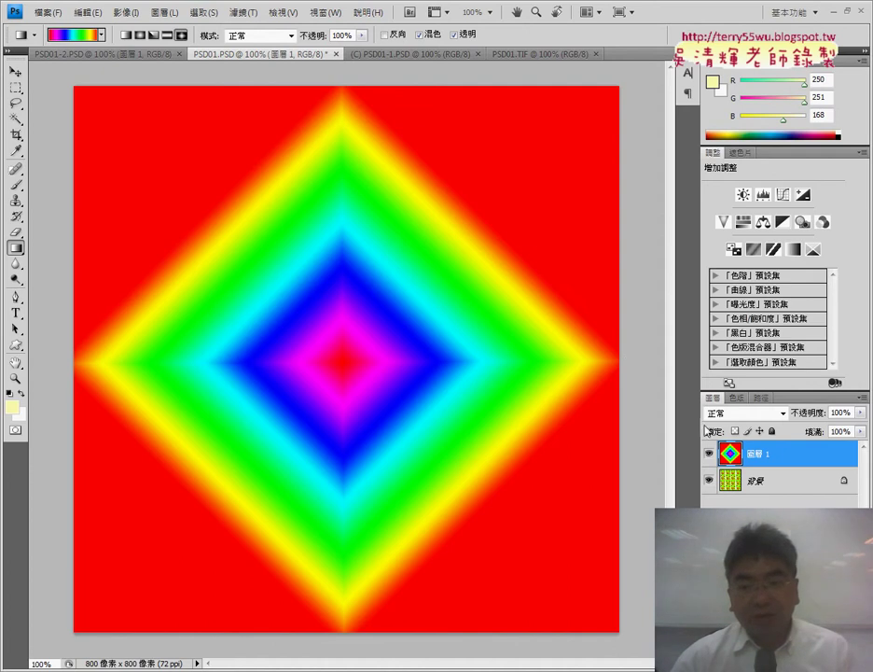
{"action": "left_click", "coordinate": [752, 420]}
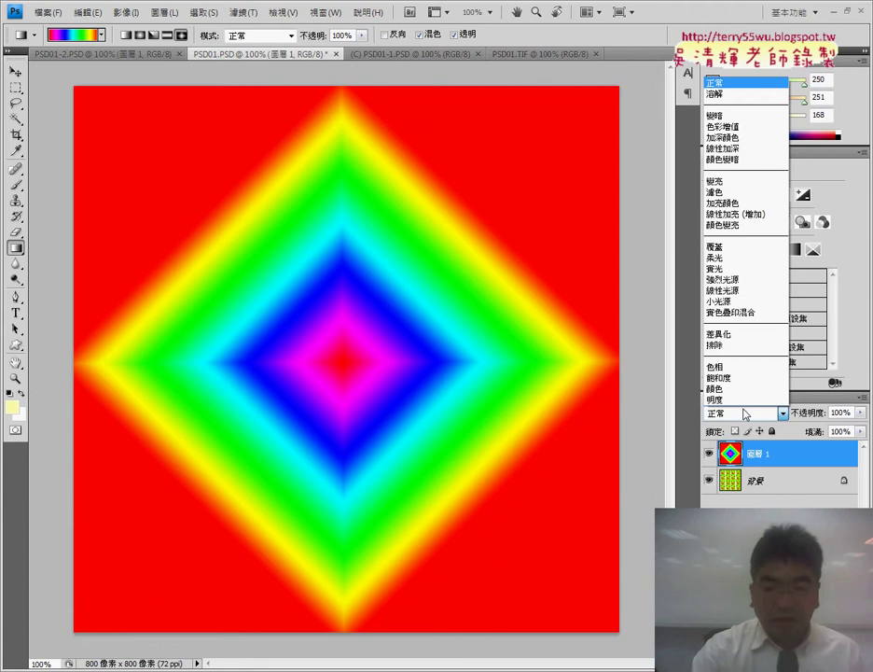
{"action": "left_click_drag", "start_coordinate": [735, 407], "coordinate": [733, 422]}
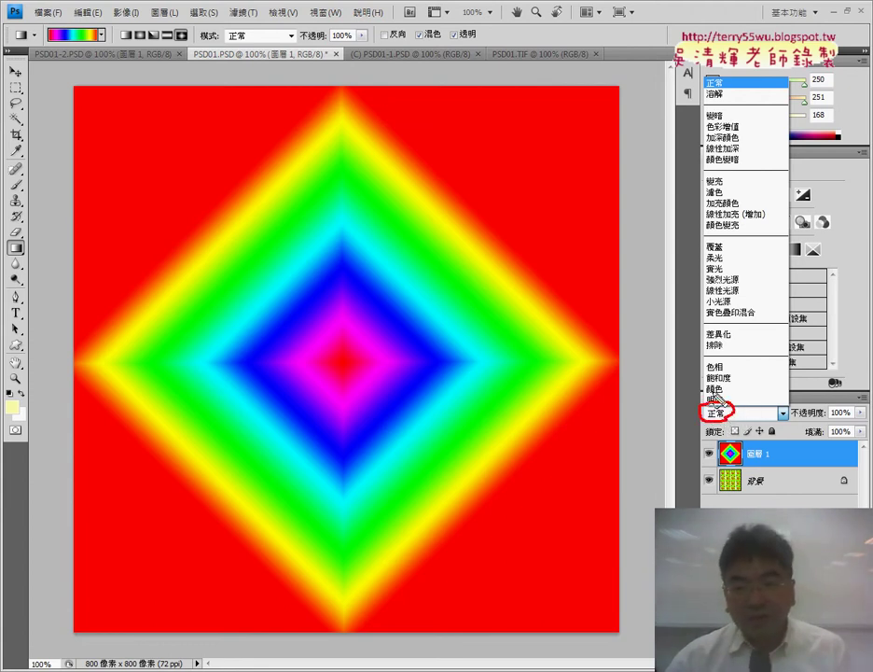
{"action": "left_click_drag", "start_coordinate": [722, 383], "coordinate": [724, 397]}
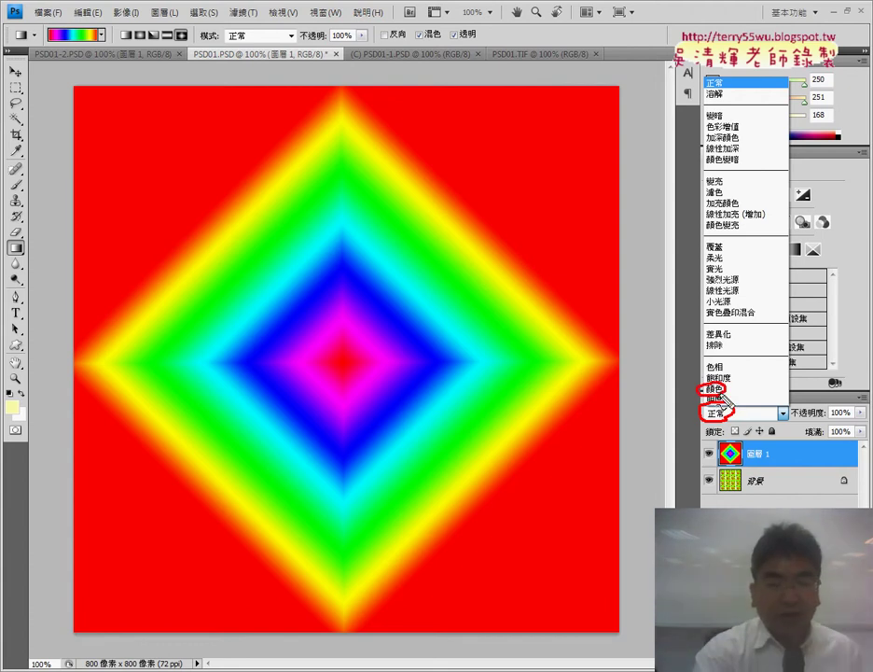
- Set the gradient layer's blend mode to 顏色 (Color) to tint the duck tiles
{"action": "key", "text": "Escape"}
{"action": "left_click", "coordinate": [725, 413]}
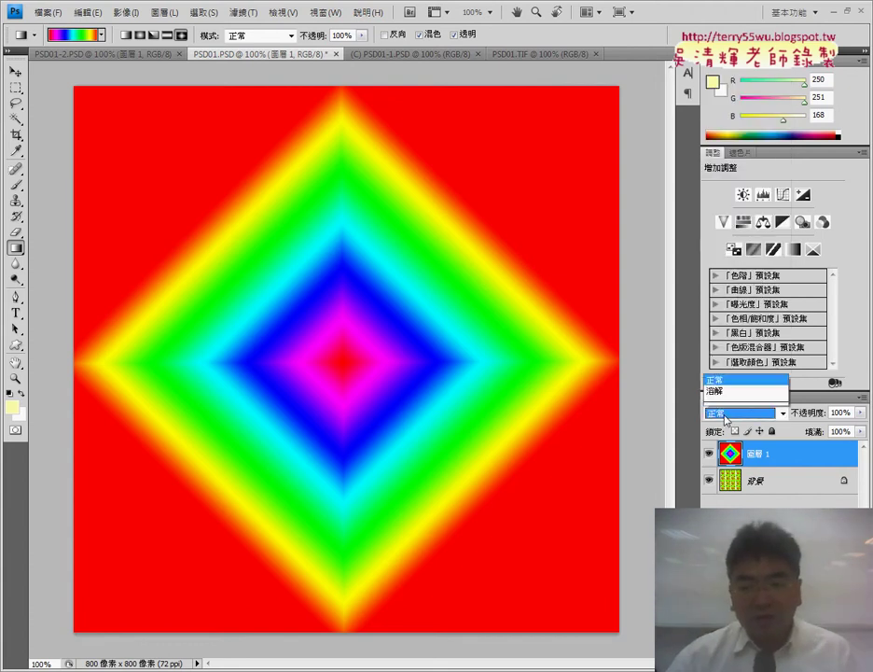
{"action": "left_click", "coordinate": [729, 388]}
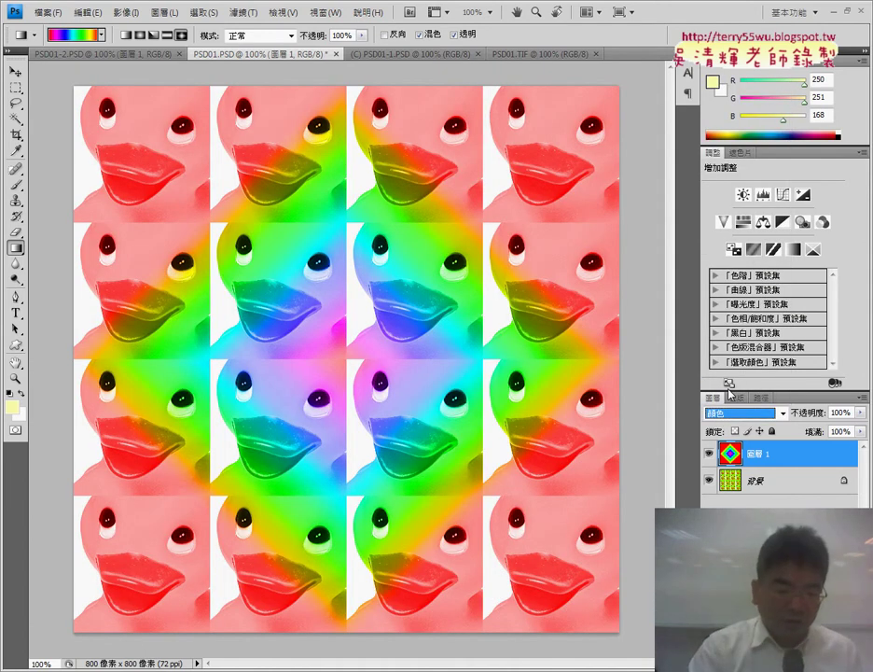
{"action": "mouse_move", "coordinate": [85, 330]}
{"action": "left_mouse_down"}
{"action": "mouse_move", "coordinate": [310, 108]}
{"action": "mouse_move", "coordinate": [594, 332]}
{"action": "mouse_move", "coordinate": [385, 571]}
{"action": "mouse_move", "coordinate": [228, 474]}
{"action": "mouse_move", "coordinate": [117, 326]}
{"action": "left_mouse_up"}
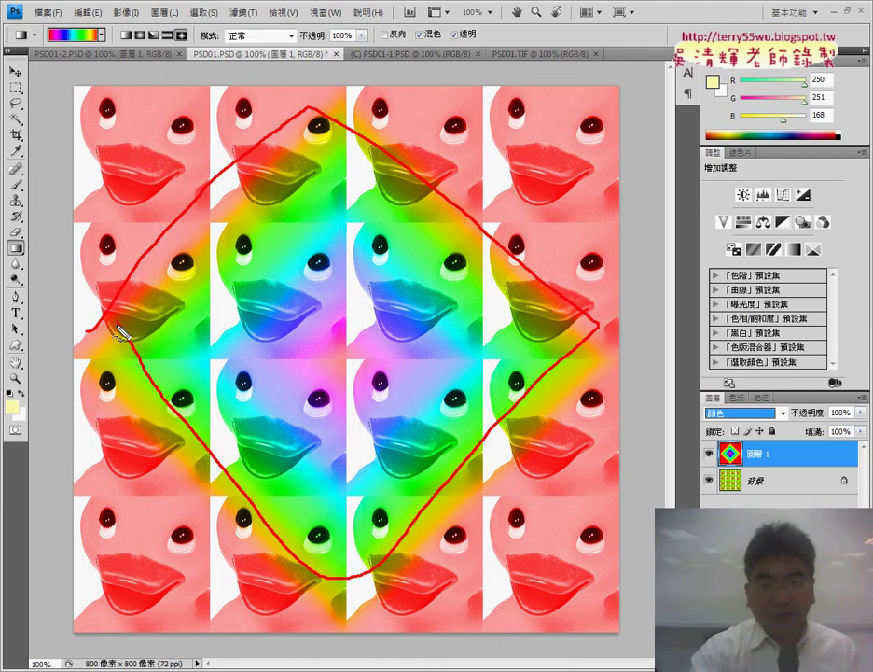
{"action": "key", "text": "Escape"}
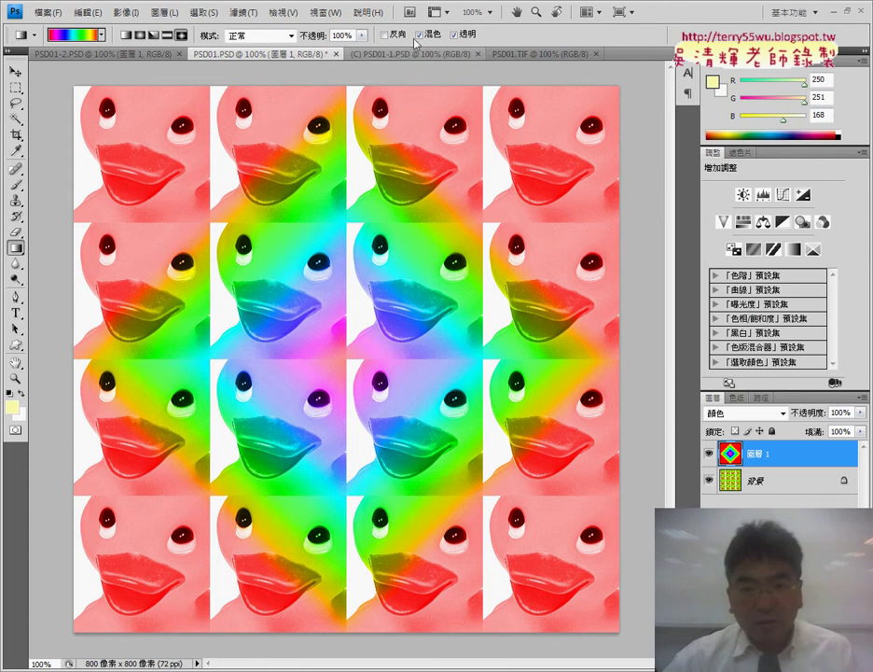
{"action": "left_click", "coordinate": [406, 56]}
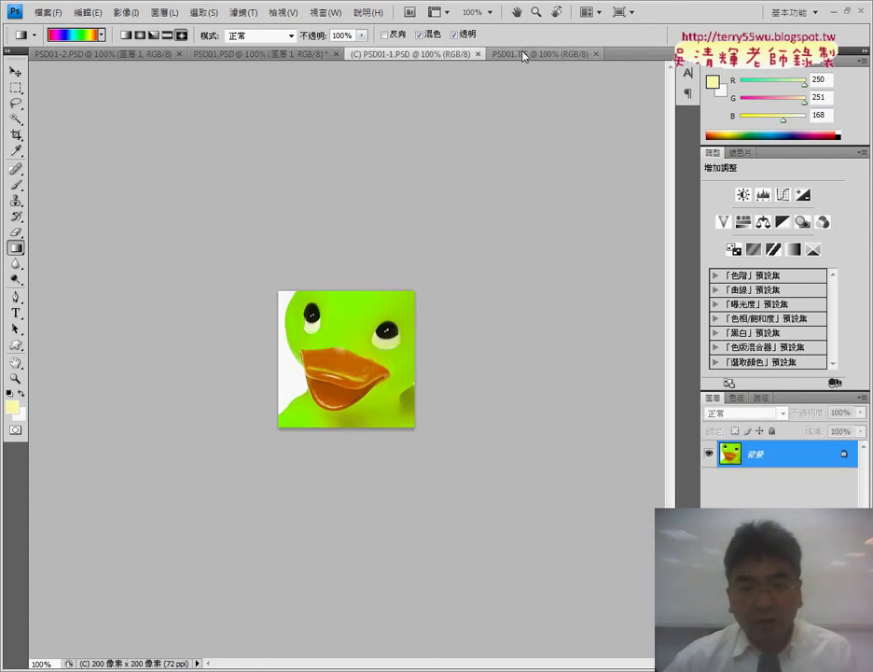
- View the finished PSD01.TIF and mark its rainbow-tinted corner duck tiles
{"action": "left_click", "coordinate": [528, 54]}
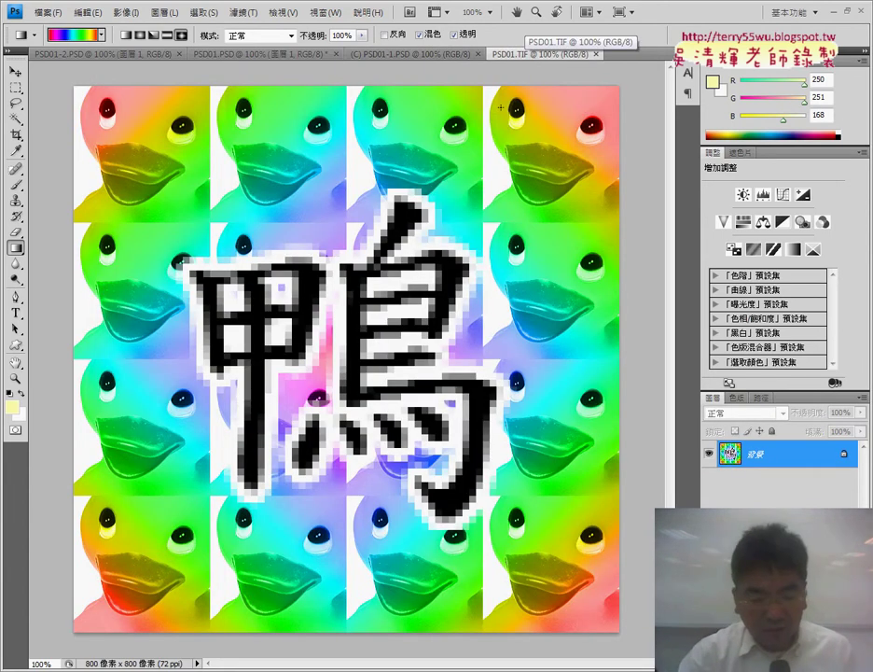
{"action": "left_click_drag", "start_coordinate": [512, 87], "coordinate": [608, 193]}
{"action": "left_click_drag", "start_coordinate": [611, 539], "coordinate": [474, 623]}
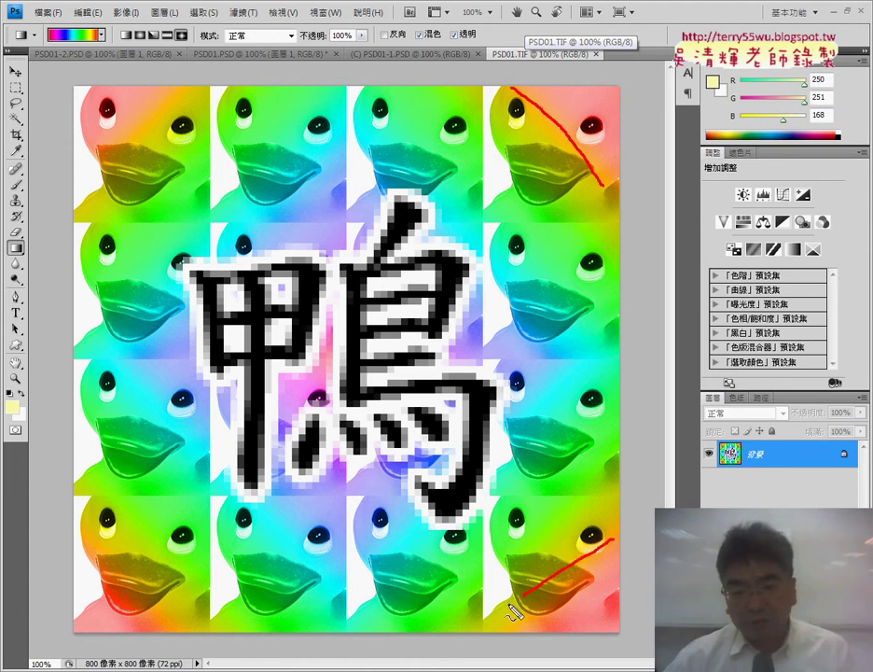
{"action": "left_click_drag", "start_coordinate": [170, 639], "coordinate": [75, 539]}
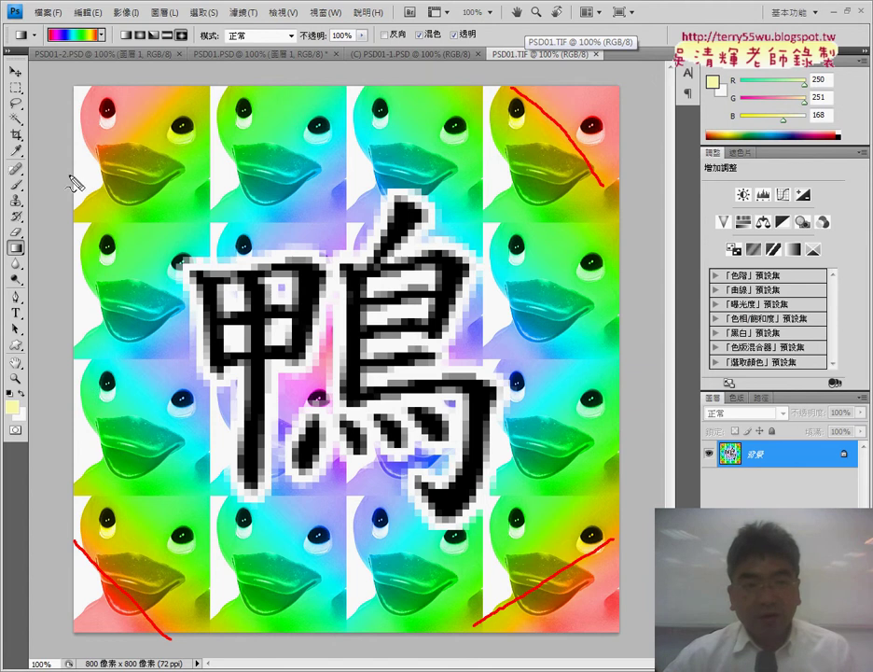
{"action": "left_click_drag", "start_coordinate": [70, 174], "coordinate": [182, 90]}
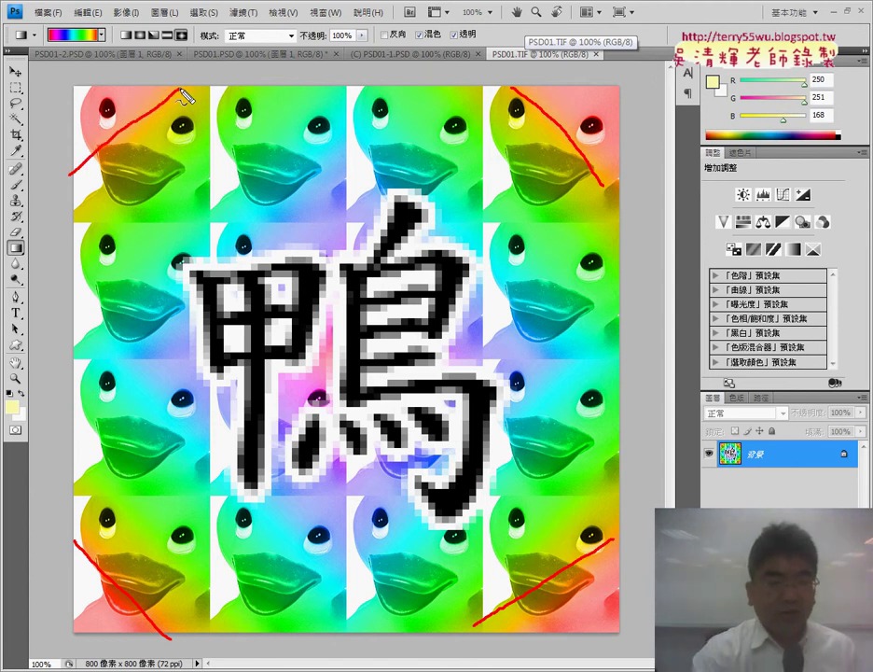
{"action": "key", "text": "Escape"}
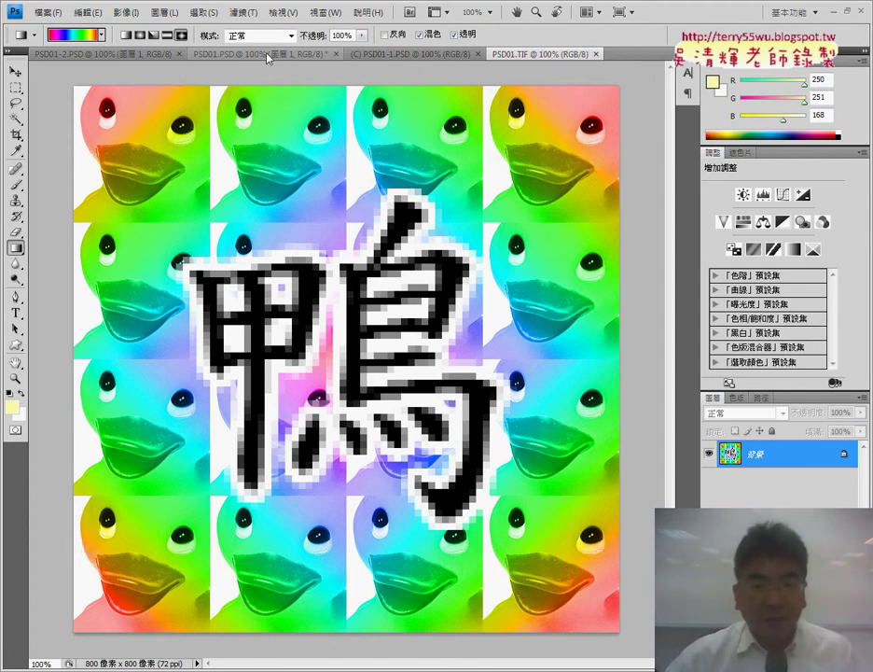
- Undo the rainbow gradient in PSD01.PSD and add a new empty layer above 圖層 1
{"action": "left_click", "coordinate": [267, 56]}
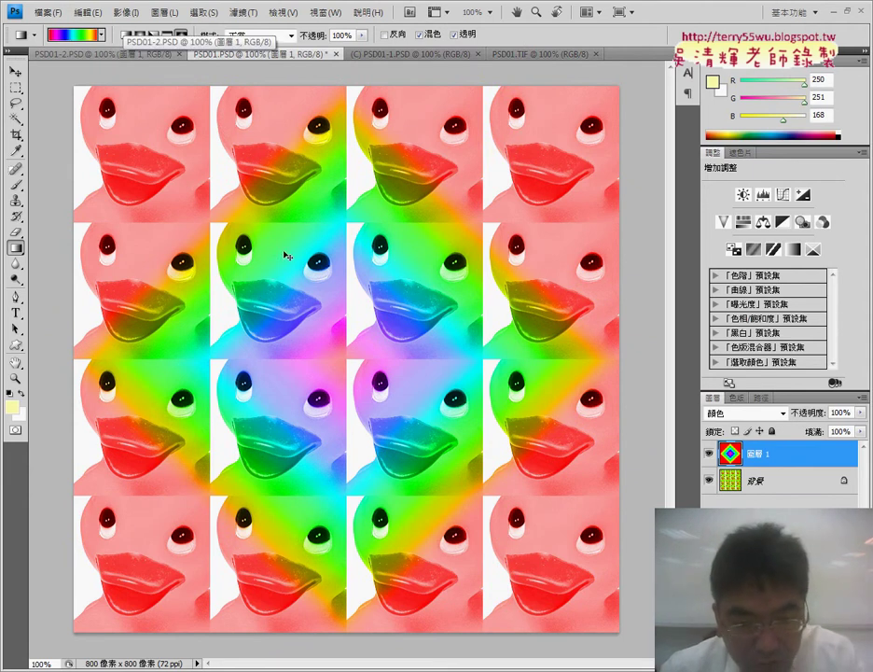
{"action": "key", "text": "ctrl+alt+z"}
{"action": "key", "text": "ctrl+alt+z"}
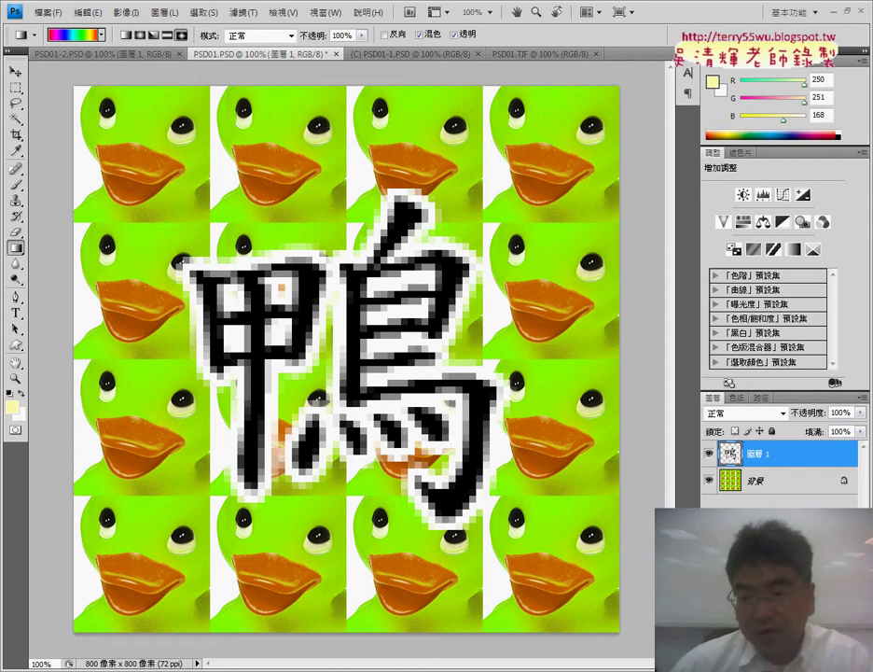
{"action": "key", "text": "ctrl+shift+alt+n"}
- Rename the new layer 圖層 2 to 光暈
{"action": "double_click", "coordinate": [758, 454]}
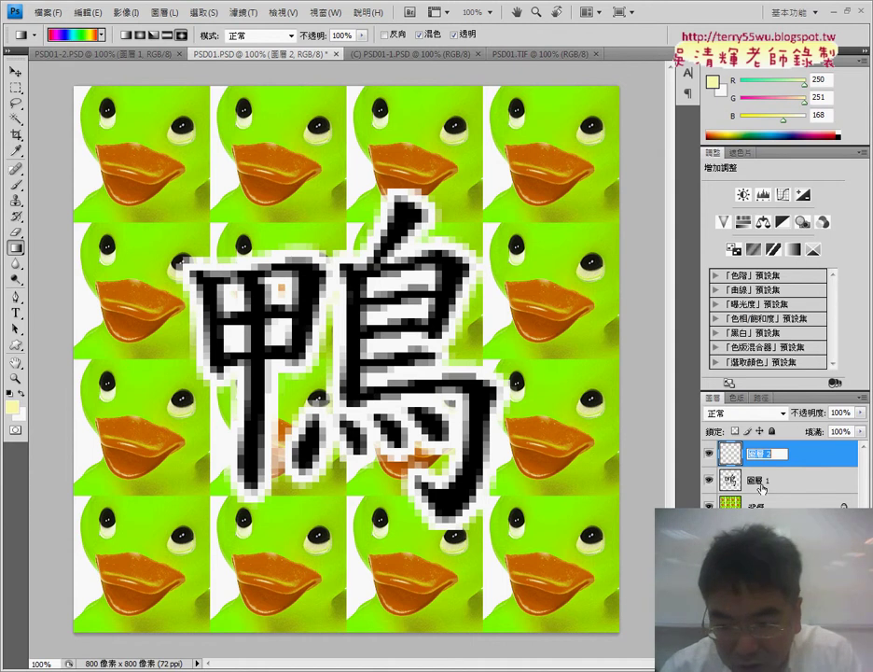
{"action": "type", "text": "vx"}
{"action": "key", "text": "BackSpace"}
{"action": "key", "text": "BackSpace"}
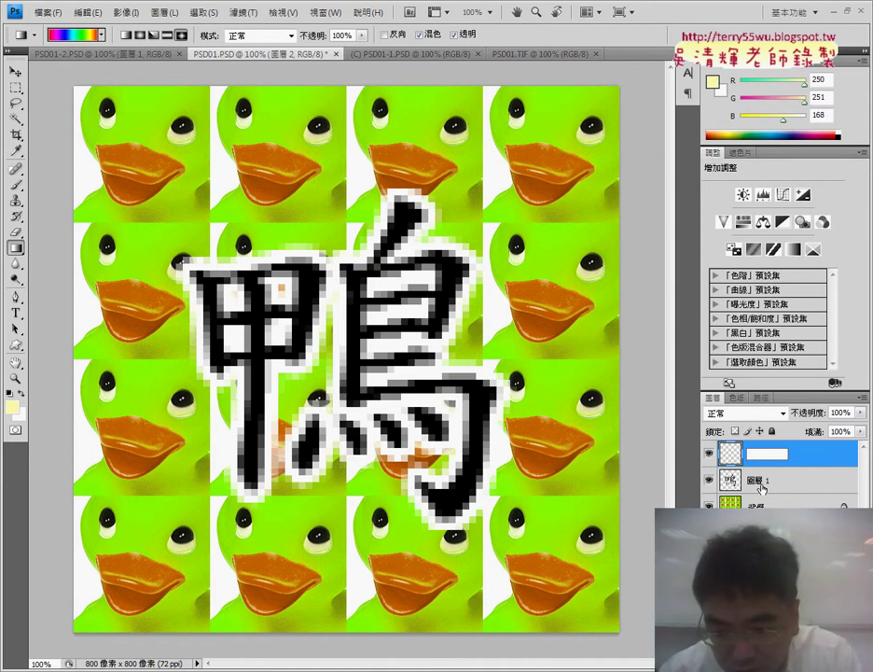
{"action": "type", "text": "vx0"}
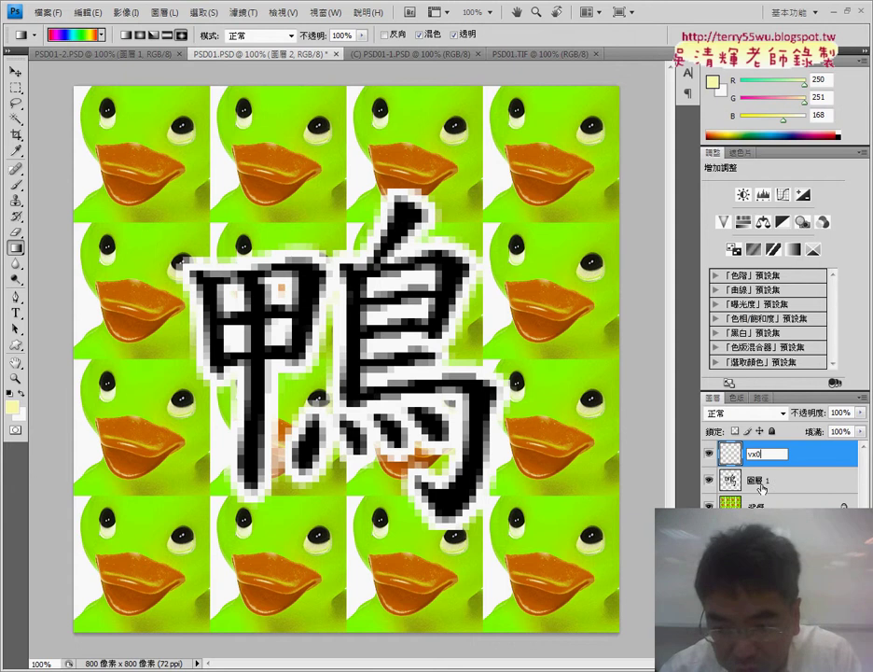
{"action": "key", "text": "BackSpace"}
{"action": "key", "text": "BackSpace"}
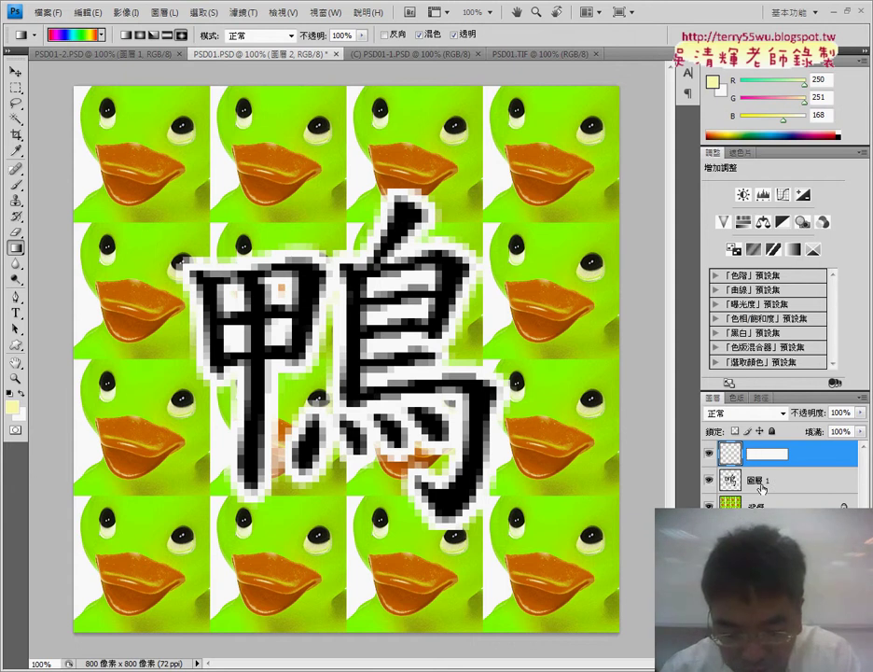
{"action": "type", "text": "光暈"}
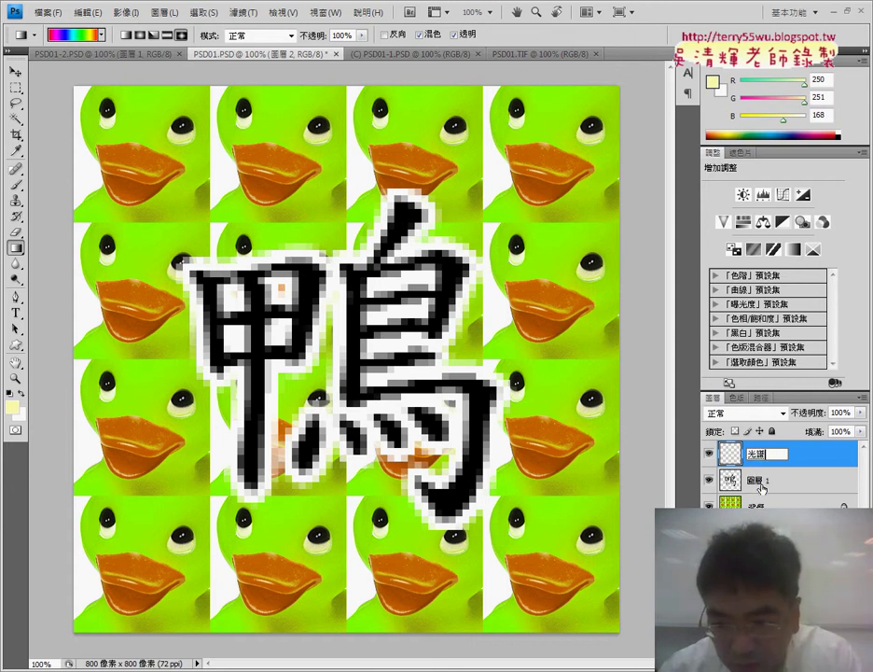
{"action": "key", "text": "Return"}
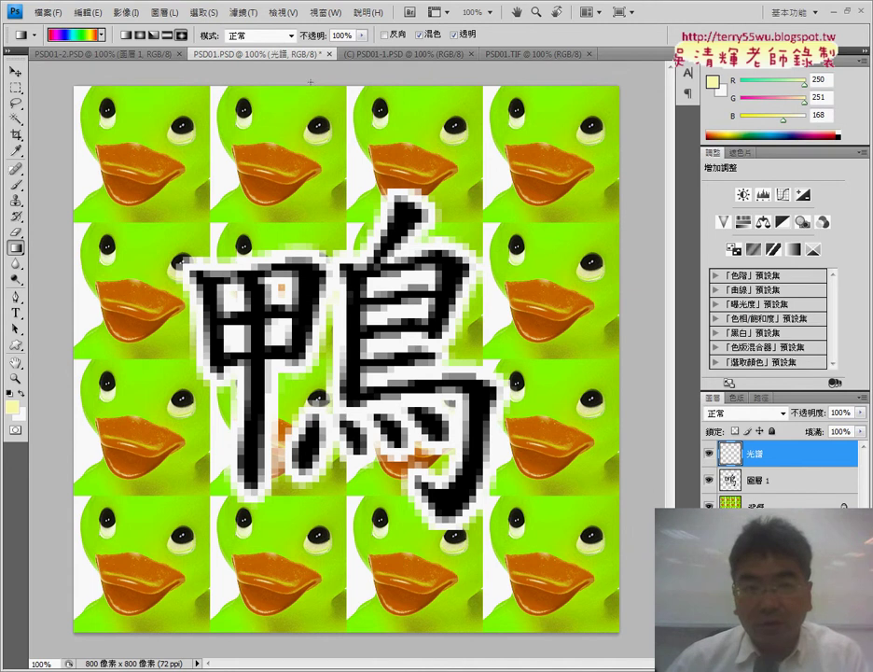
- Keep the rainbow diamond preset and drag a gradient from the canvas centre across the new layer
{"action": "left_click", "coordinate": [103, 35]}
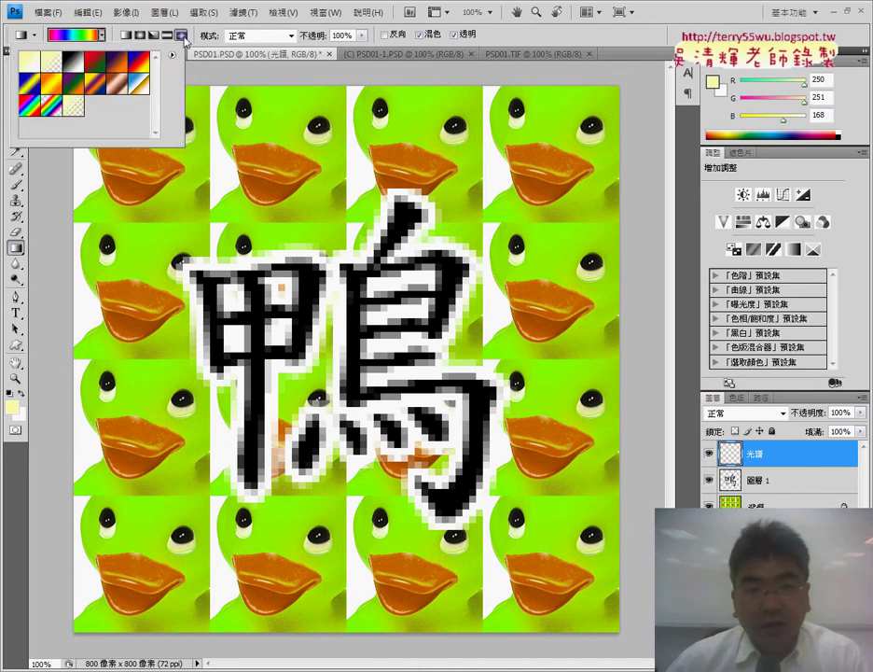
{"action": "left_click", "coordinate": [74, 26]}
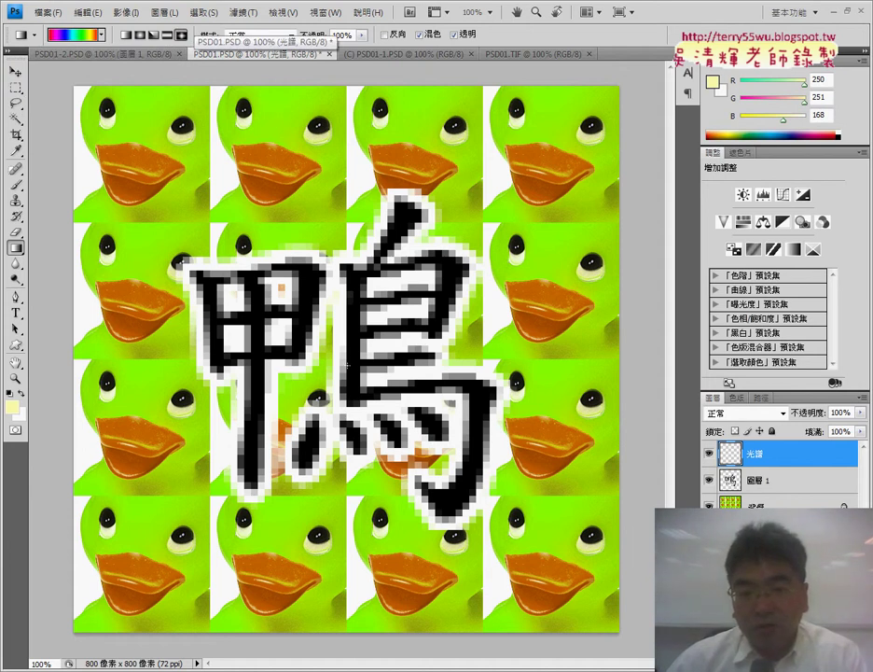
{"action": "left_click_drag", "start_coordinate": [528, 365], "coordinate": [664, 363]}
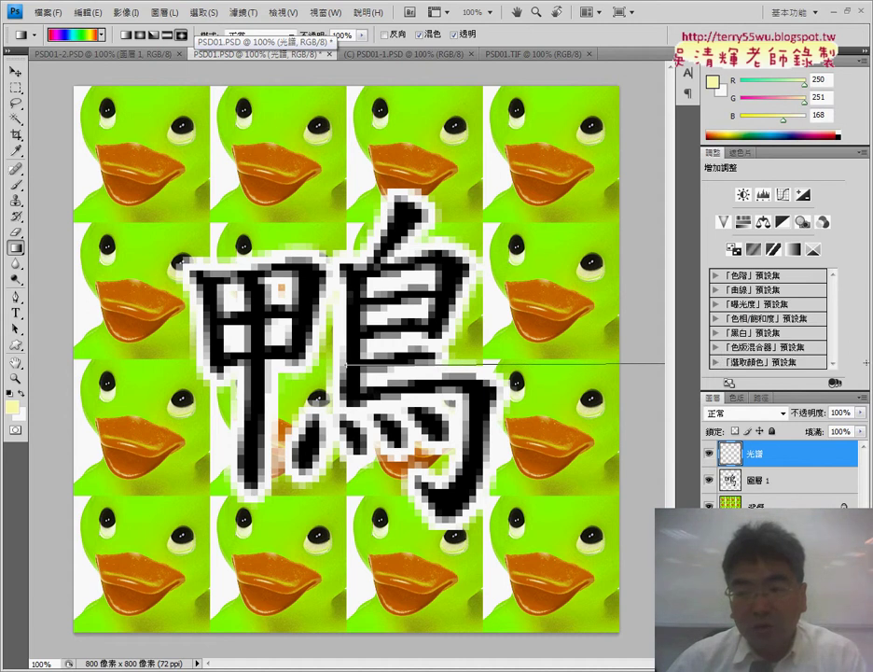
{"action": "left_click_drag", "start_coordinate": [867, 362], "coordinate": [867, 362]}
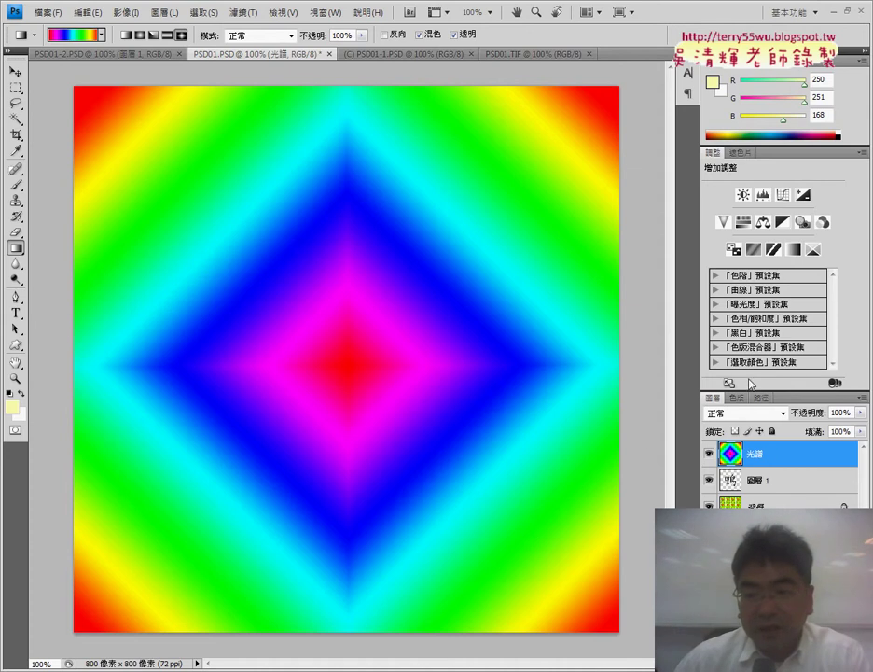
- Set the 光譜 layer to 顏色 (Color) blend and switch to the PSD01.TIF reference
{"action": "left_click", "coordinate": [751, 412]}
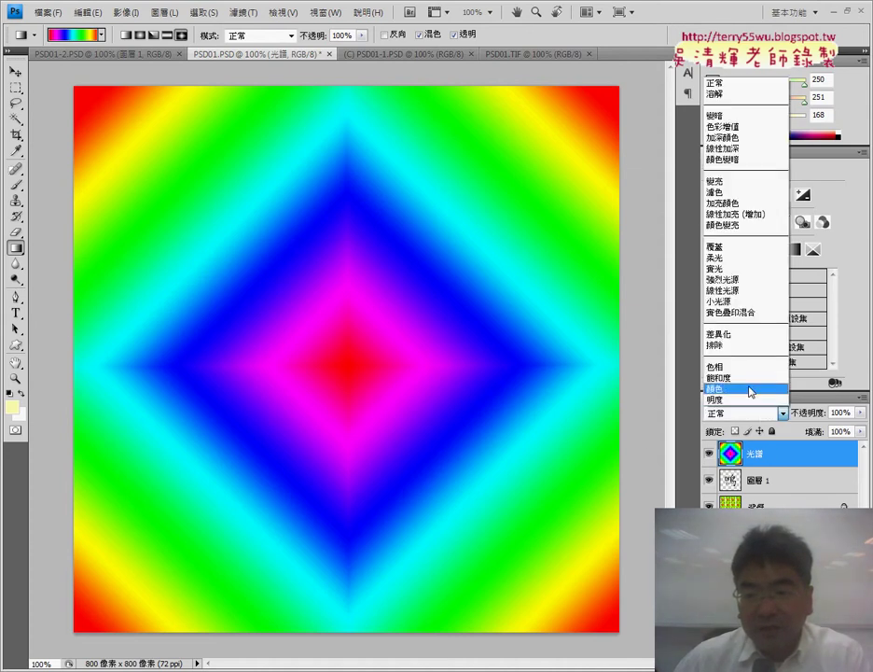
{"action": "left_click", "coordinate": [751, 389]}
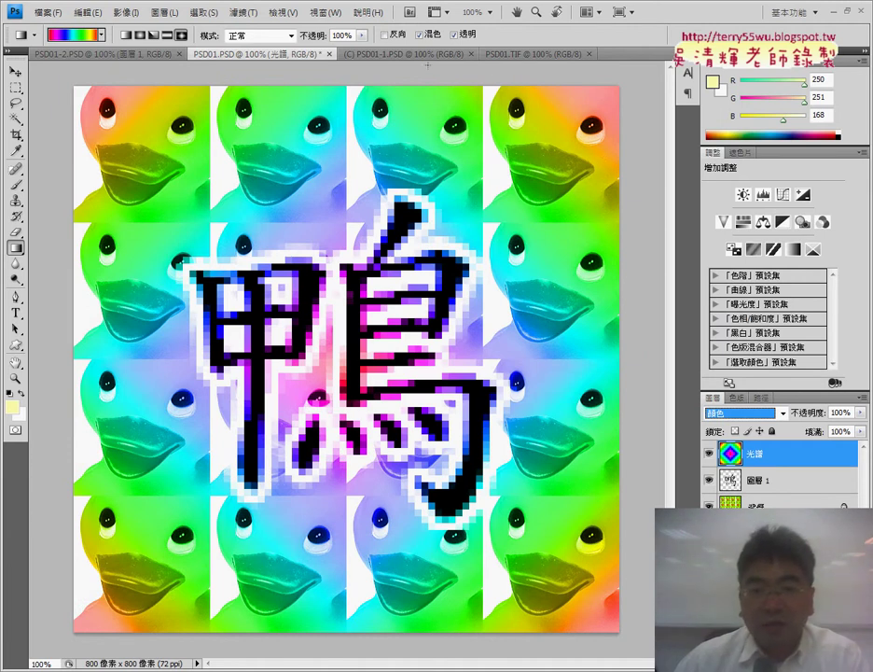
{"action": "key", "text": "ctrl+Tab"}
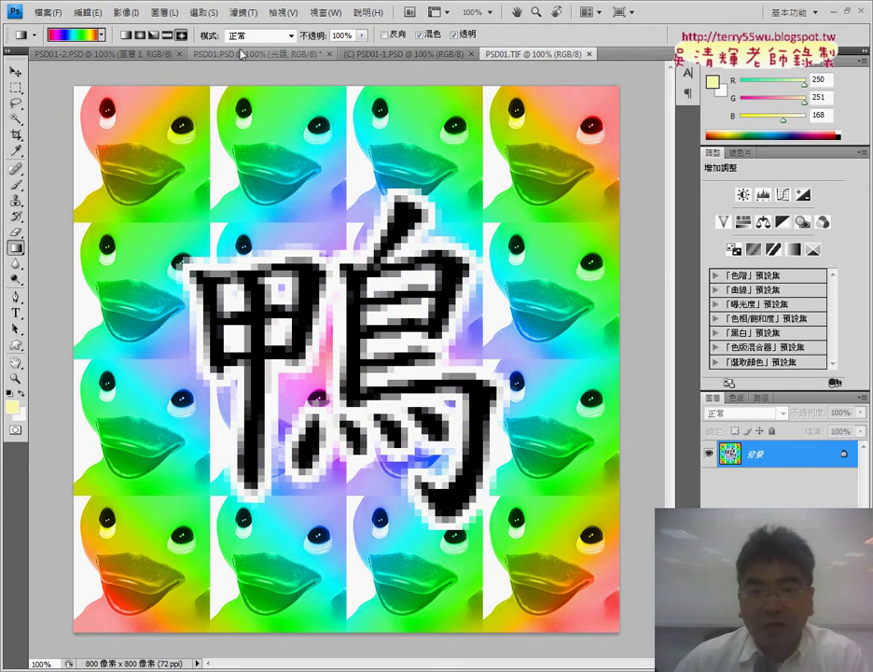
- Flip between PSD01.PSD and PSD01.TIF to compare them, ending on PSD01.PSD
{"action": "left_click", "coordinate": [240, 58]}
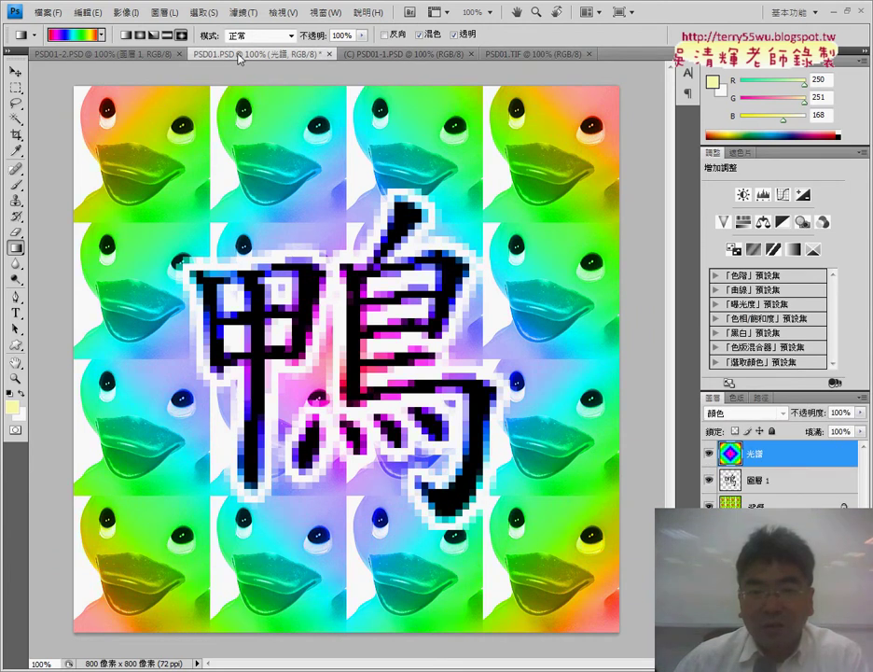
{"action": "left_click", "coordinate": [548, 56]}
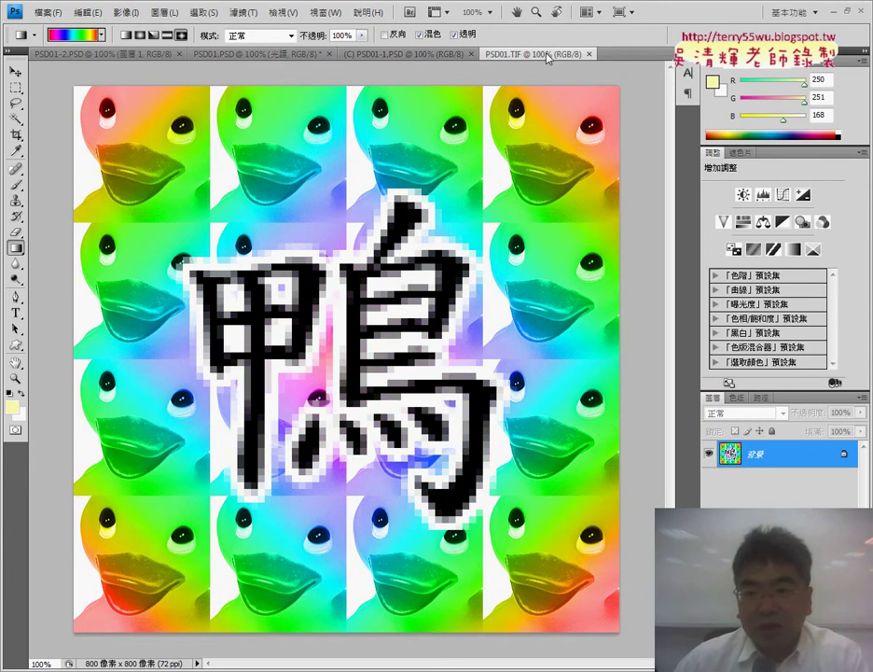
{"action": "left_click", "coordinate": [247, 54]}
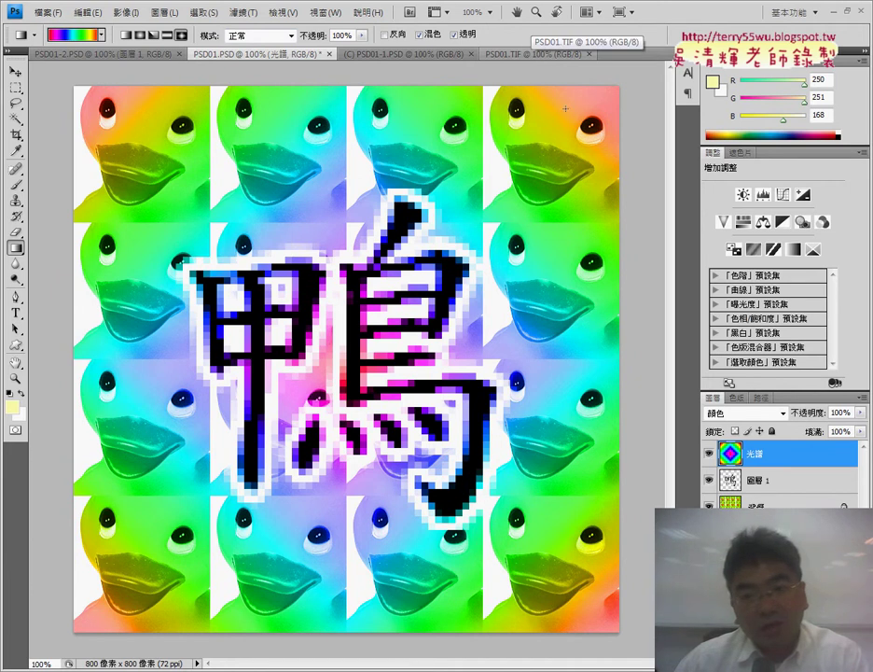
{"action": "left_click", "coordinate": [518, 54]}
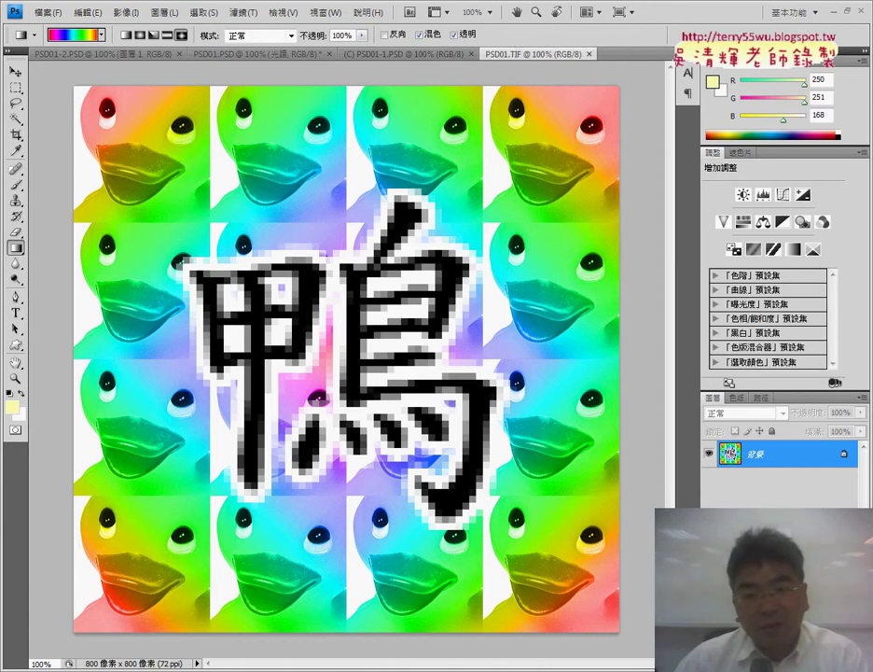
{"action": "left_click", "coordinate": [269, 57]}
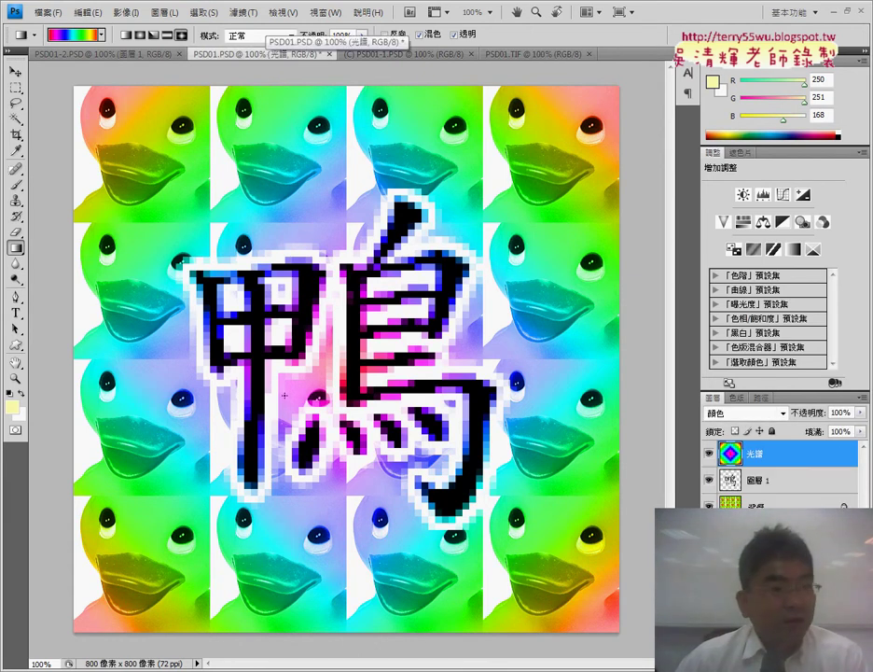
- Drag the 圖層 1 character layer above 光譜 so the 鴨 character shows black
{"action": "left_click", "coordinate": [778, 484]}
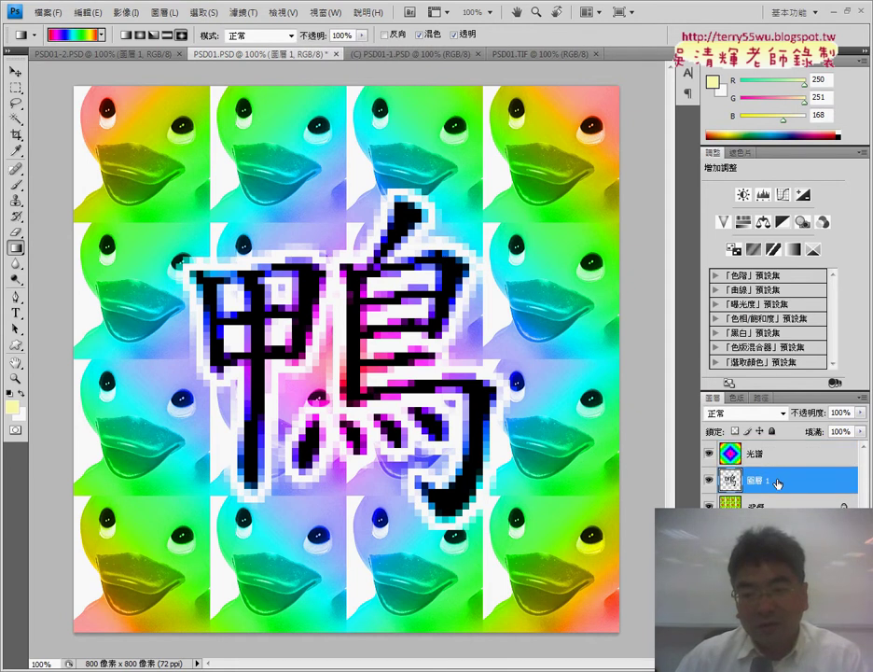
{"action": "left_click_drag", "start_coordinate": [778, 483], "coordinate": [778, 451]}
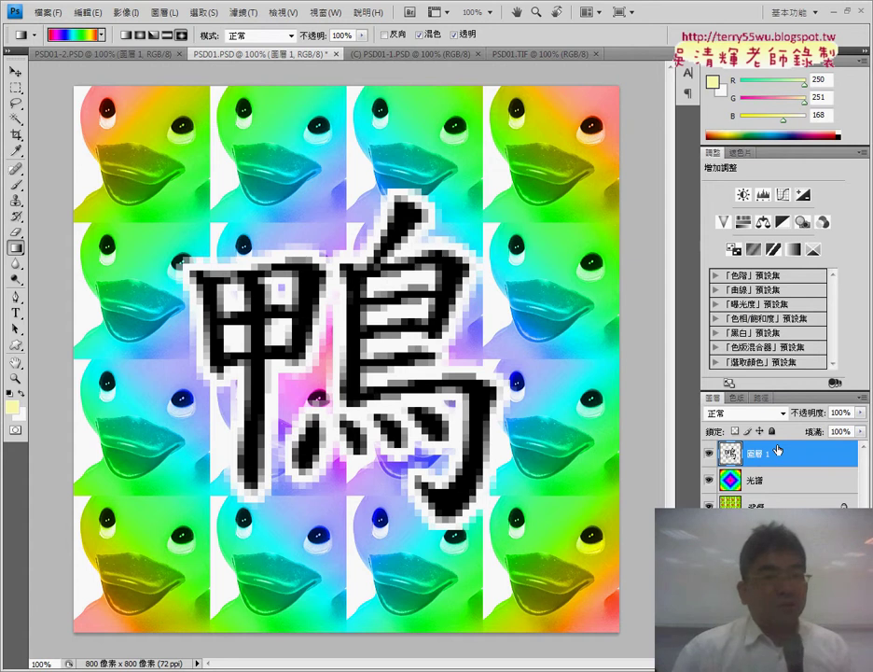
- Save as 104.psd in the 104 folder, replacing the old file with maximum compatibility
{"action": "left_click", "coordinate": [45, 13]}
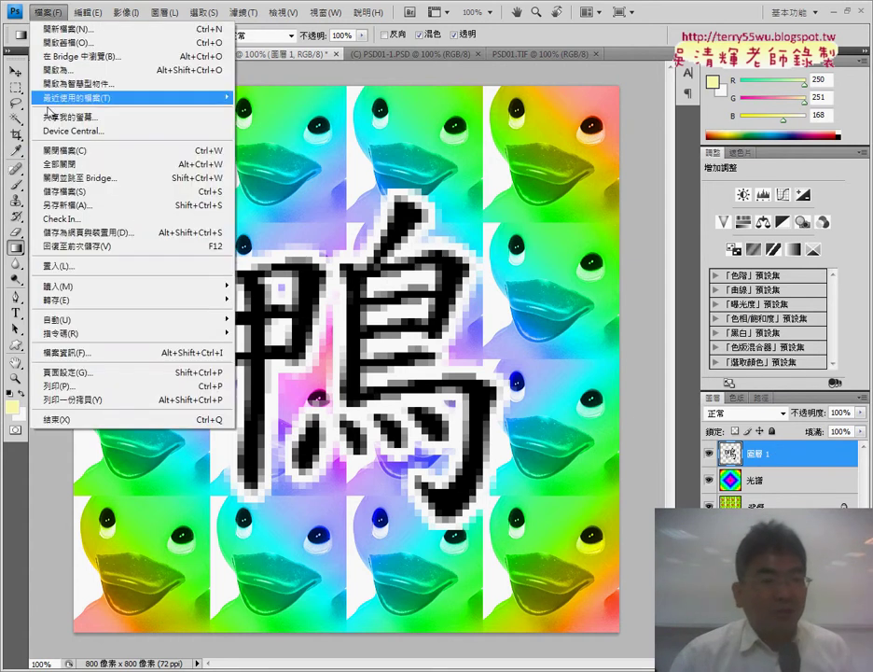
{"action": "left_click", "coordinate": [75, 202]}
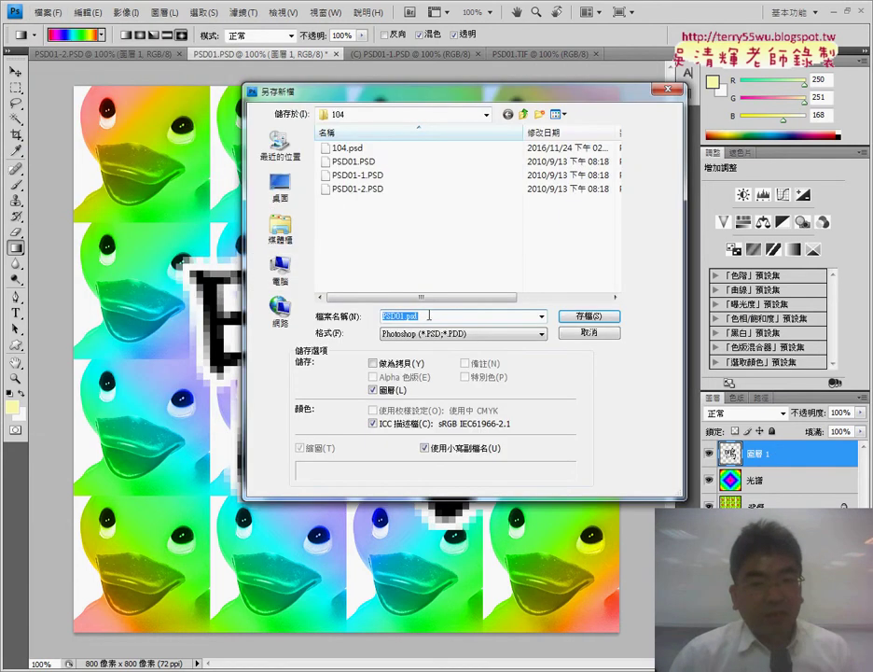
{"action": "type", "text": "104"}
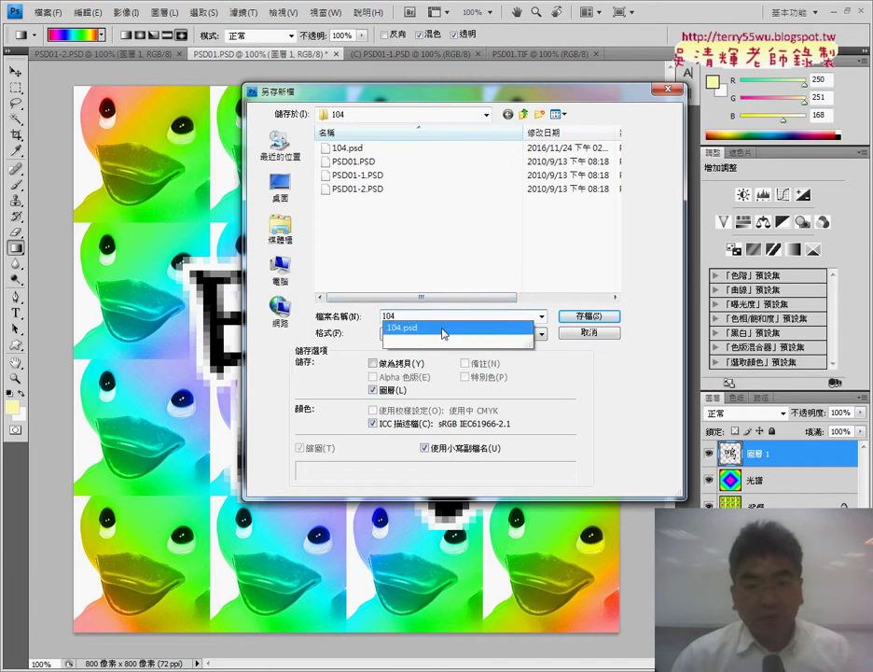
{"action": "left_click", "coordinate": [589, 319]}
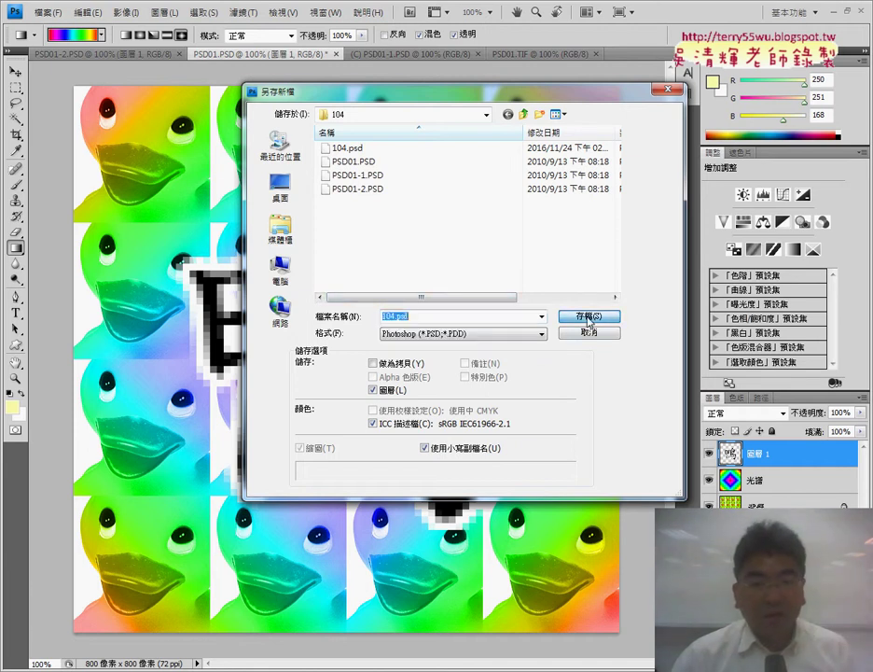
{"action": "left_click", "coordinate": [589, 318]}
{"action": "left_click", "coordinate": [307, 253]}
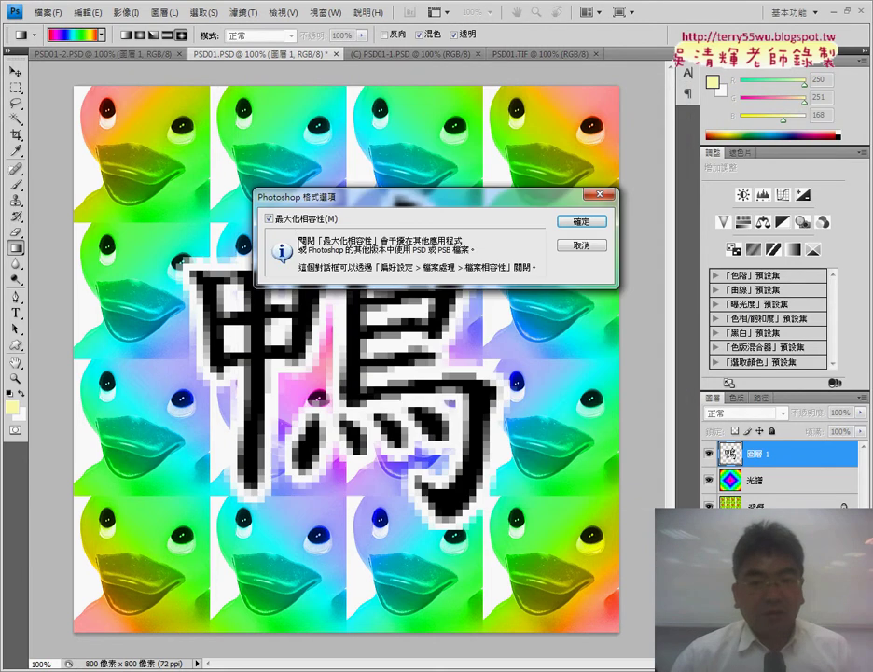
{"action": "left_click", "coordinate": [581, 221]}
- Save a JPEG copy named 104.jpg at quality 8
{"action": "left_click", "coordinate": [46, 12]}
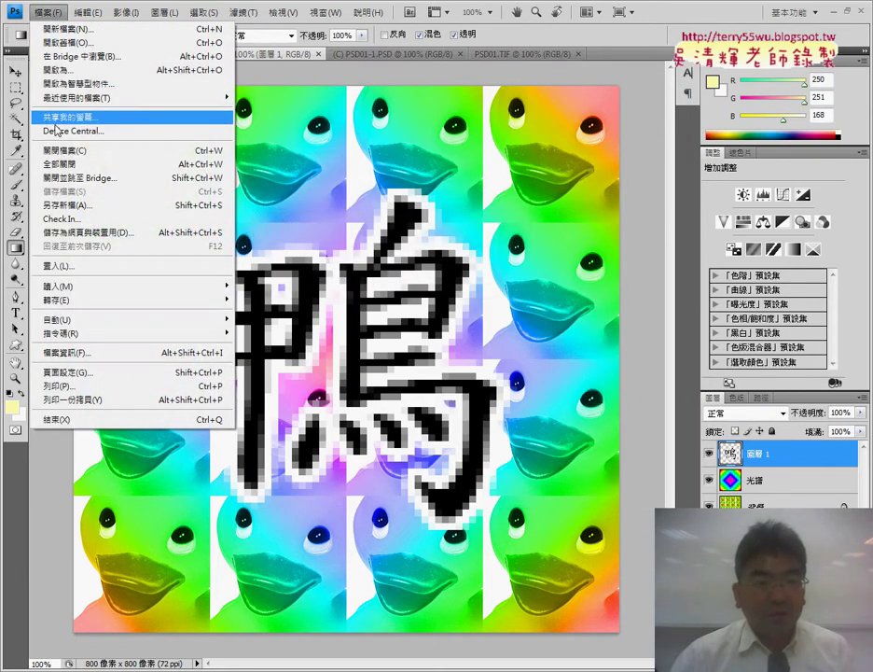
{"action": "left_click", "coordinate": [62, 204]}
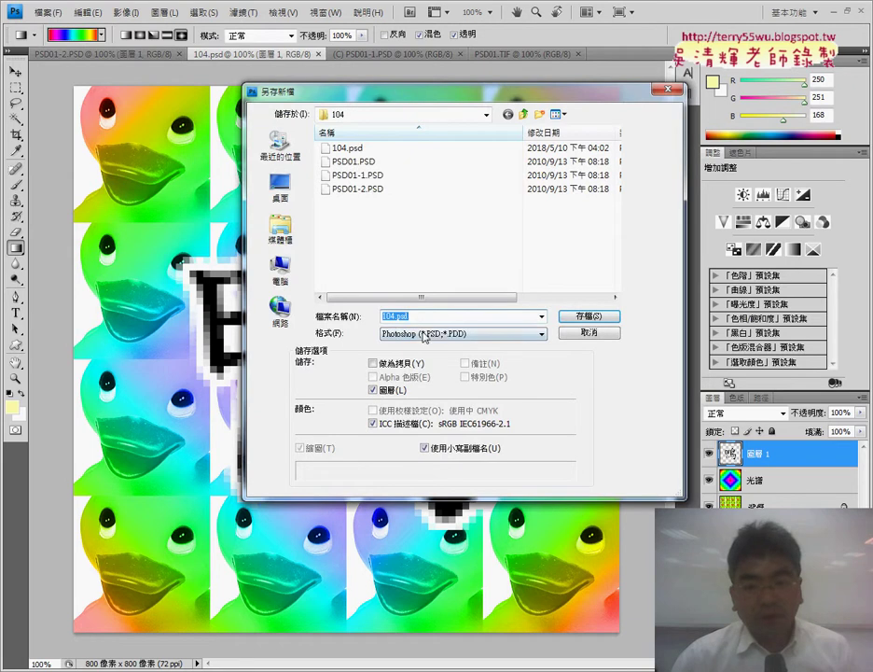
{"action": "left_click", "coordinate": [424, 334]}
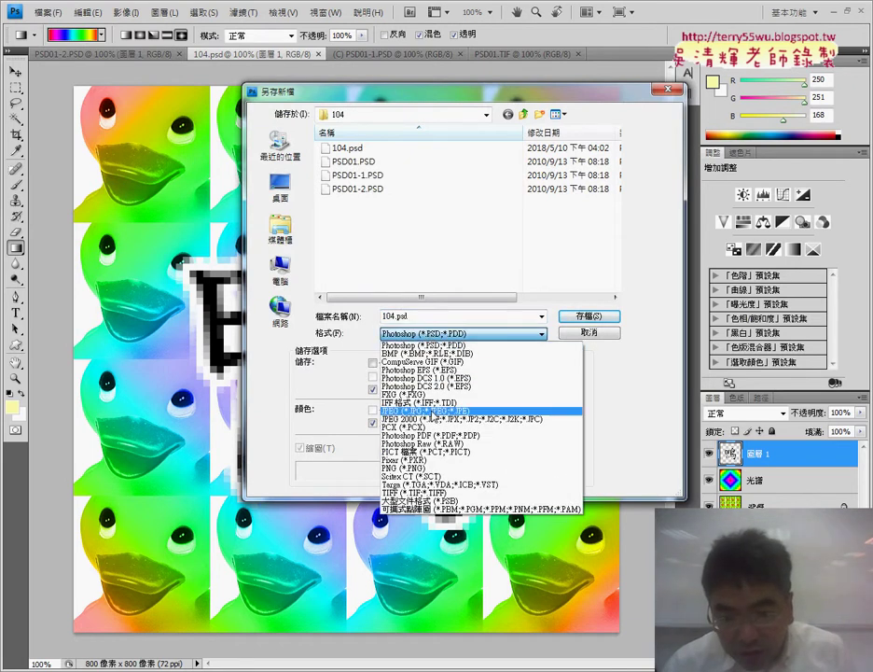
{"action": "left_click", "coordinate": [444, 410]}
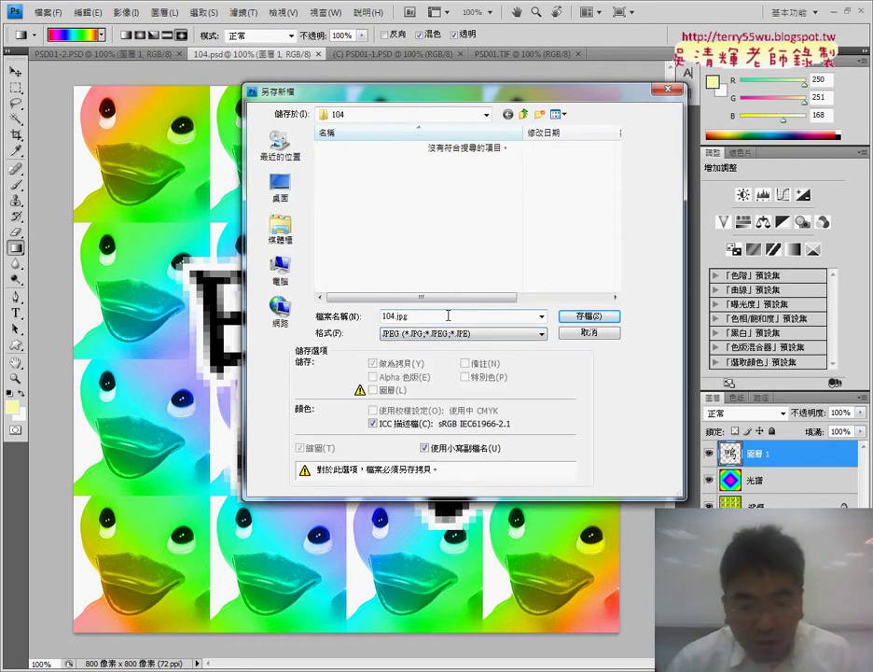
{"action": "left_click", "coordinate": [588, 316]}
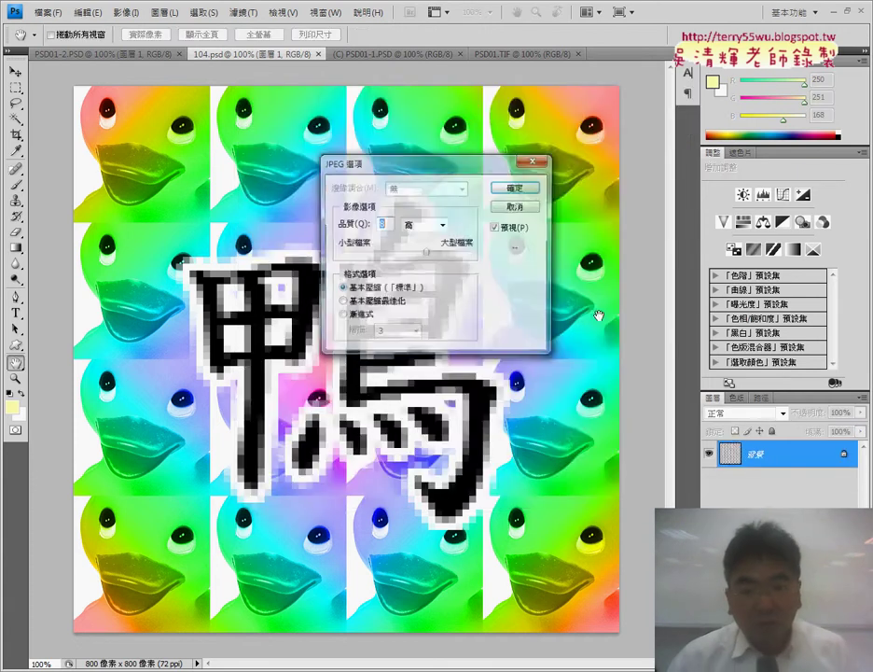
{"action": "left_click", "coordinate": [517, 190]}
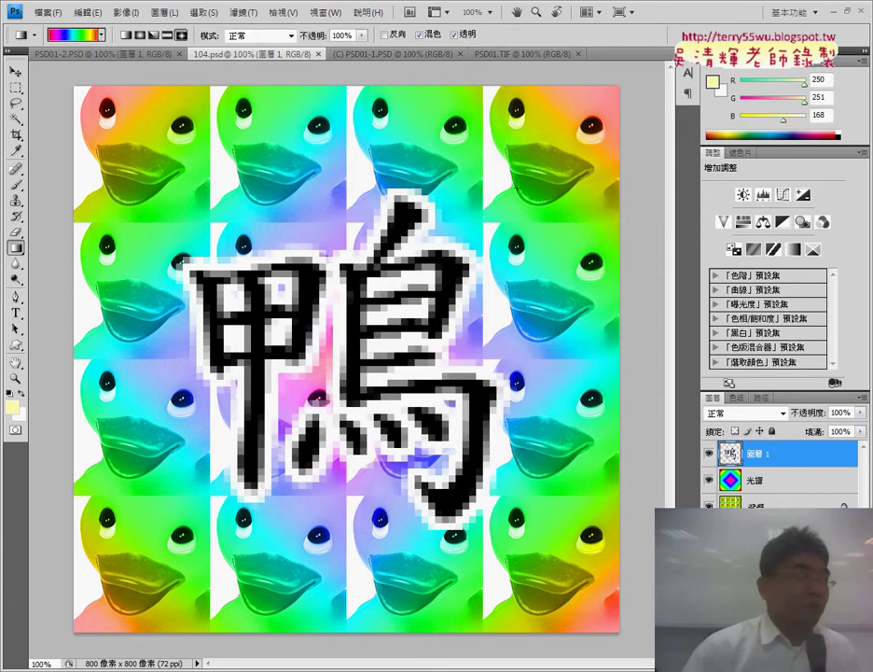